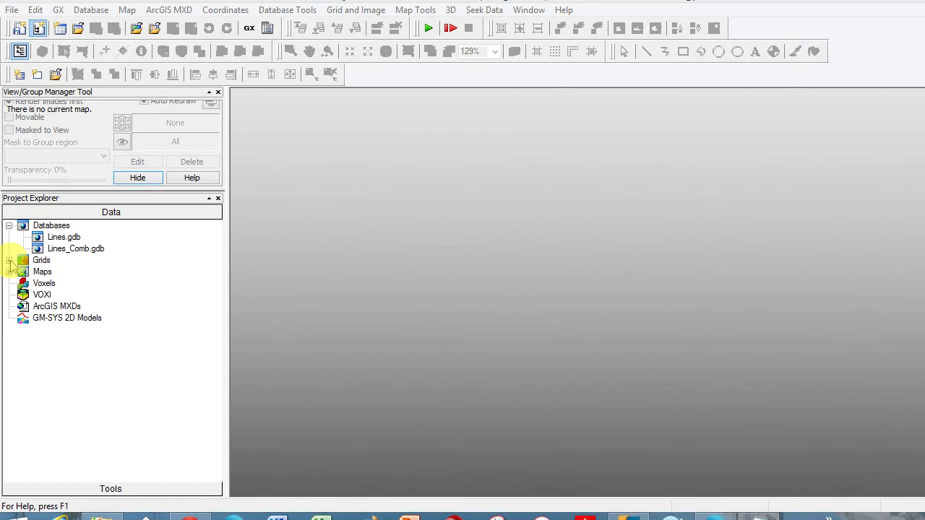
Open the Gravity.grd grid from the project's grids and move its window to the upper part of the workspace.
left_click(9, 260)
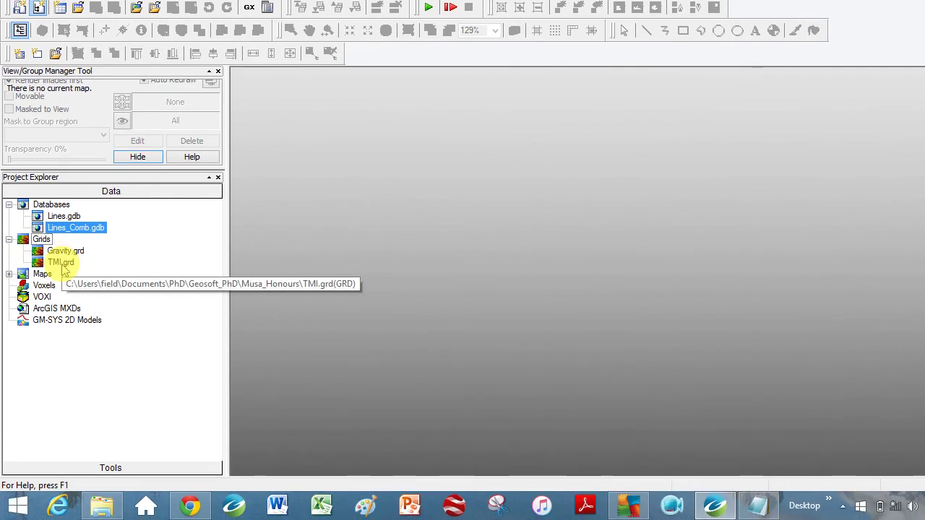
left_click(70, 252)
double_click(65, 261)
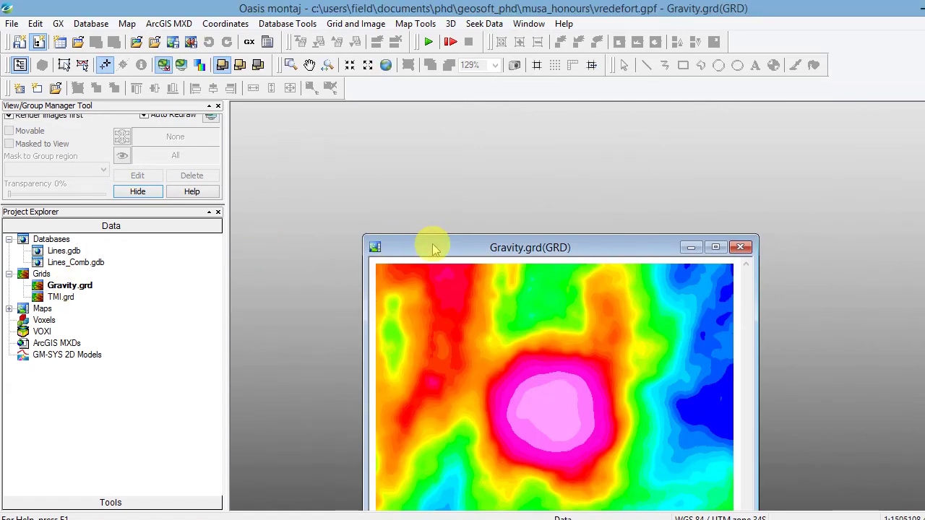
left_click_drag(434, 250, 329, 126)
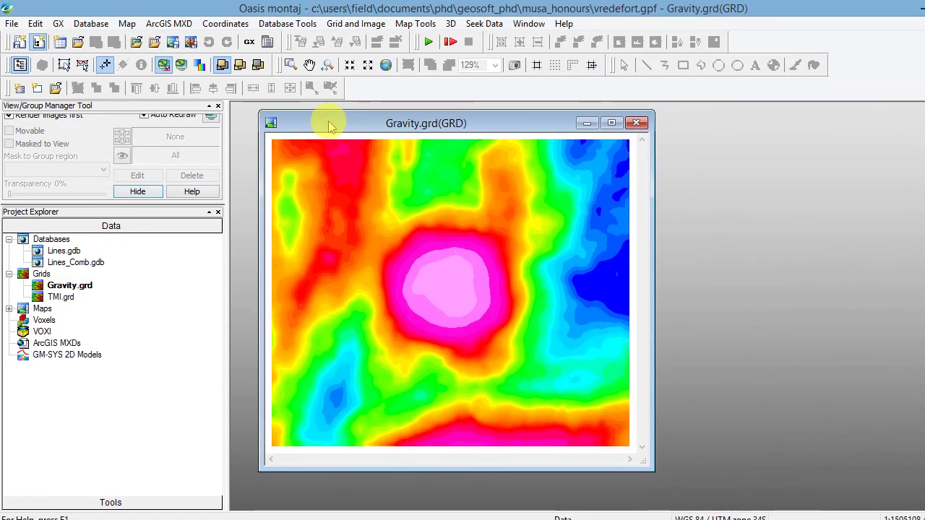
Start a new map from X,Y and define its data range interactively around the full extent of the gravity grid.
left_click(423, 25)
mouse_move(432, 41)
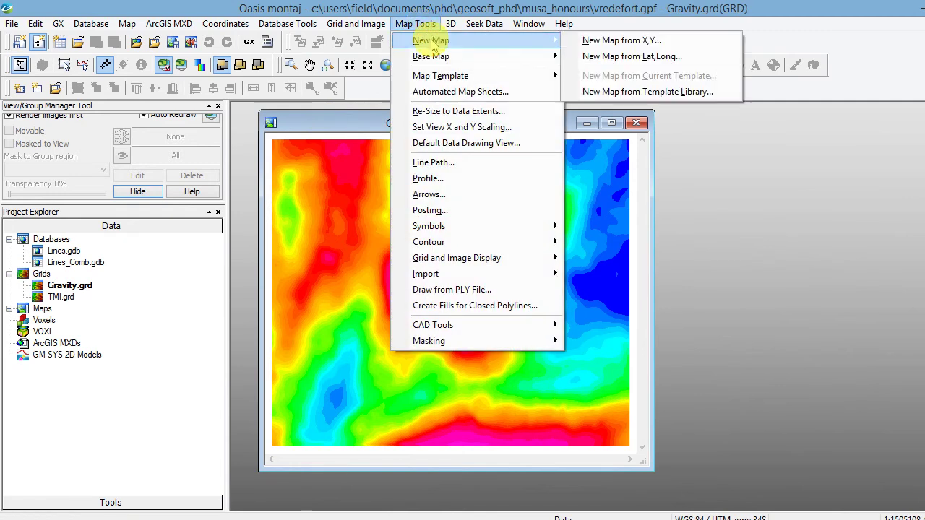
left_click(549, 41)
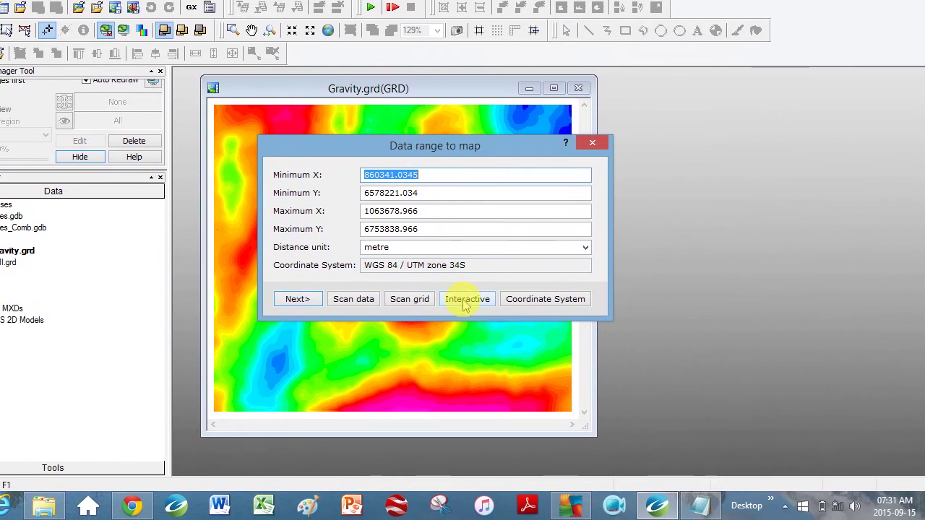
left_click(467, 299)
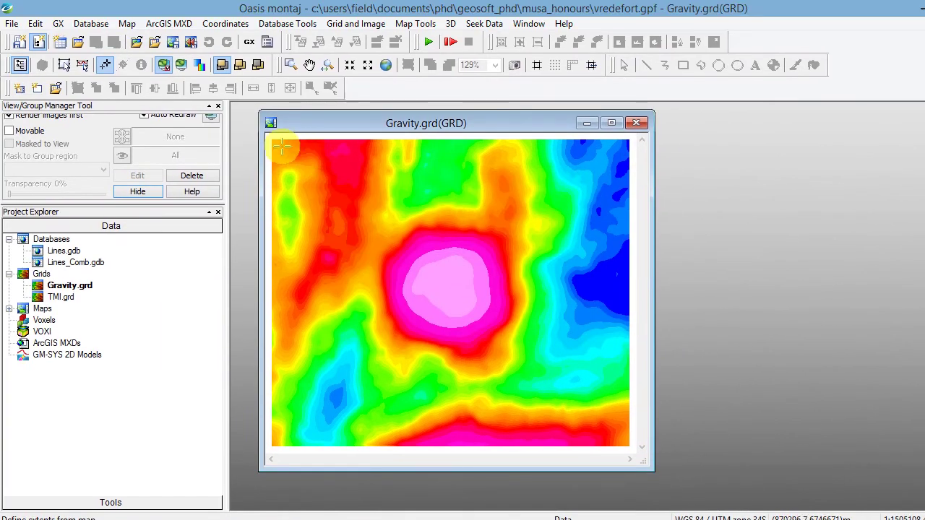
mouse_move(271, 141)
left_mouse_down()
mouse_move(550, 295)
mouse_move(639, 409)
left_mouse_up()
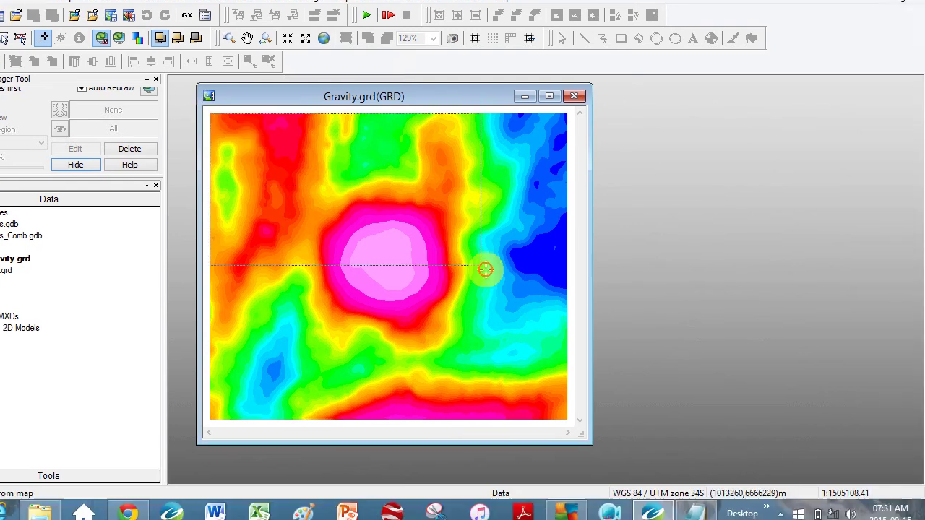
left_click_drag(576, 374, 569, 418)
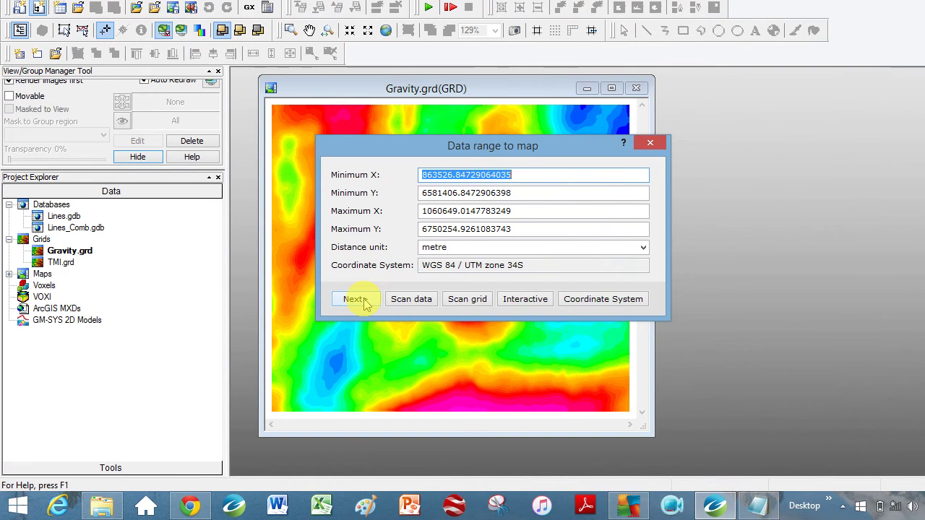
left_click(364, 299)
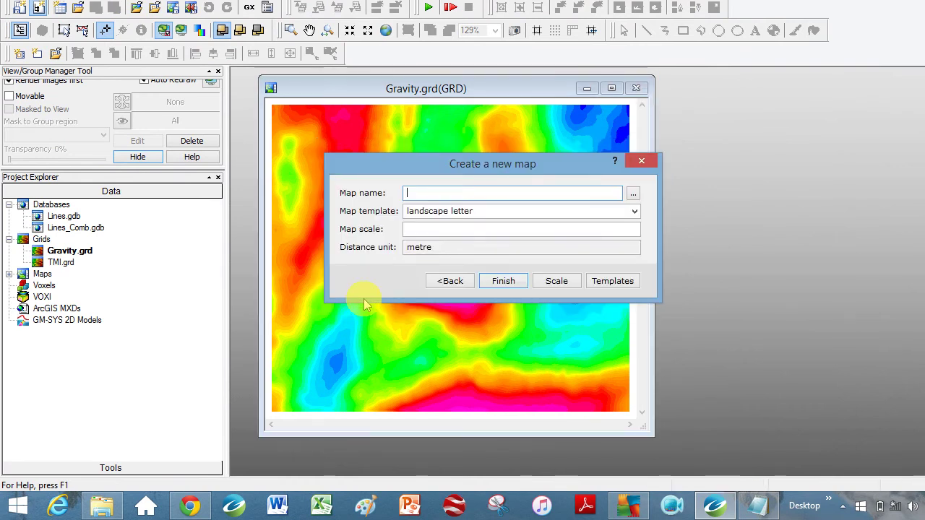
Base the new map's name on the existing Map_Gravity.GRD.map file, shortened to Map_Gravity.map.
left_click(575, 232)
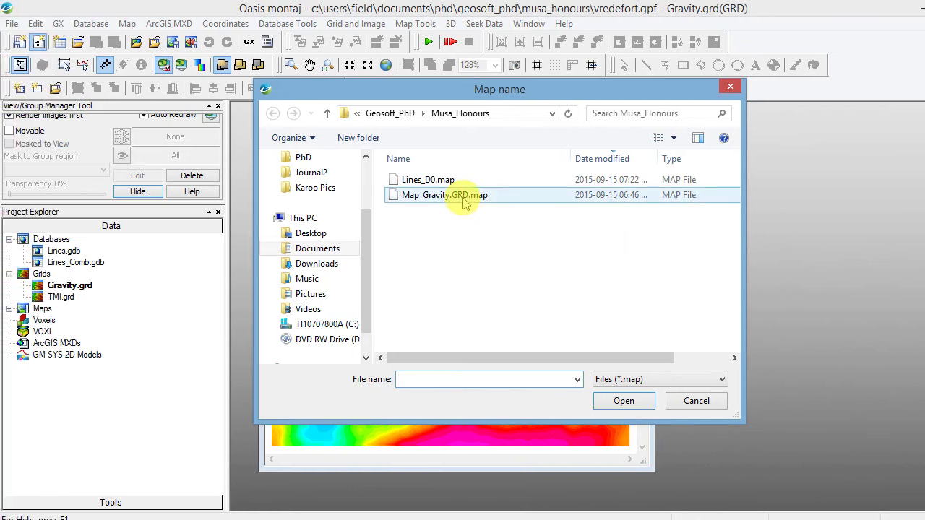
left_click(464, 196)
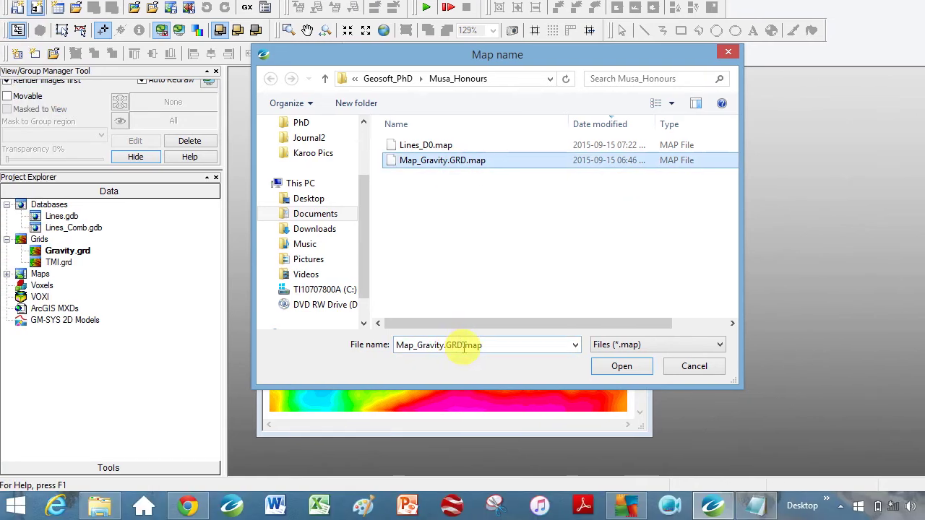
double_click(463, 346)
left_click(463, 345)
key("BackSpace")
key("BackSpace")
key("BackSpace")
key("BackSpace")
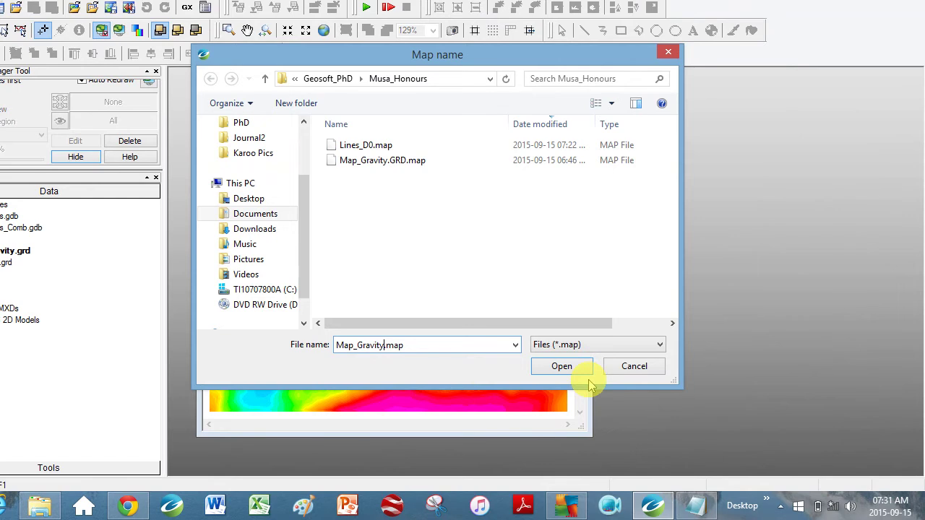
left_click(574, 369)
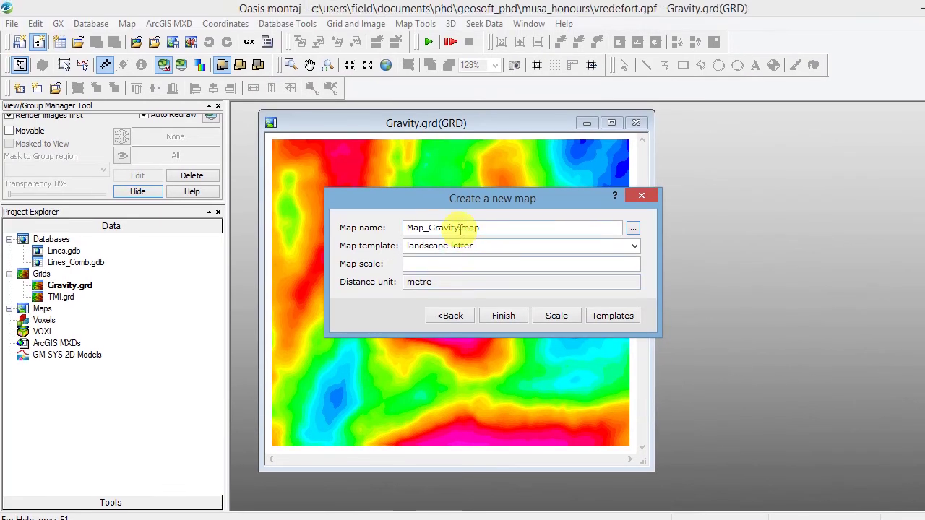
Extend the map name to Map_Gravity_TMI.map, keep the landscape letter template and create the map.
left_click(460, 199)
type("_TMI")
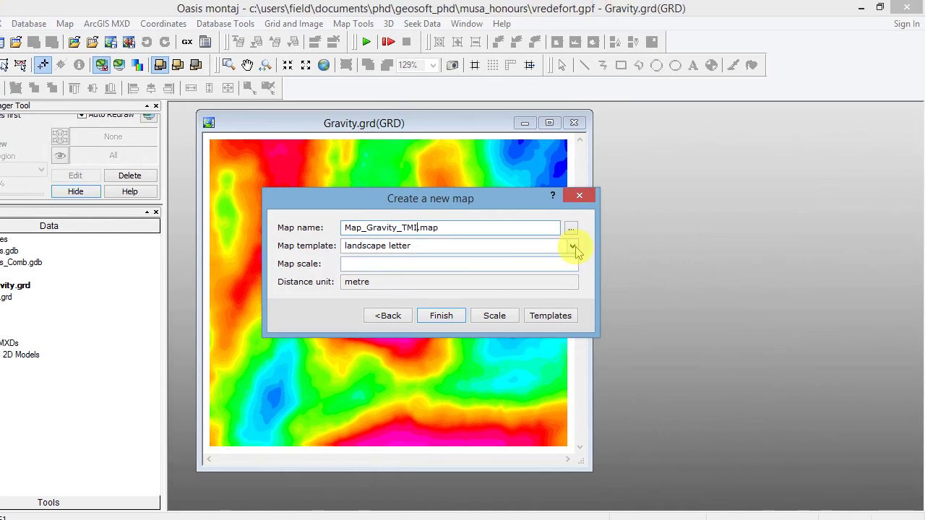
left_click(635, 241)
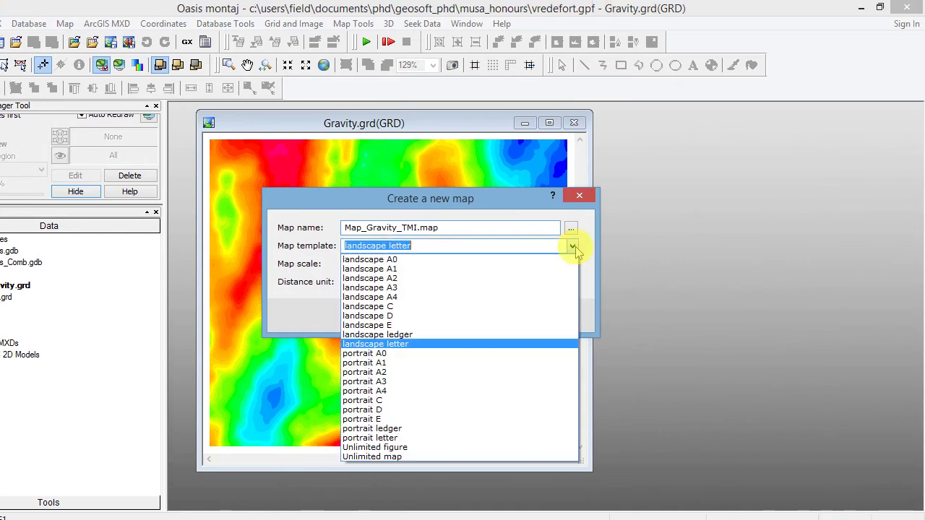
left_click(572, 247)
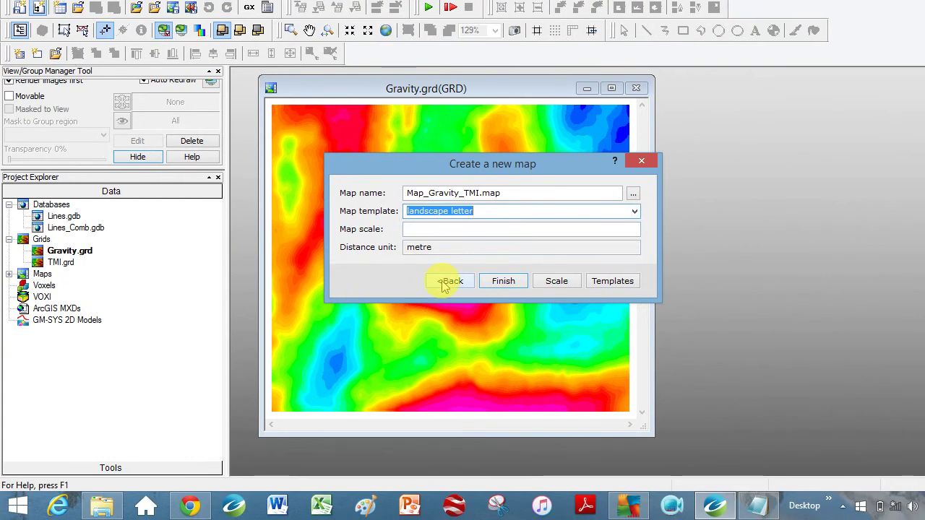
left_click(488, 286)
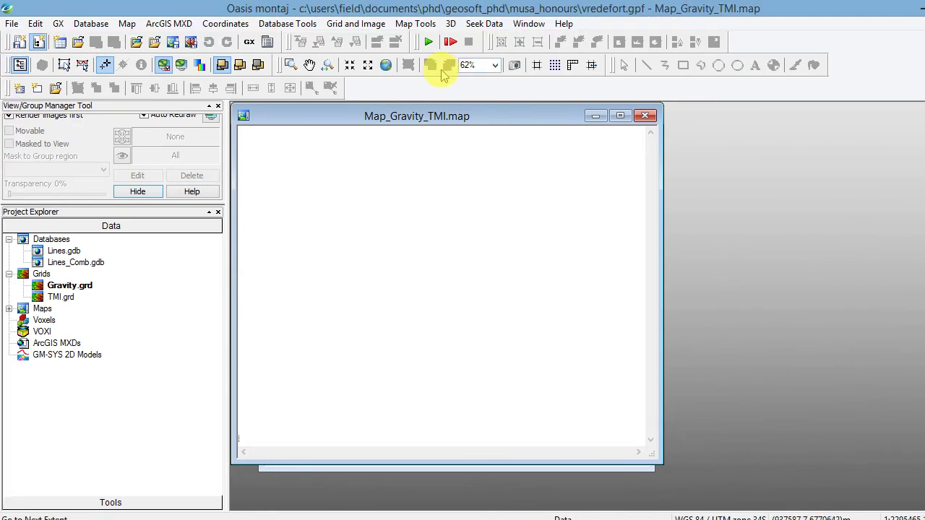
Start drawing a base map in figure style and accept the layout with an inside data margin of 1.
left_click(425, 26)
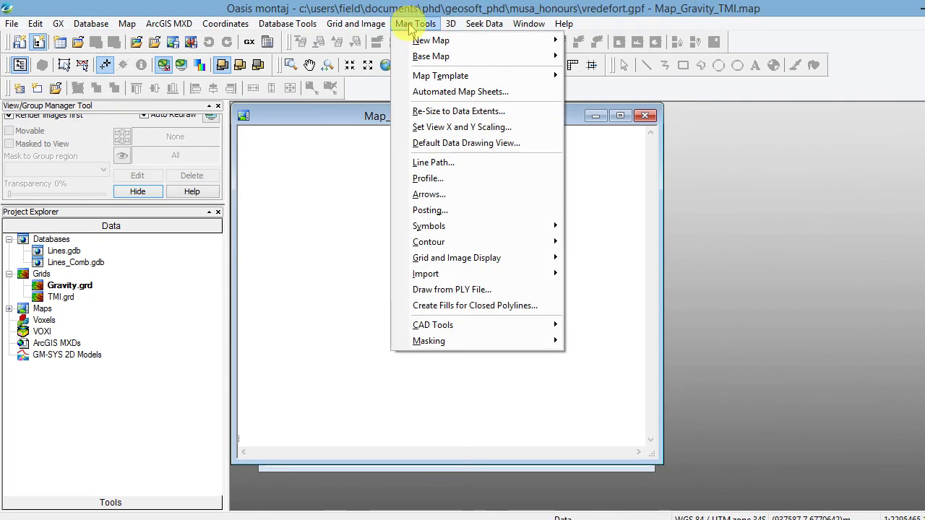
mouse_move(441, 58)
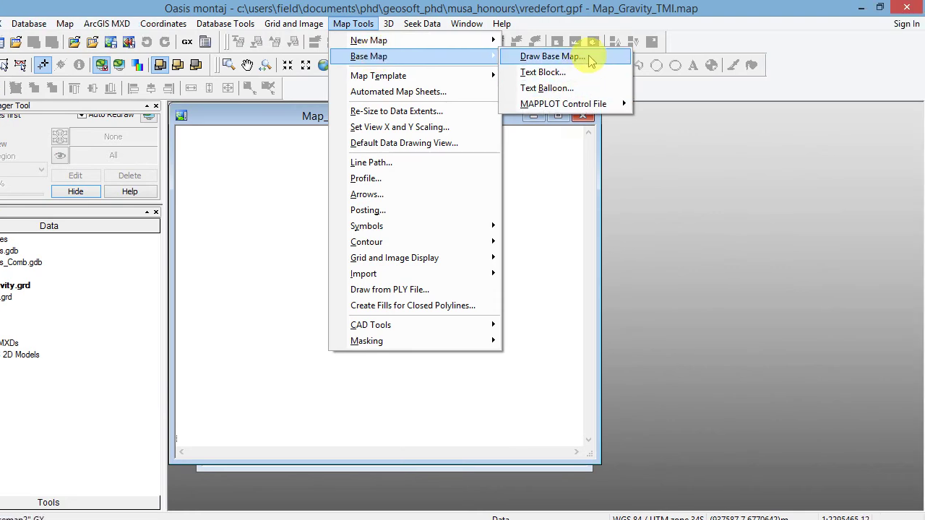
left_click(628, 57)
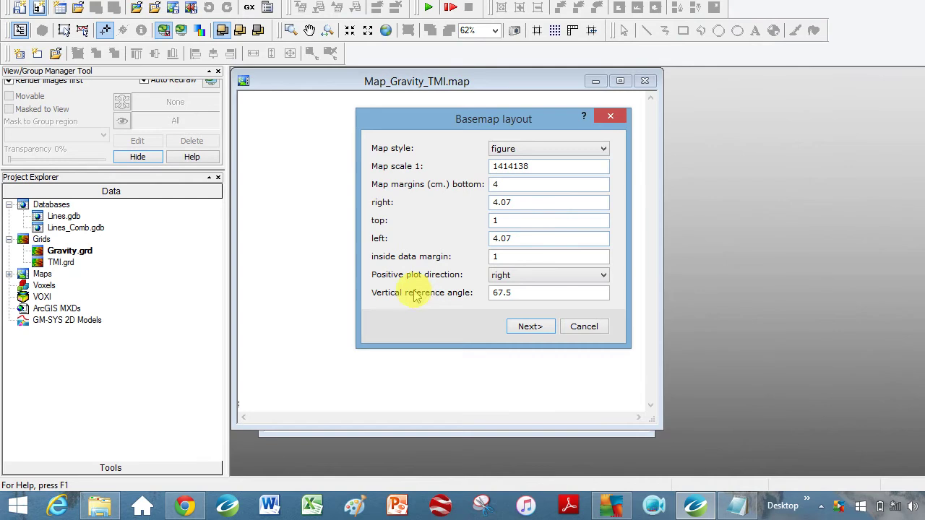
double_click(463, 259)
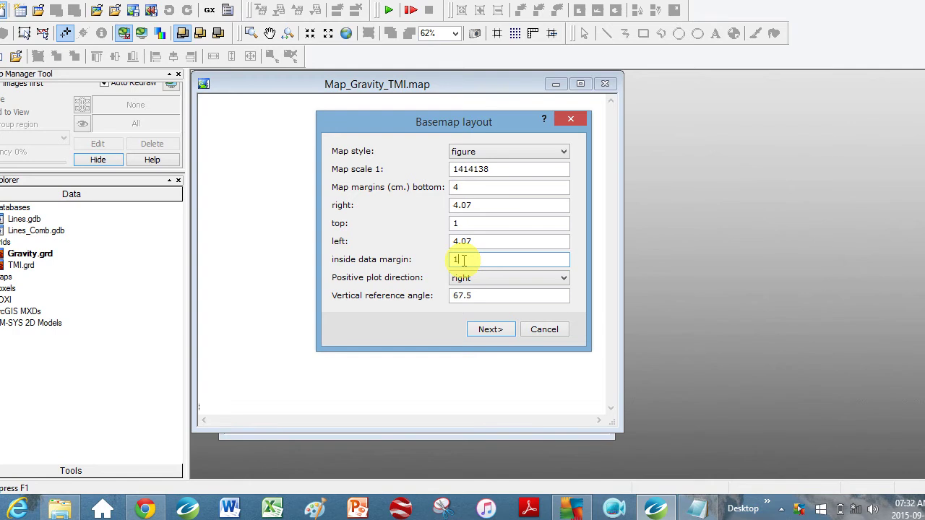
left_click(490, 329)
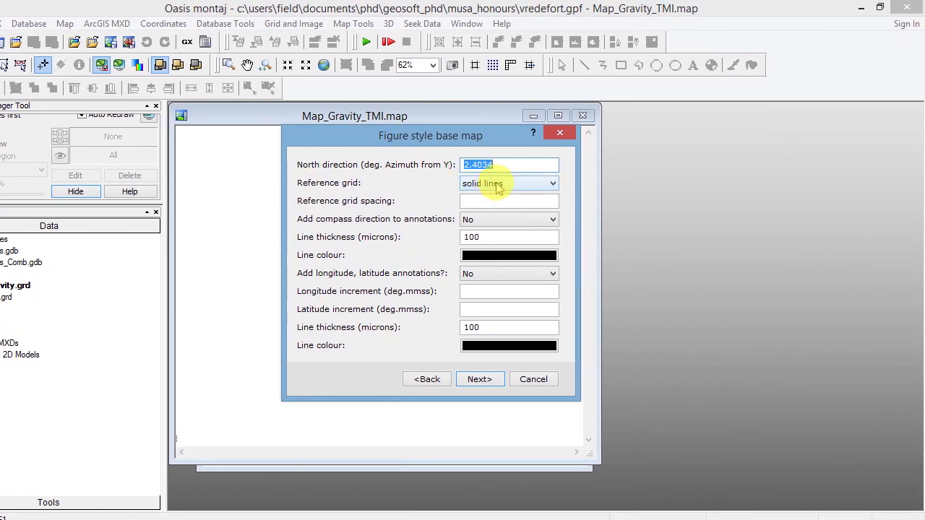
Set the base map's reference grid to none.
left_click(498, 186)
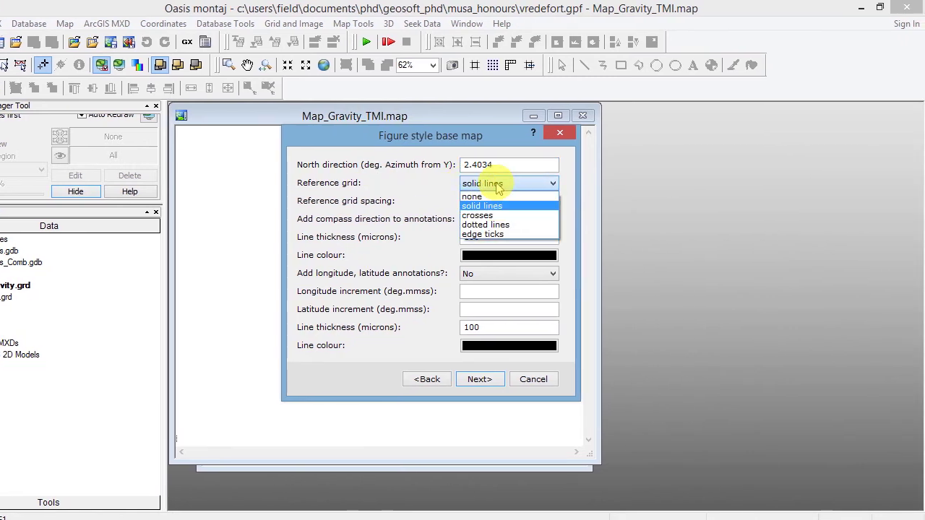
left_click(484, 199)
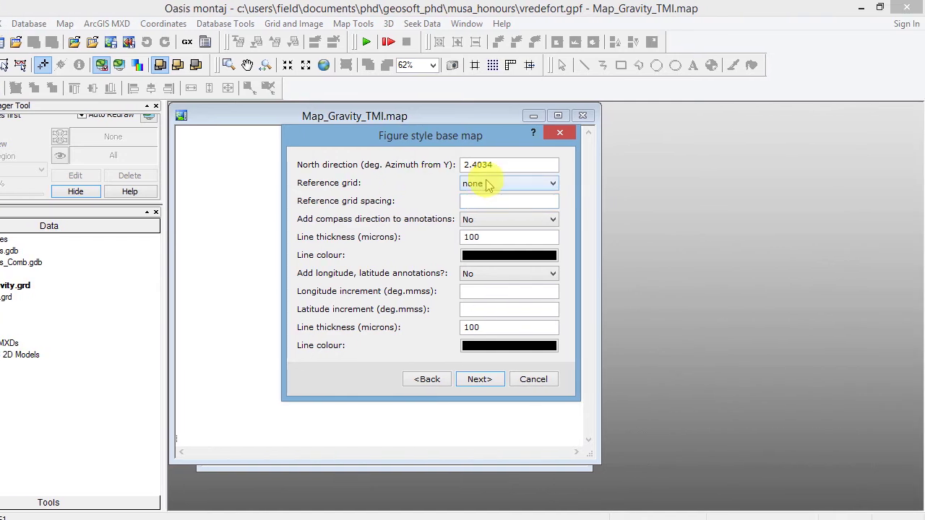
left_click(488, 187)
left_click(488, 187)
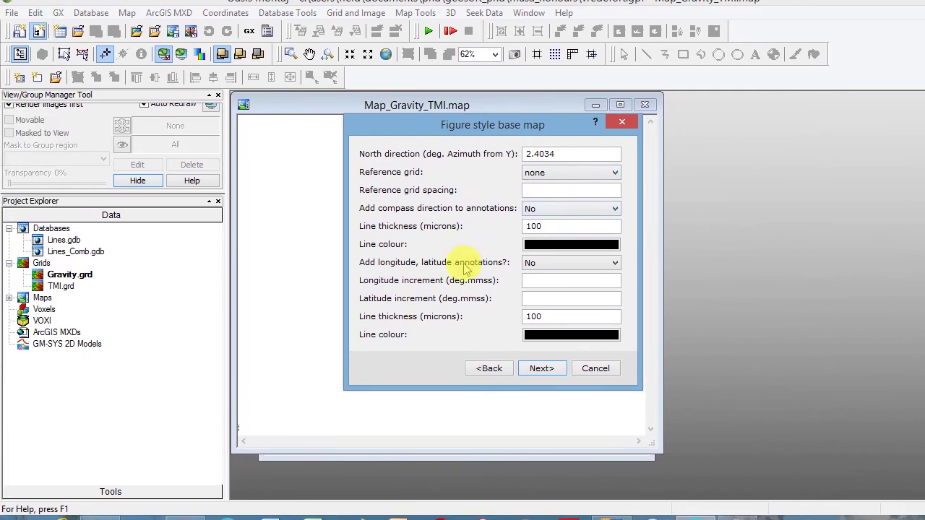
Add longitude and latitude annotations as edge ticks only, with both increments set to 0.1.
left_click(475, 267)
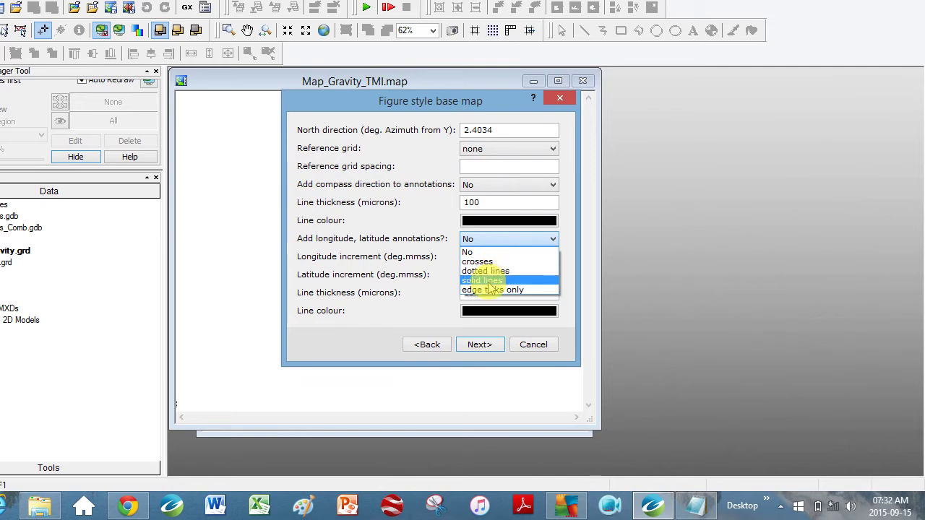
left_click(484, 290)
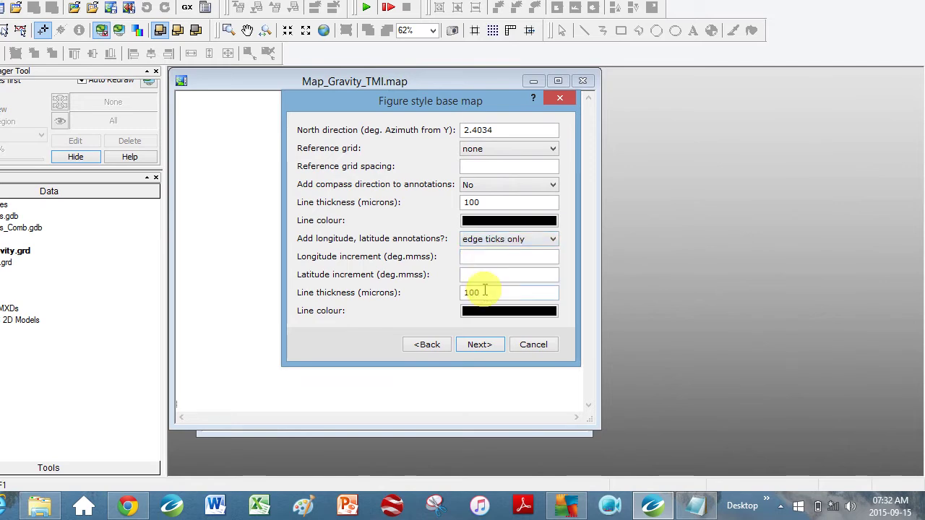
left_click(499, 257)
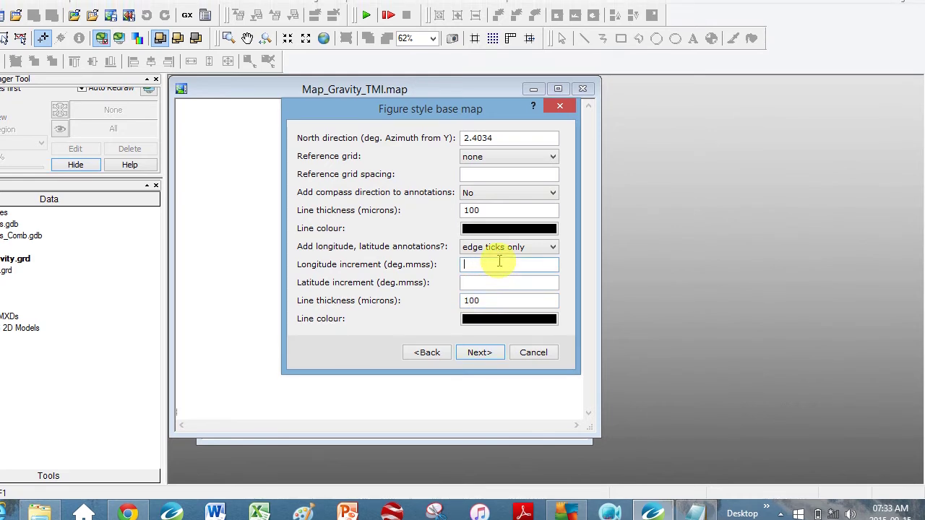
type("0")
type("0.1")
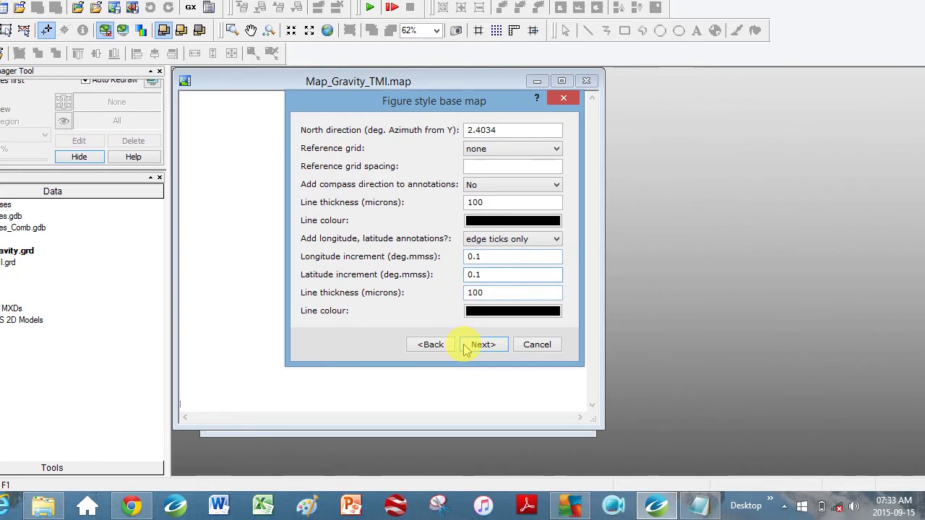
Title the figure "Vredefort Dome" and draw the base map.
left_click(477, 352)
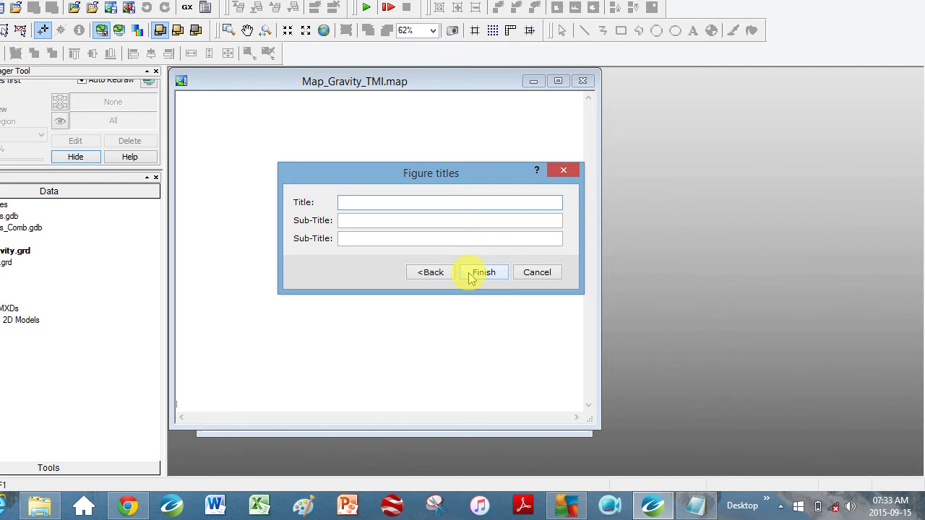
type("Vredefort Dome")
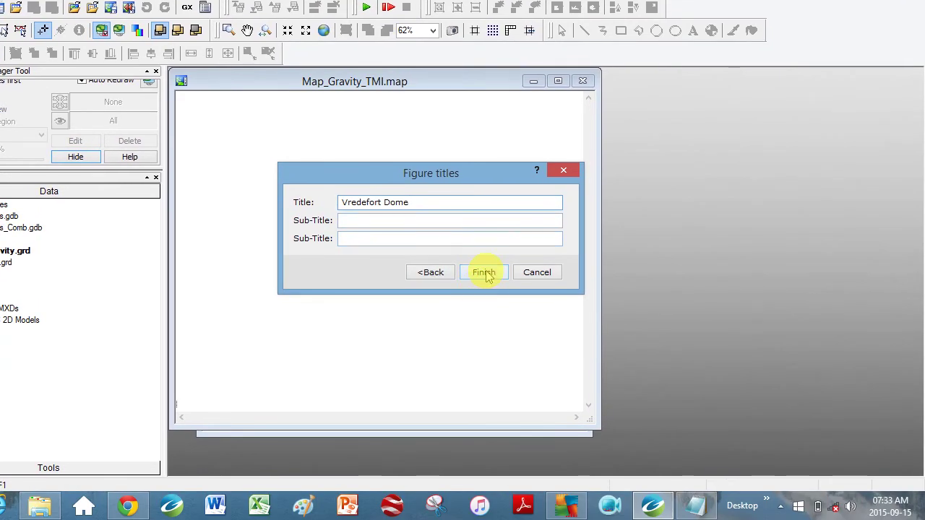
left_click(486, 275)
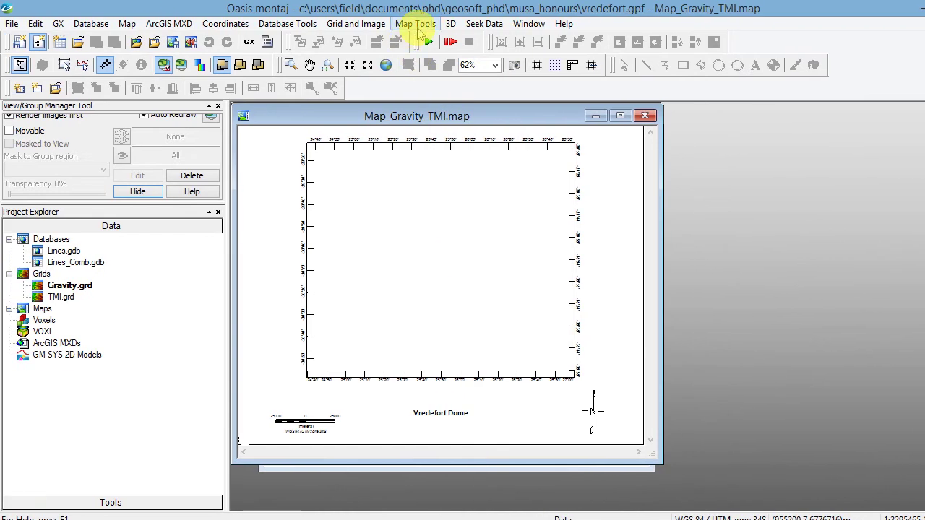
Redraw the figure-style base map with both the longitude and latitude increments set to 0.5, keeping the existing title.
left_click(418, 27)
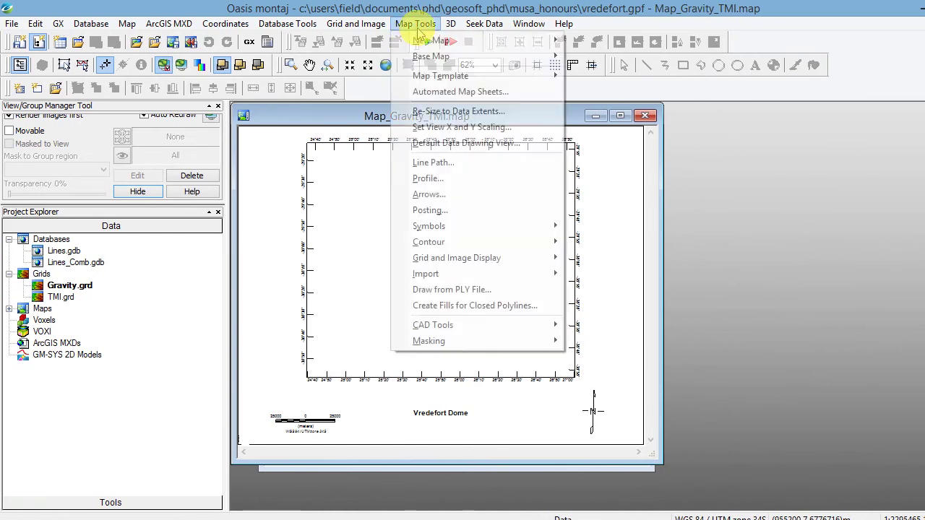
mouse_move(440, 63)
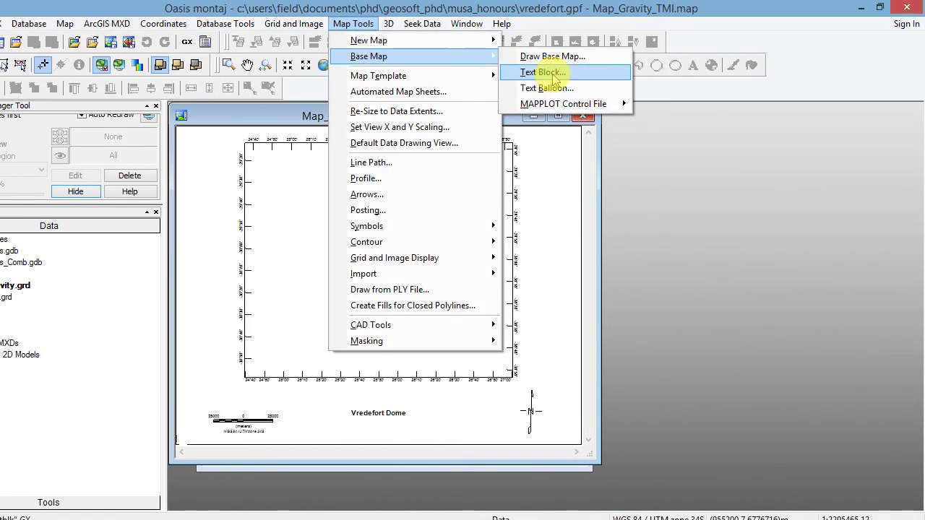
left_click(589, 56)
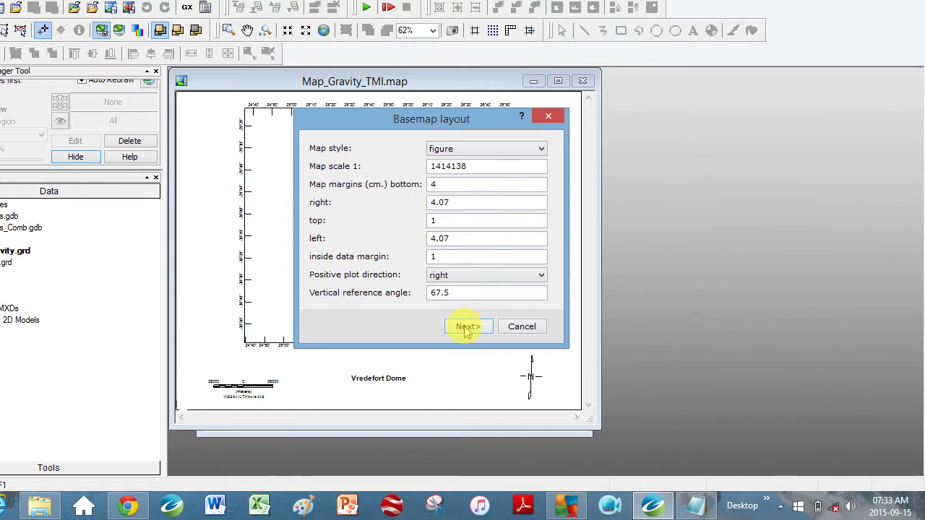
left_click(478, 326)
double_click(477, 256)
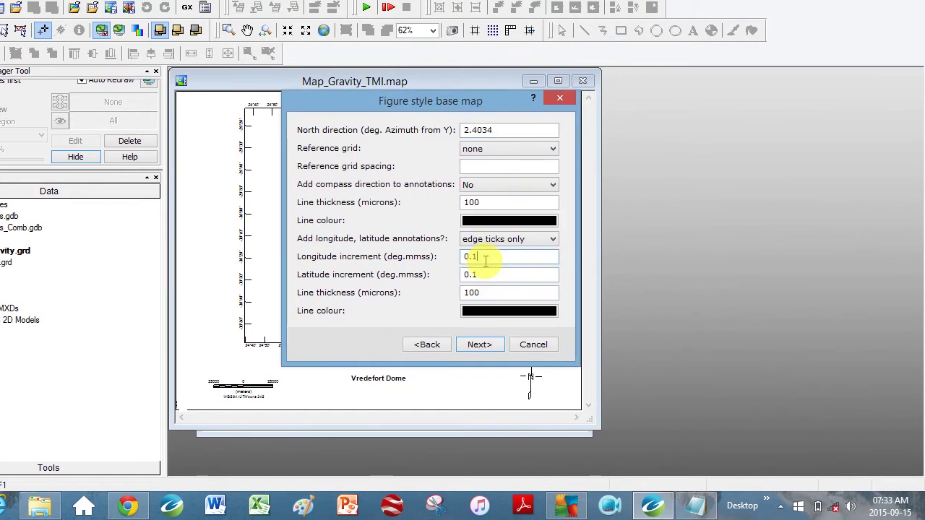
type("0.5")
key("Tab")
type(".")
key("BackSpace")
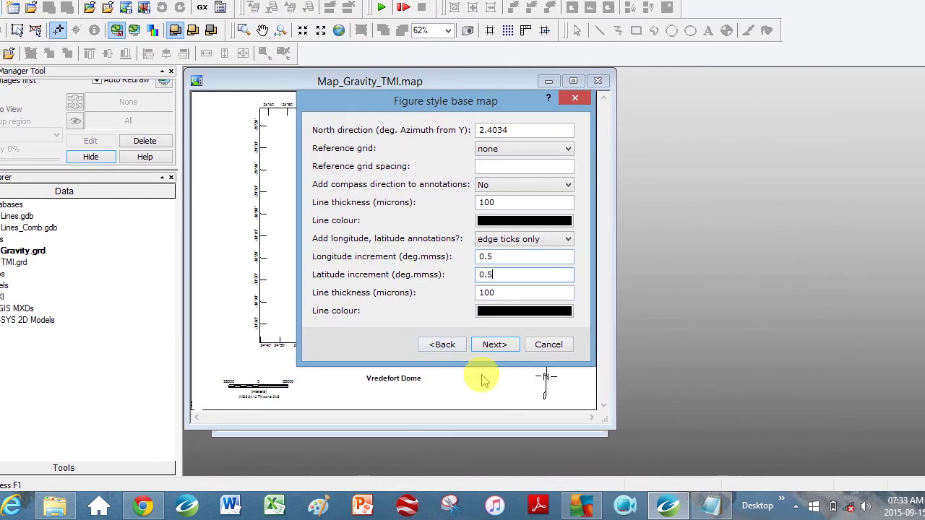
left_click(480, 345)
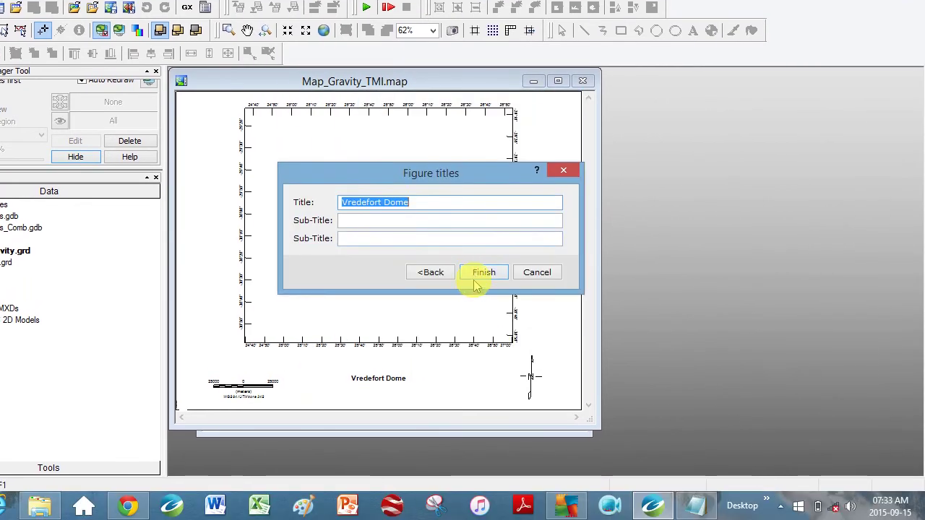
left_click(482, 293)
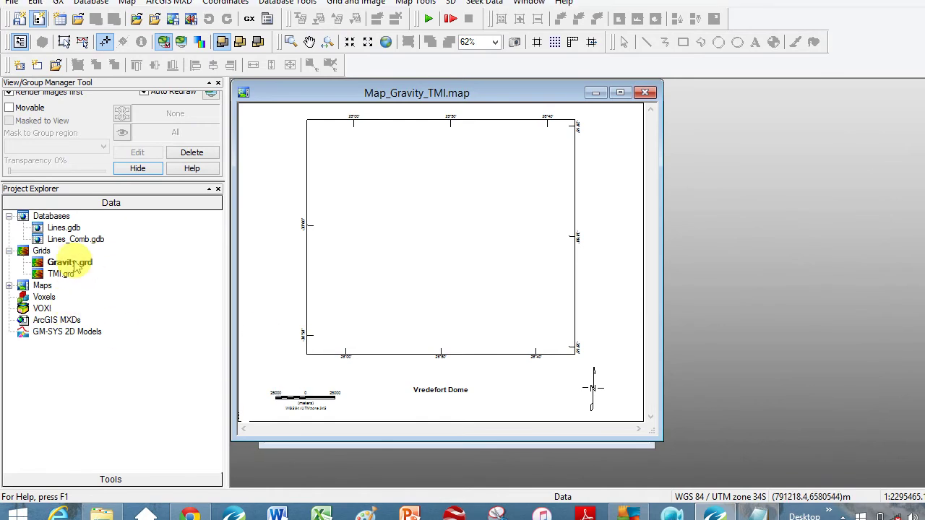
Display the Gravity.grd and TMI.grd grids on the map and show the full map in a slightly larger window.
left_click(67, 264)
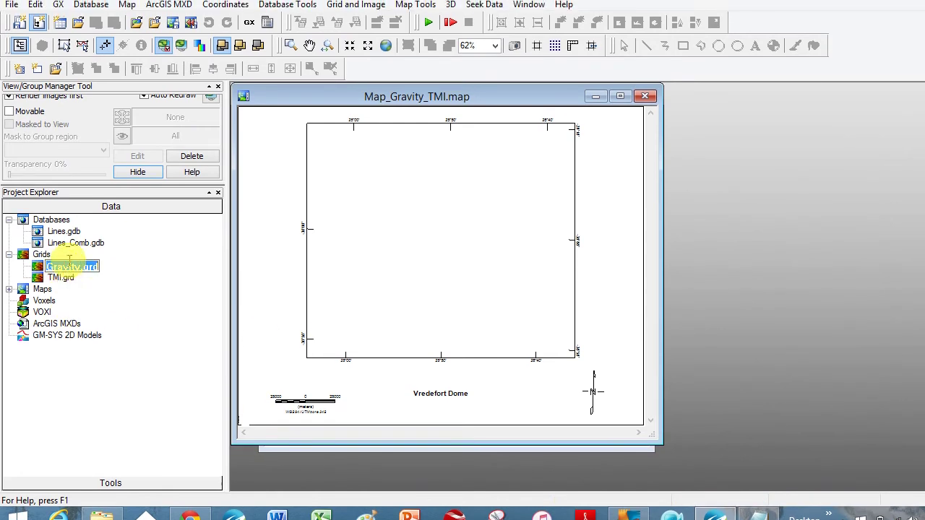
left_click_drag(67, 265, 405, 264)
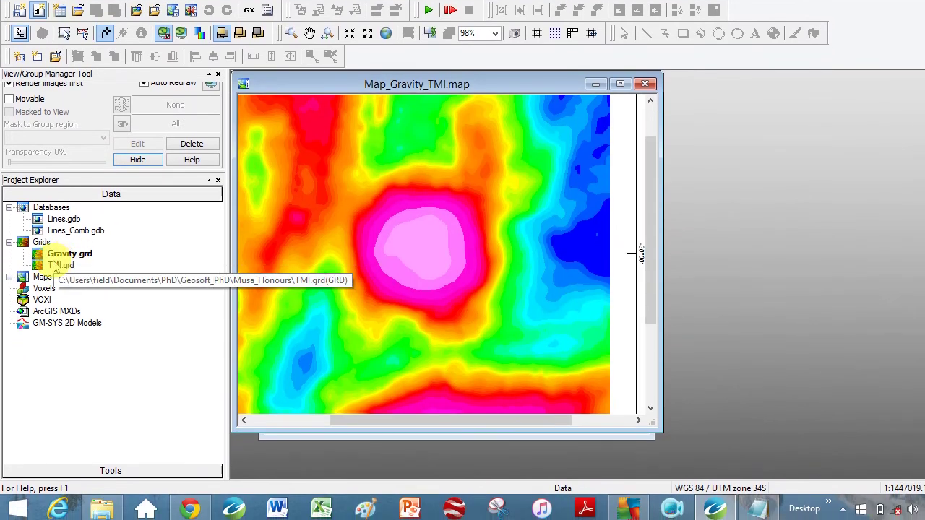
left_click_drag(61, 271, 297, 260)
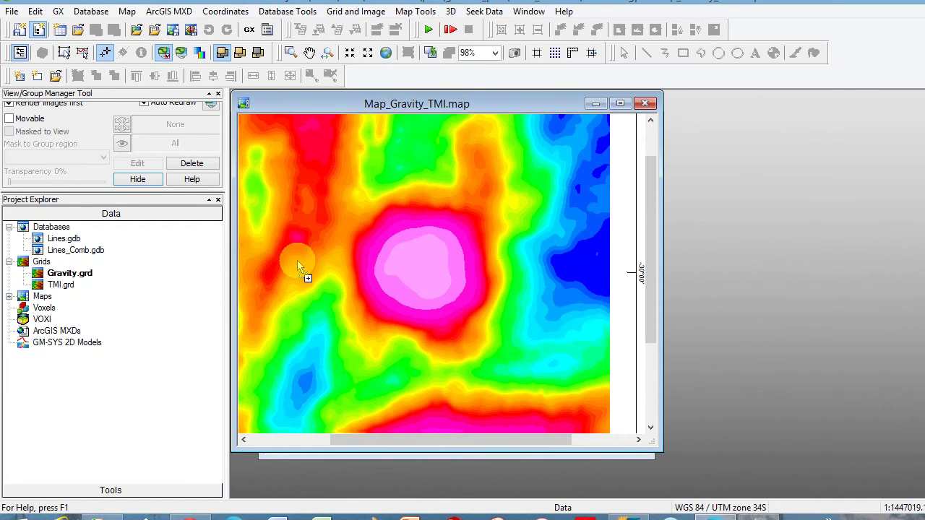
left_click_drag(297, 261, 297, 260)
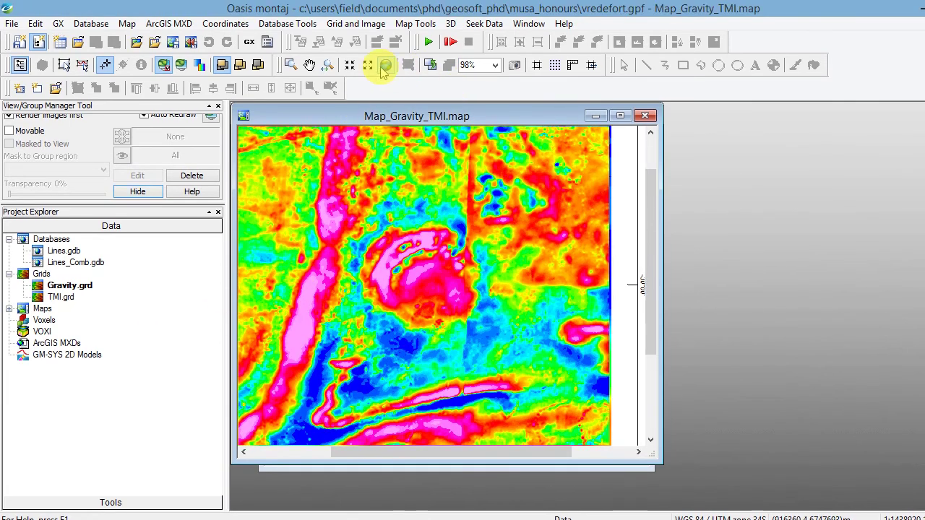
left_click(385, 66)
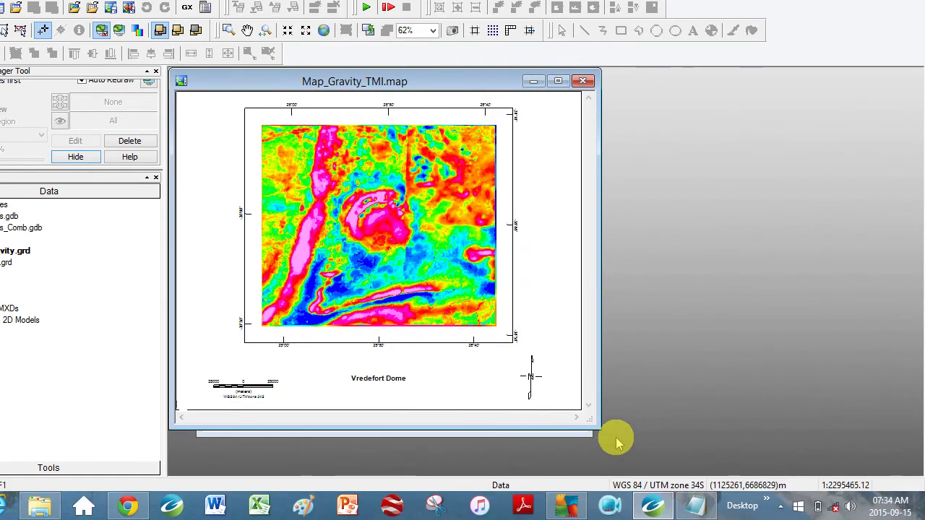
mouse_move(597, 458)
left_mouse_down()
mouse_move(602, 479)
mouse_move(601, 470)
left_mouse_up()
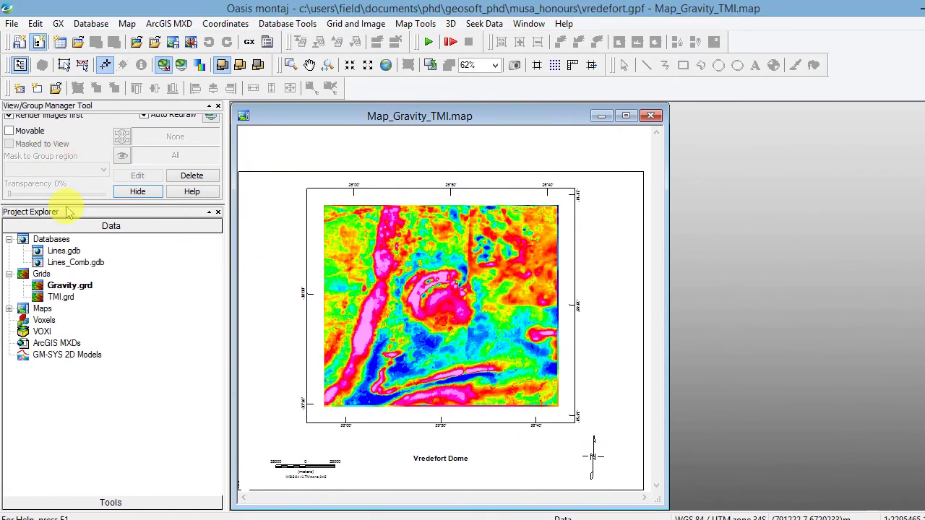
Examine which map elements belong to each group in the Data and Base views by highlighting the groups one by one.
left_click_drag(67, 211, 67, 294)
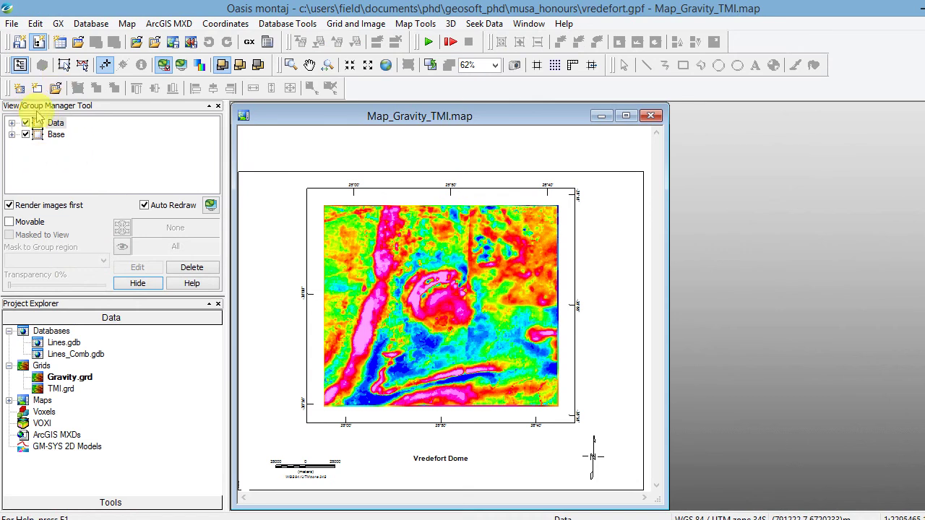
left_click(12, 123)
left_click(54, 124)
left_click(78, 135)
left_click(83, 146)
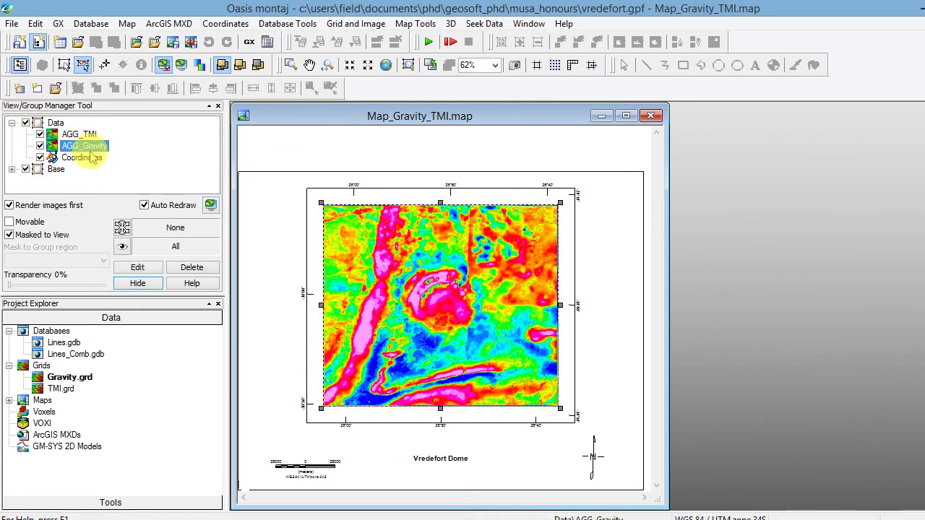
left_click(91, 160)
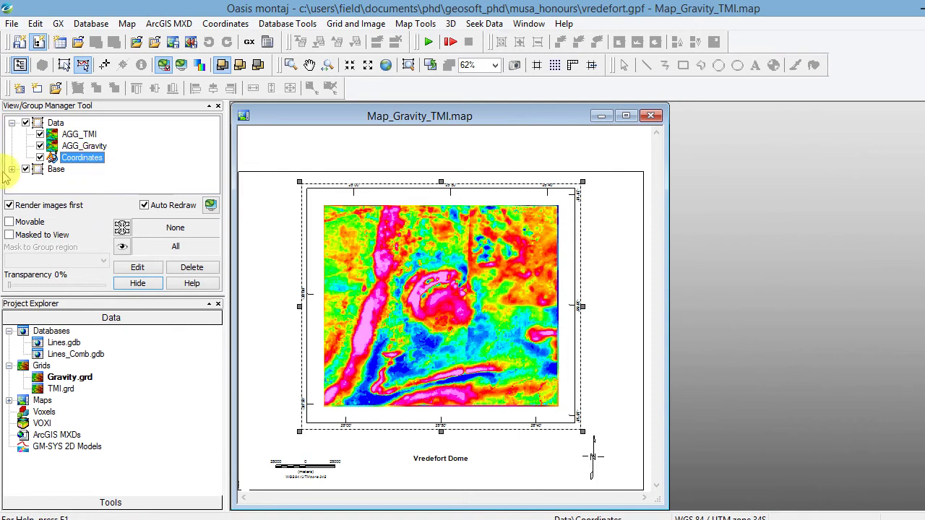
left_click(12, 170)
left_click(70, 147)
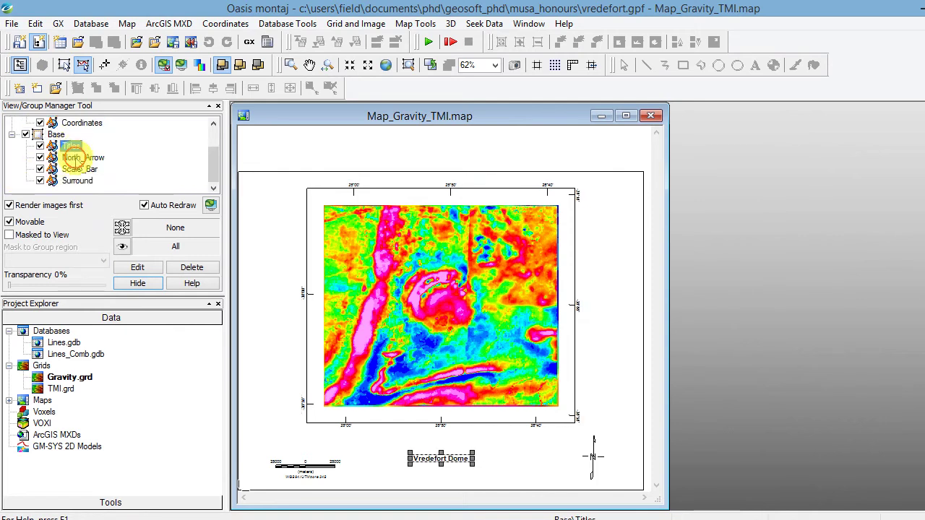
left_click(81, 158)
left_click(77, 170)
left_click(77, 181)
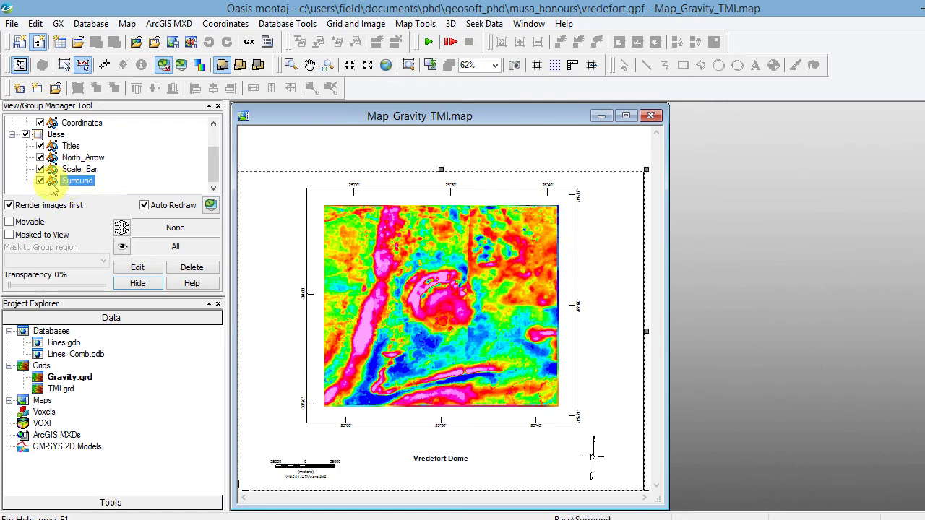
Edit the Coordinates group and set the text size of all its annotations to 3 mm.
left_click(81, 123)
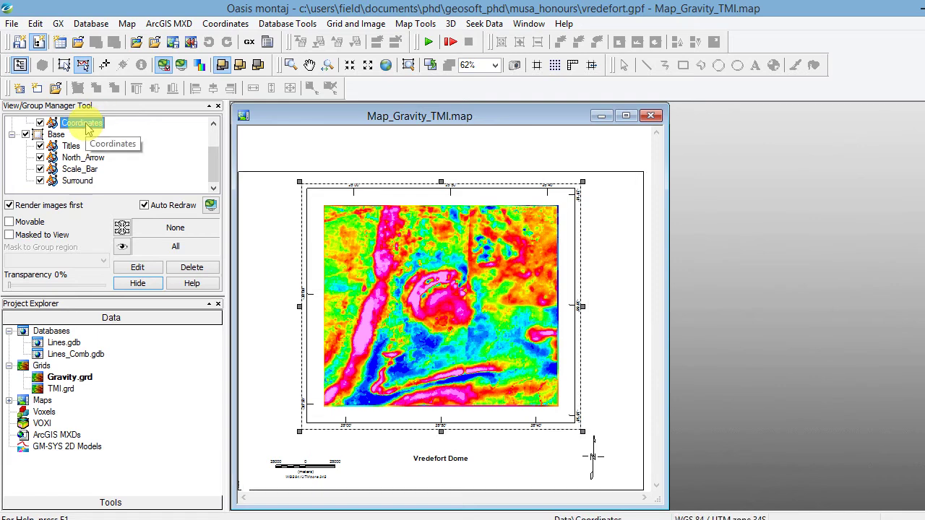
right_click(320, 227)
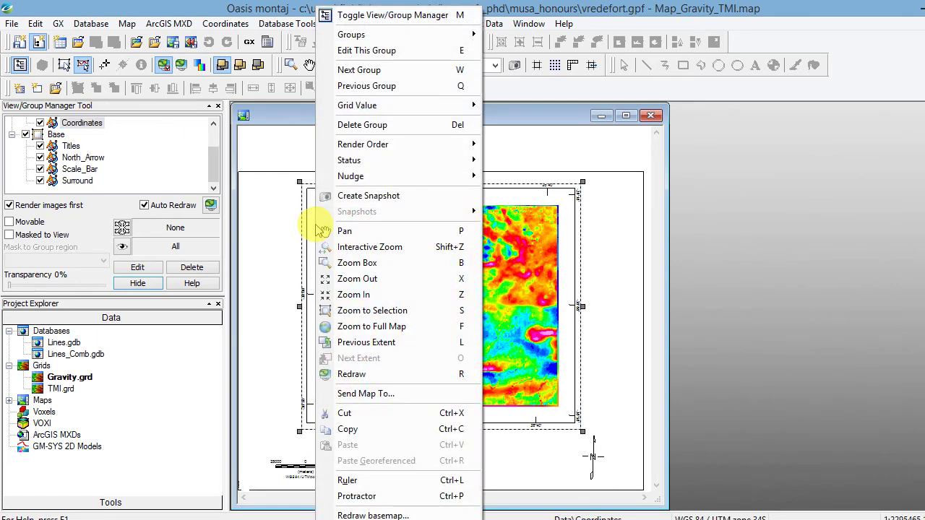
left_click(388, 50)
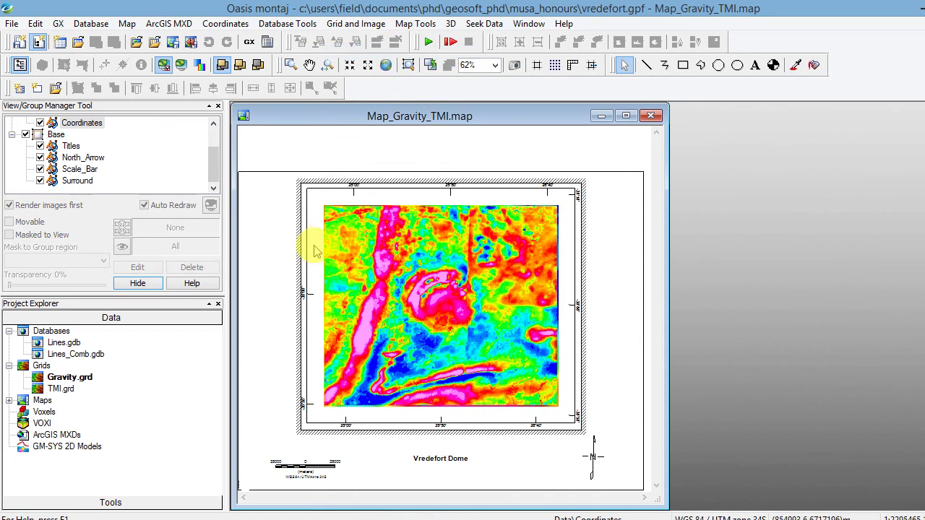
right_click(316, 232)
left_click(354, 228)
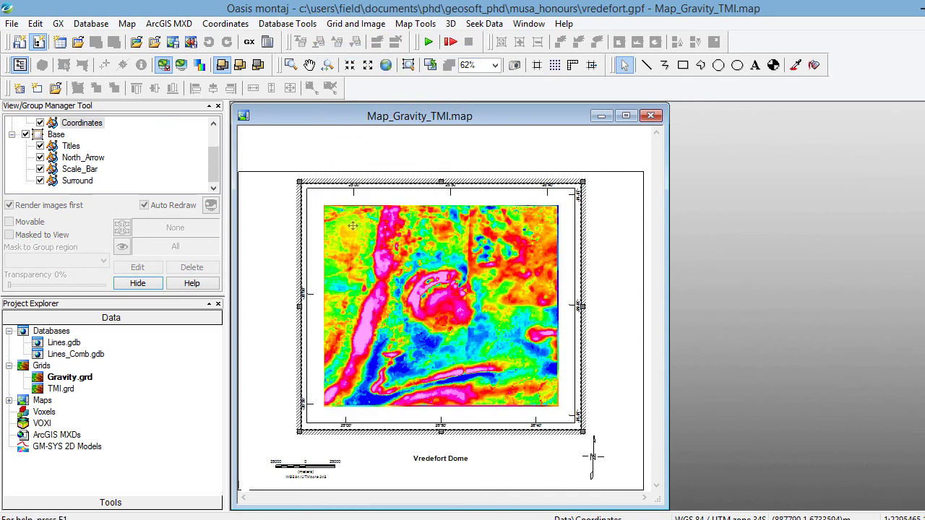
right_click(323, 251)
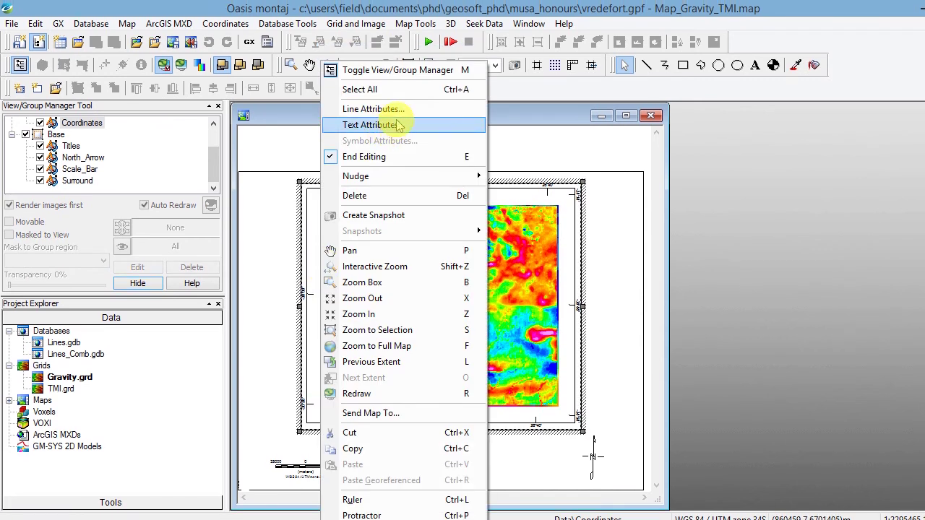
left_click(397, 125)
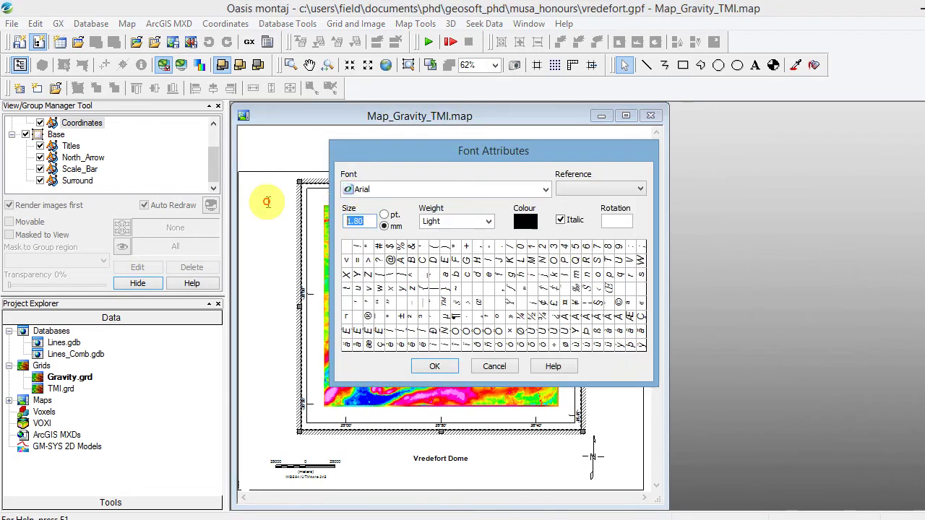
type("3")
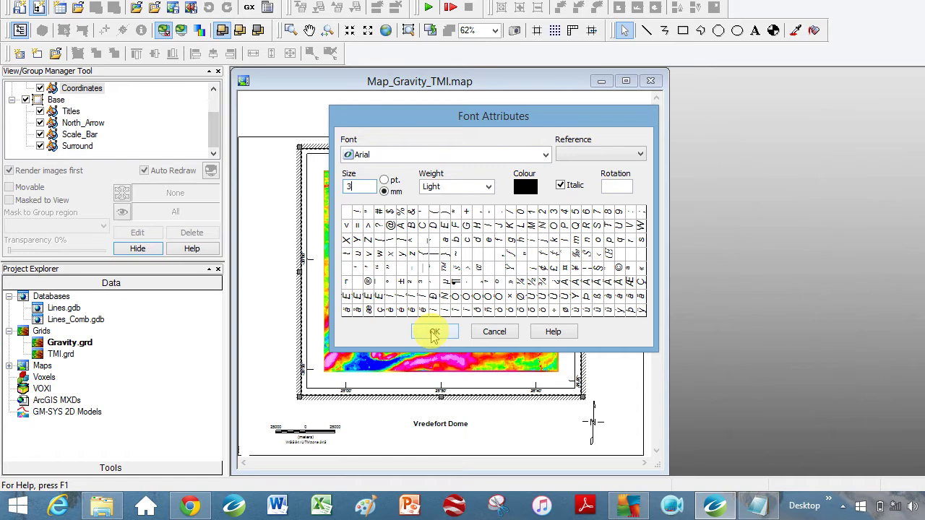
left_click(434, 333)
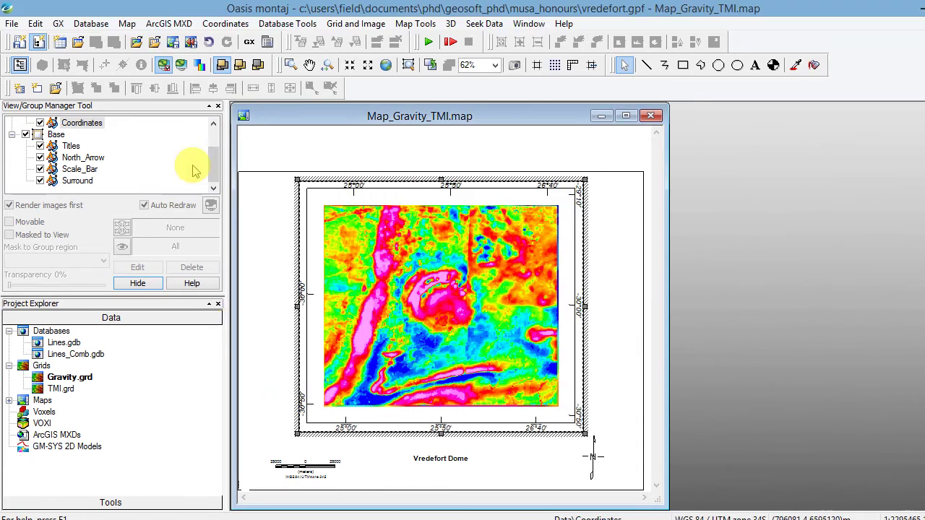
Edit the Scale_Bar group and set the size of all its text to 3 mm.
left_click(81, 171)
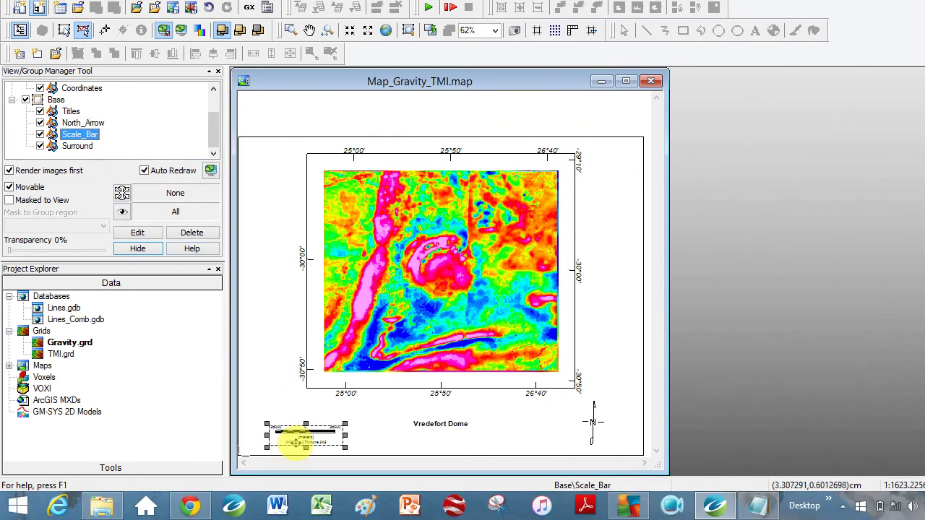
right_click(304, 477)
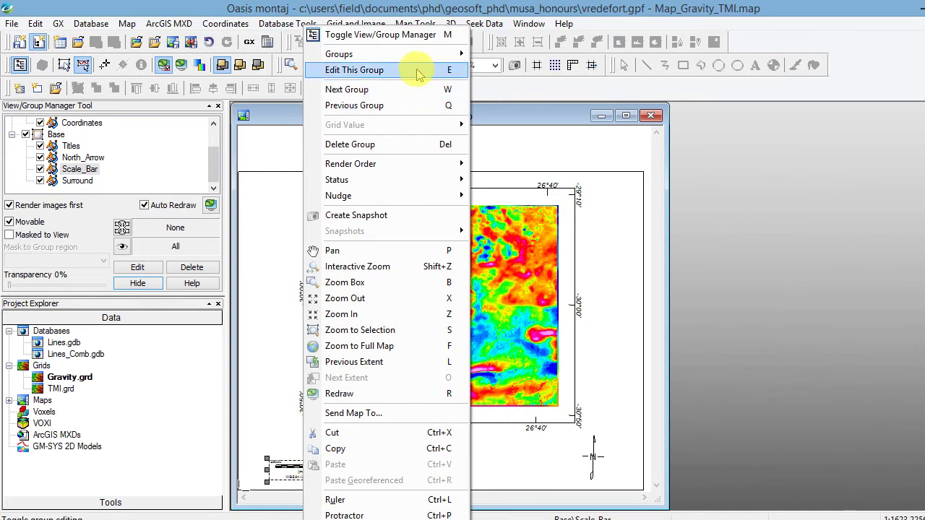
left_click(415, 36)
right_click(307, 435)
left_click(409, 133)
right_click(306, 435)
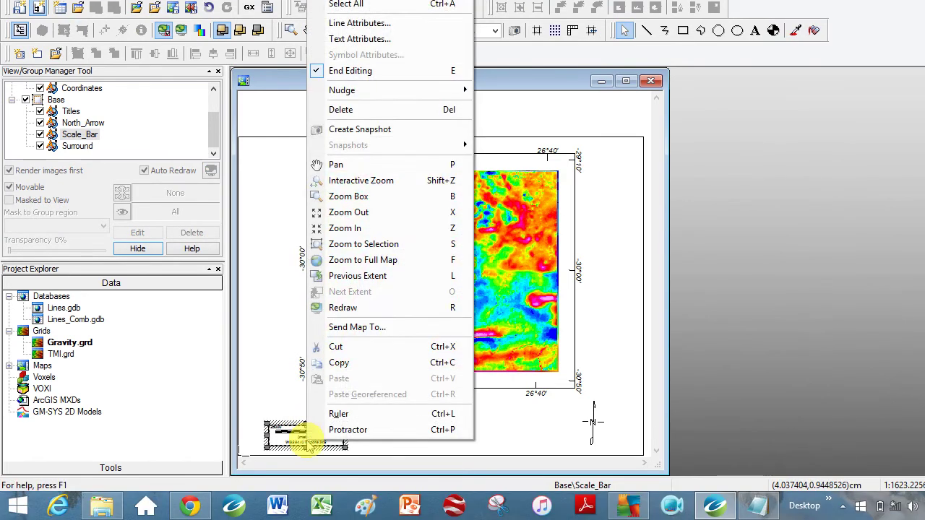
left_click(403, 74)
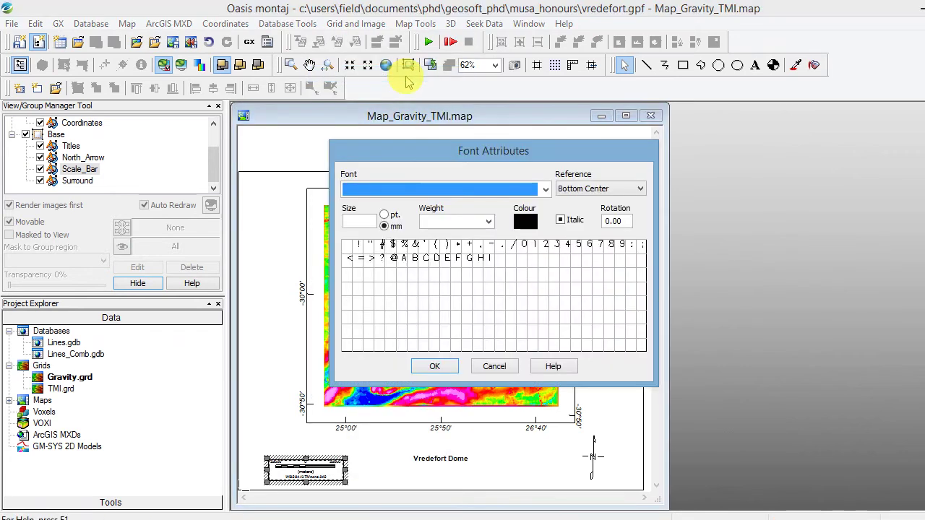
left_click(362, 220)
type("3")
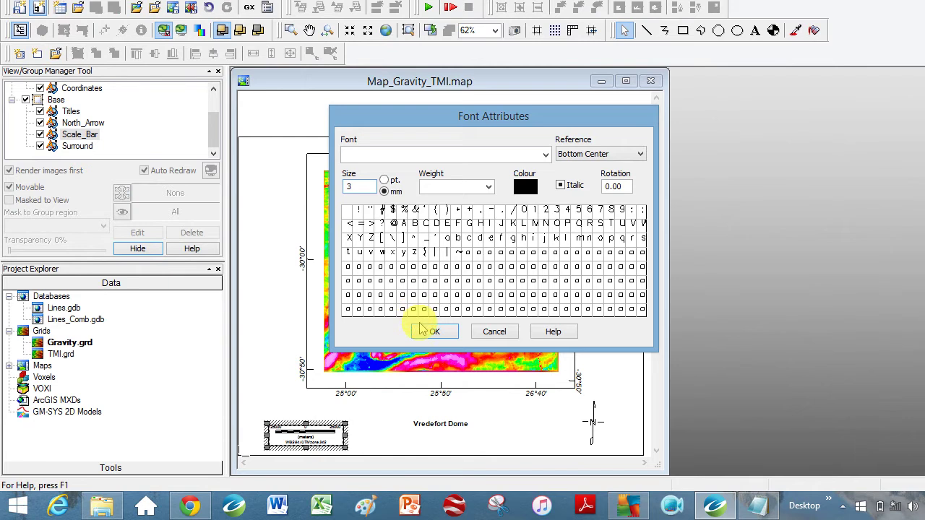
left_click(431, 367)
Move the scale bar to just below the map frame, beside the title, and stretch it taller.
left_click(305, 439)
left_click_drag(307, 439, 351, 419)
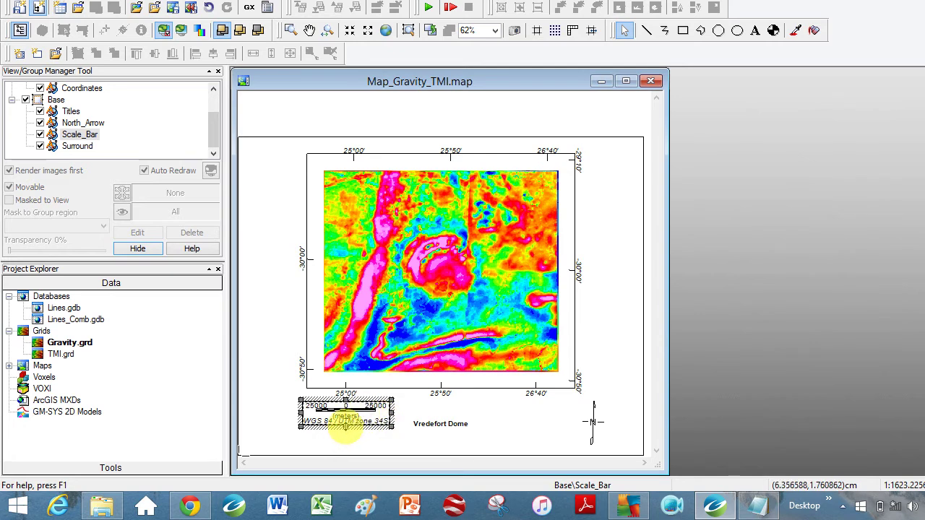
left_click_drag(345, 426, 345, 445)
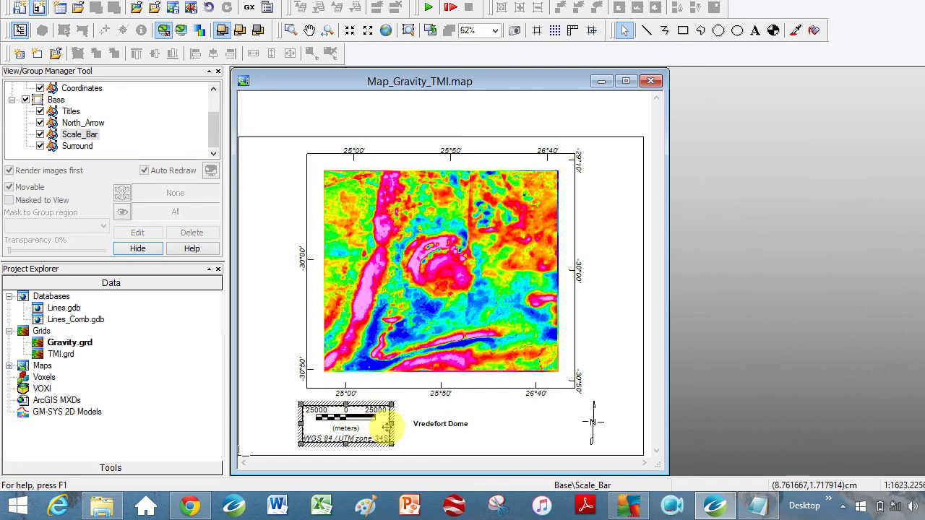
Finish editing the scale bar and enlarge the "Vredefort Dome" title by stretching it towards the scale bar.
left_click(437, 434)
left_click(441, 424)
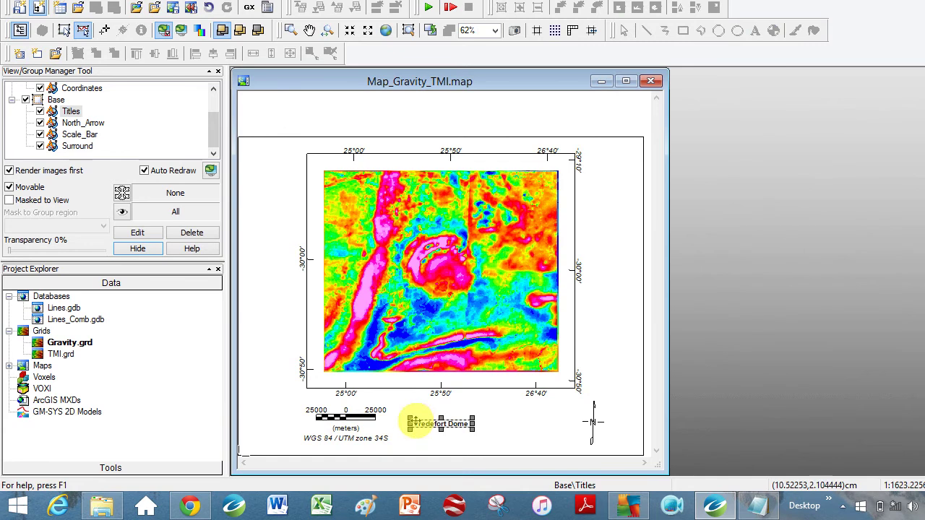
left_click_drag(397, 410, 386, 410)
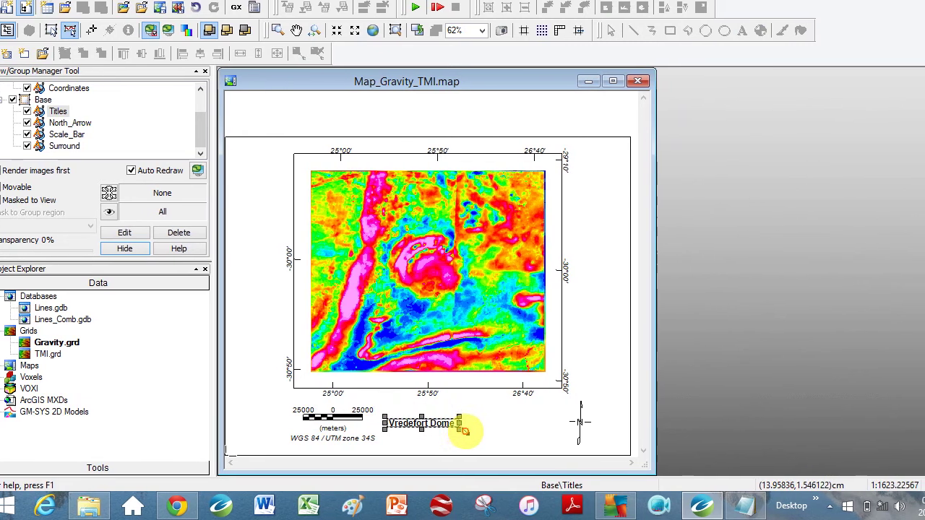
Enlarge the "Vredefort Dome" title further and move the north arrow inward beneath the map frame's right end.
left_click_drag(465, 431, 488, 443)
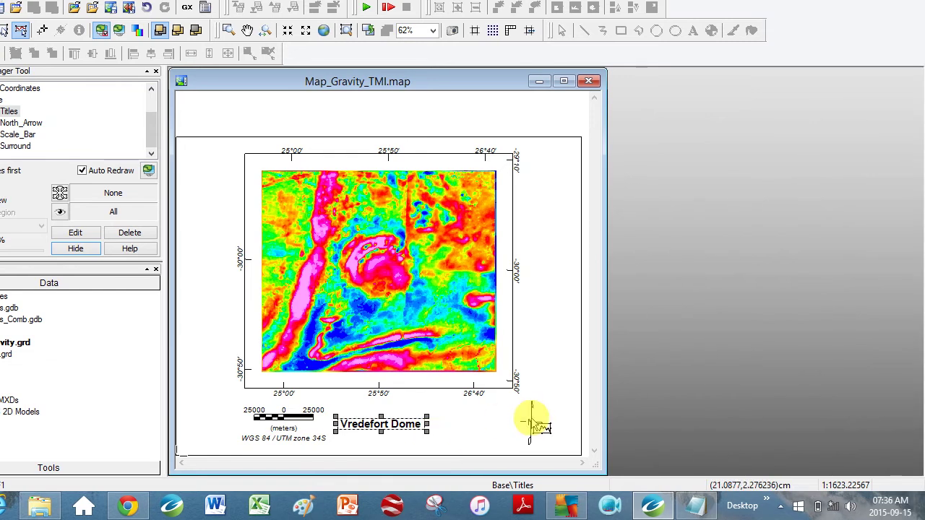
left_click(566, 423)
left_click_drag(532, 421, 498, 422)
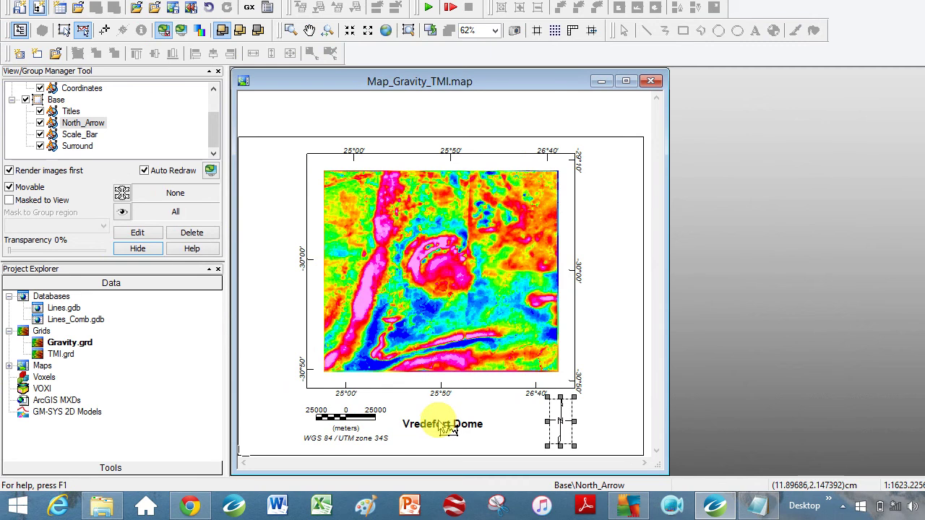
Move the "Vredefort Dome" title to the centre above the map frame and hide the Surround group.
left_click(444, 427)
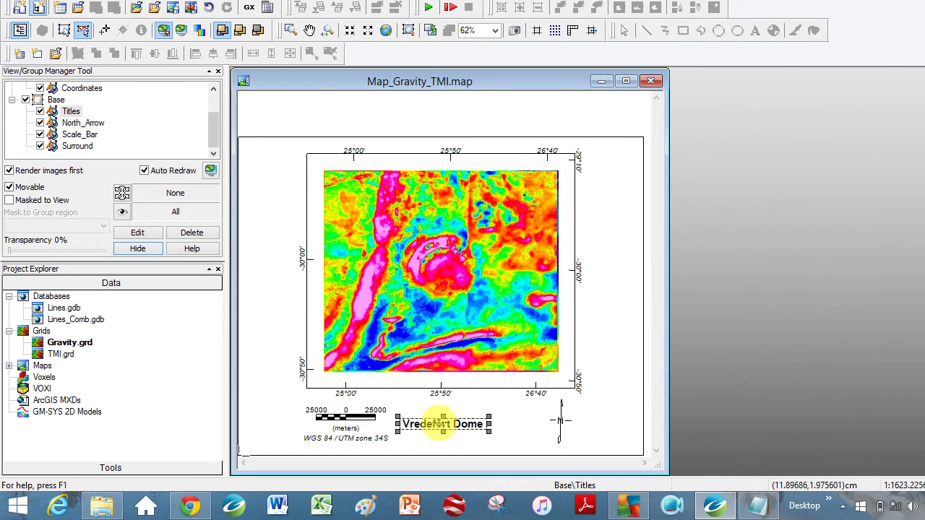
left_click_drag(442, 424, 437, 131)
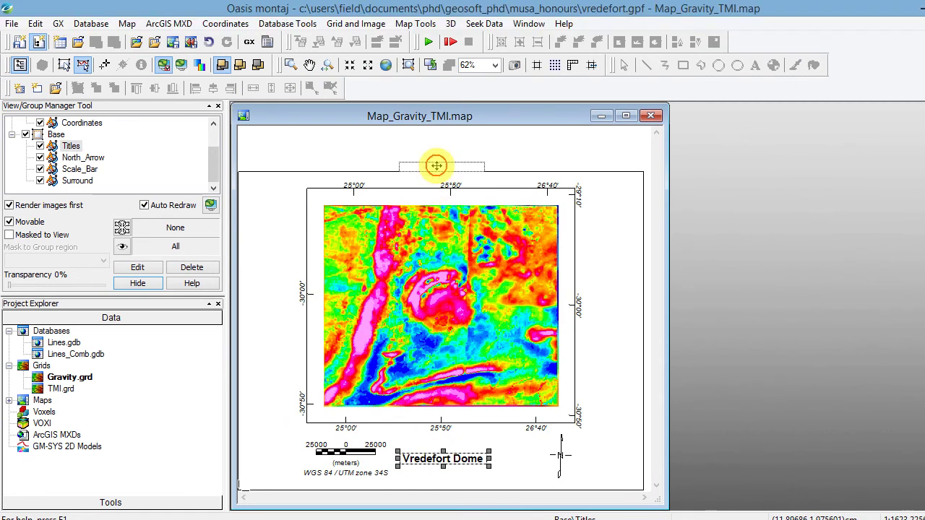
left_click_drag(436, 166, 440, 165)
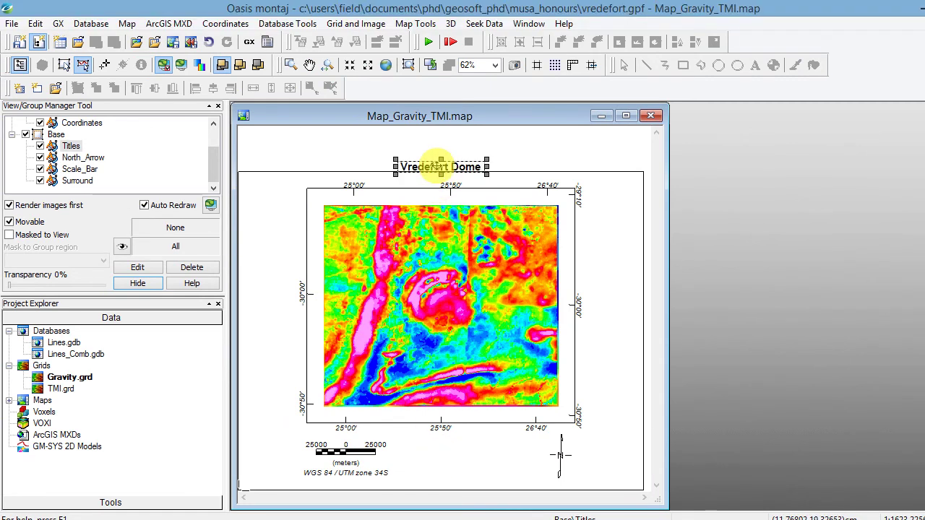
left_click(40, 181)
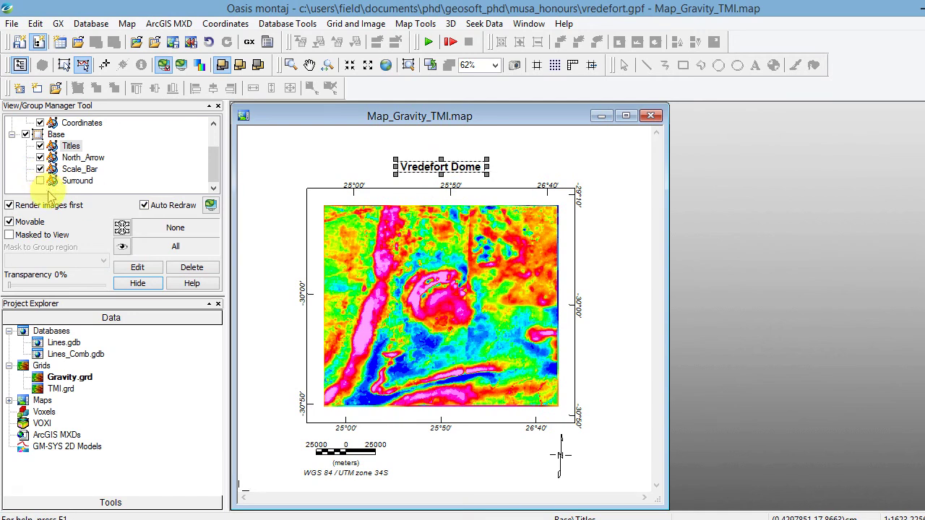
Toggle the AGG_TMI layer off and on repeatedly to compare it with the gravity grid, leaving it visible.
left_click_drag(209, 161, 215, 136)
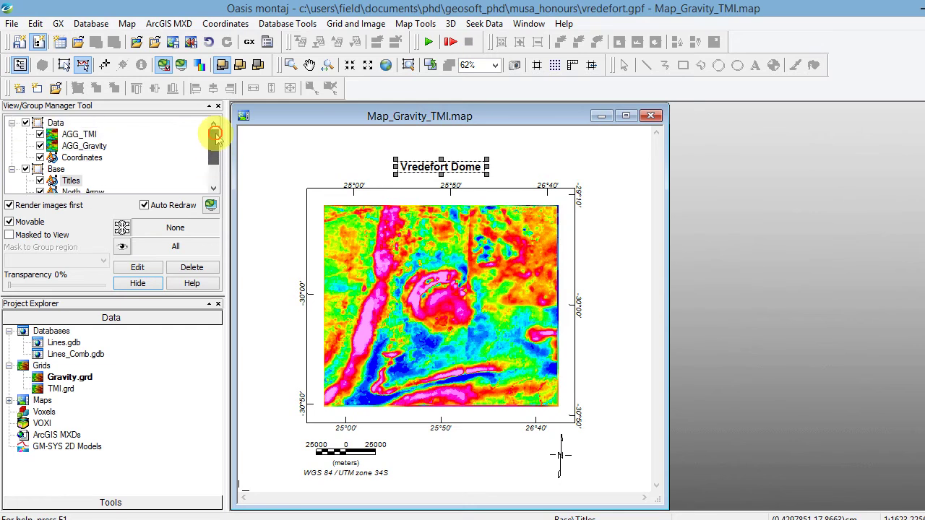
left_click(39, 135)
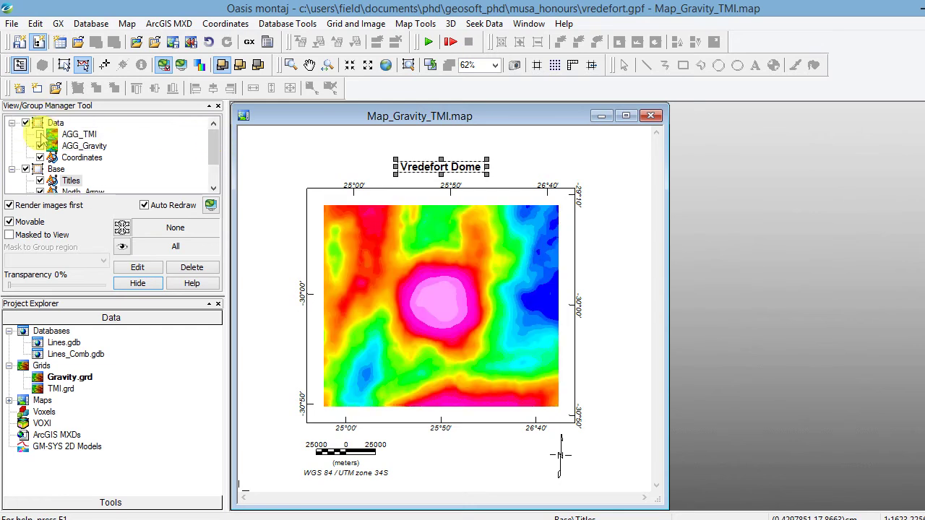
left_click(40, 134)
left_click(40, 134)
left_click(40, 134)
left_click(40, 134)
left_click(40, 134)
left_click(40, 135)
left_click(40, 135)
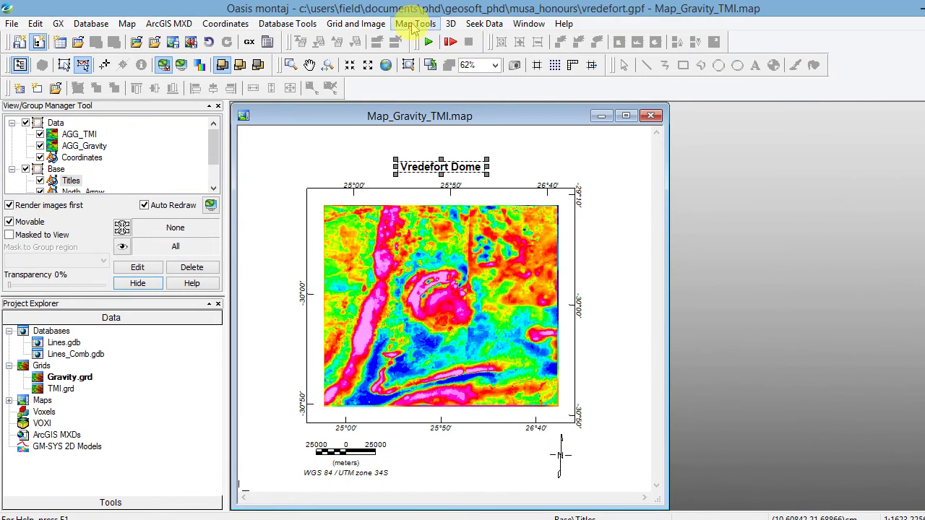
Set up a horizontal colour bar for the Data\AGG_Gravity\Gravity layer with the title "mGal".
left_click(415, 24)
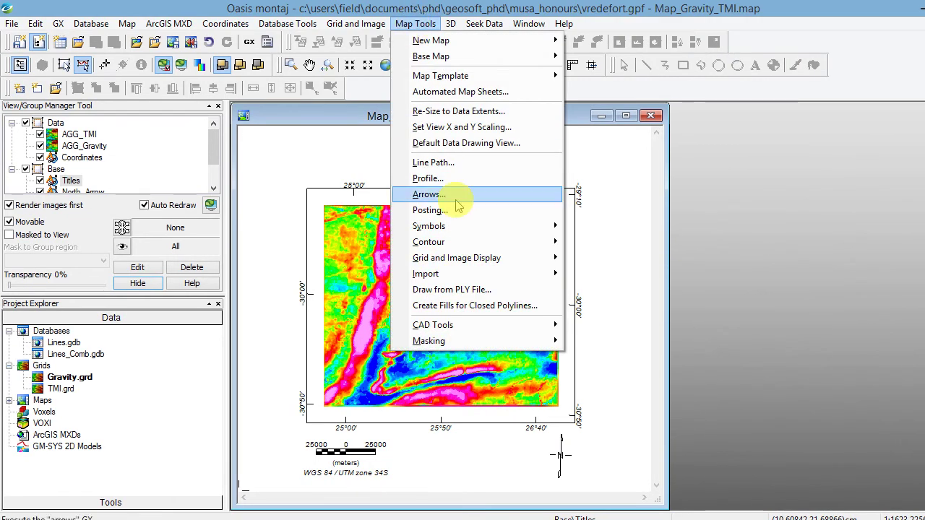
mouse_move(465, 230)
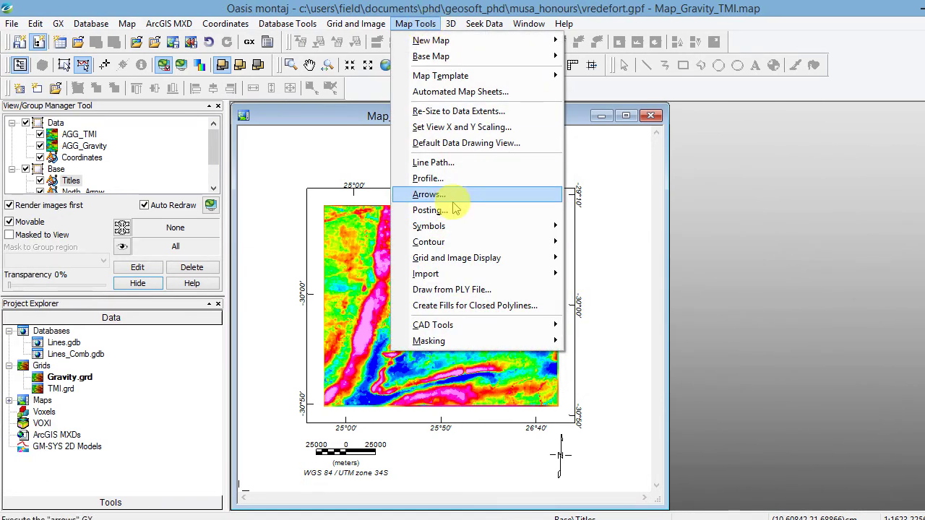
mouse_move(454, 235)
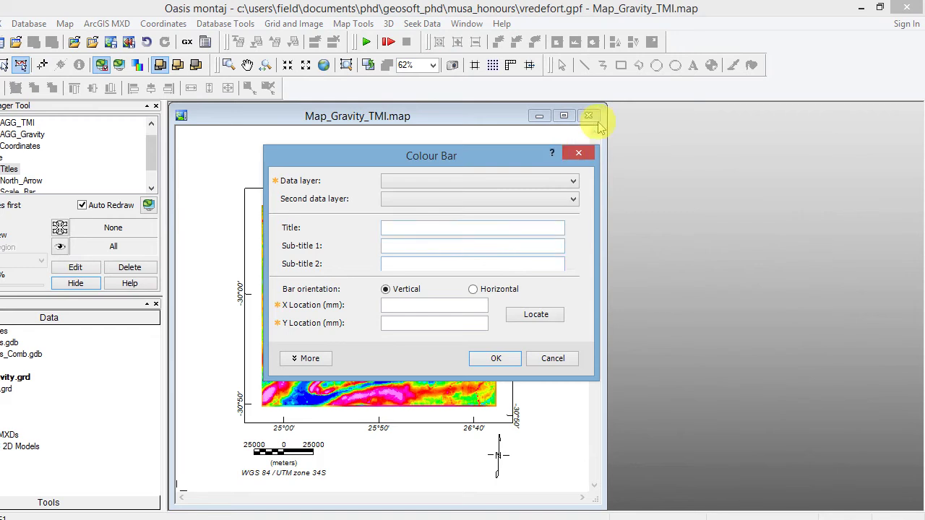
left_click(574, 187)
left_click(470, 191)
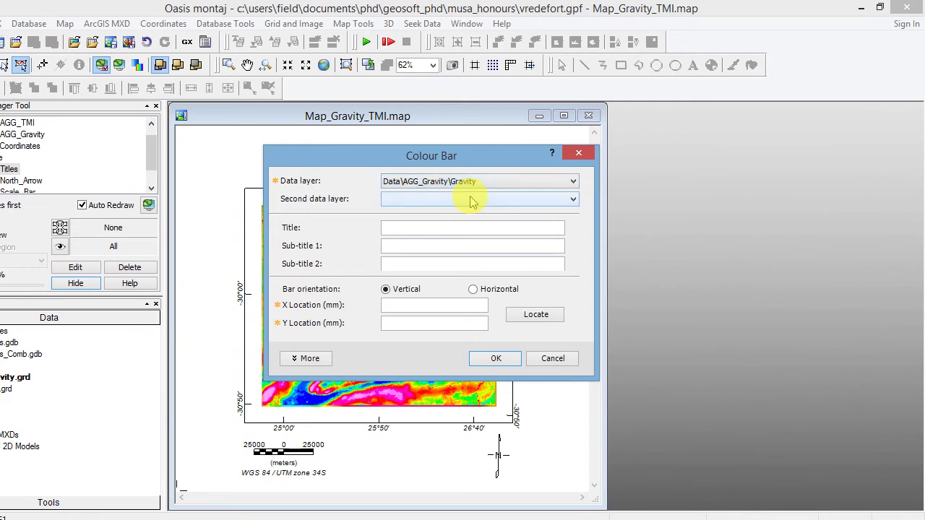
left_click(422, 227)
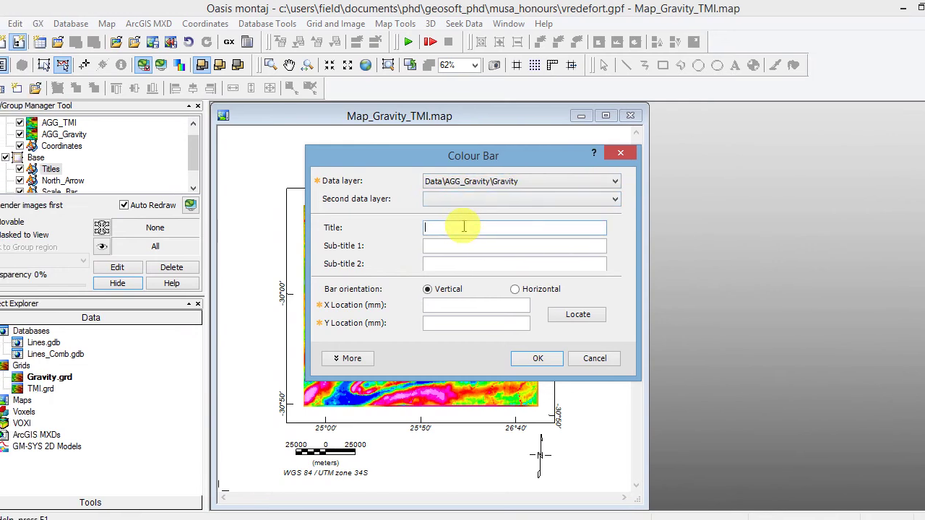
type("mGal")
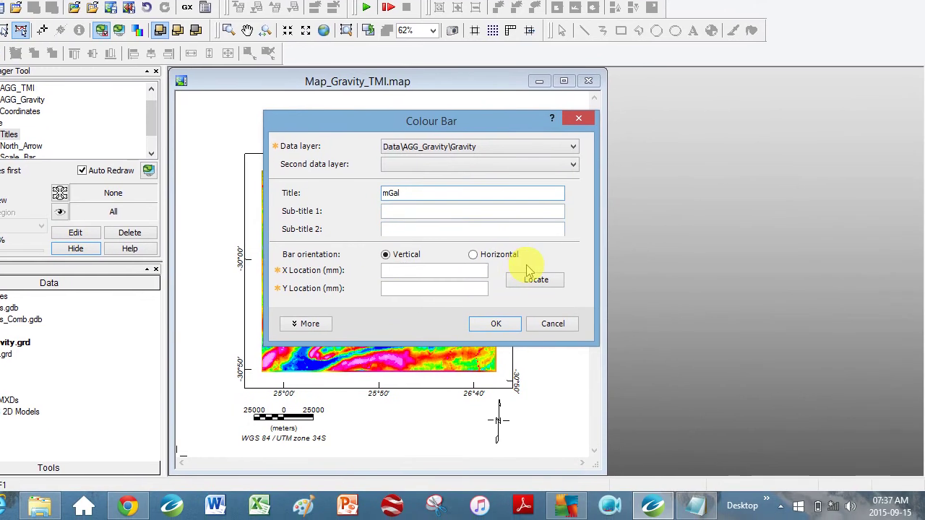
left_click(504, 260)
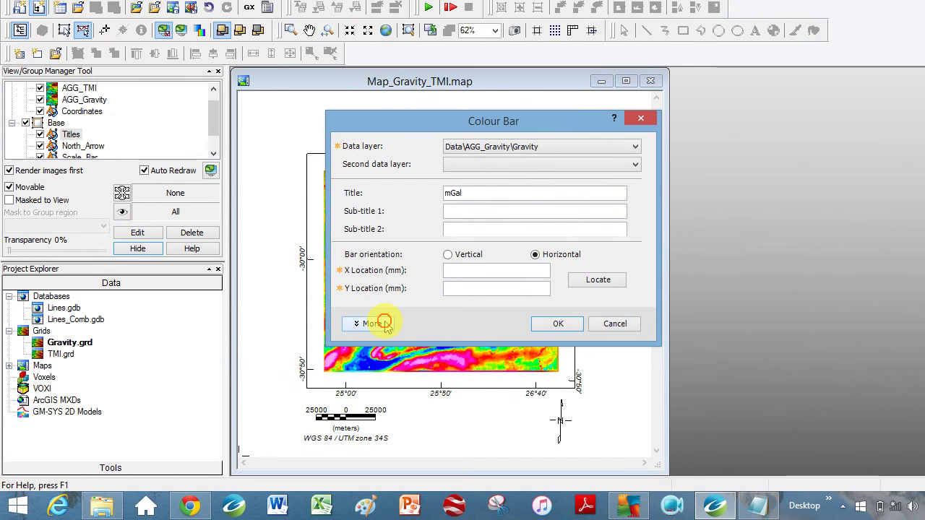
Locate the colour bar below the map beside the scale bar, at about X 99.21 mm and Y 15.46 mm, and create it.
left_click(324, 333)
left_click_drag(517, 125, 518, 47)
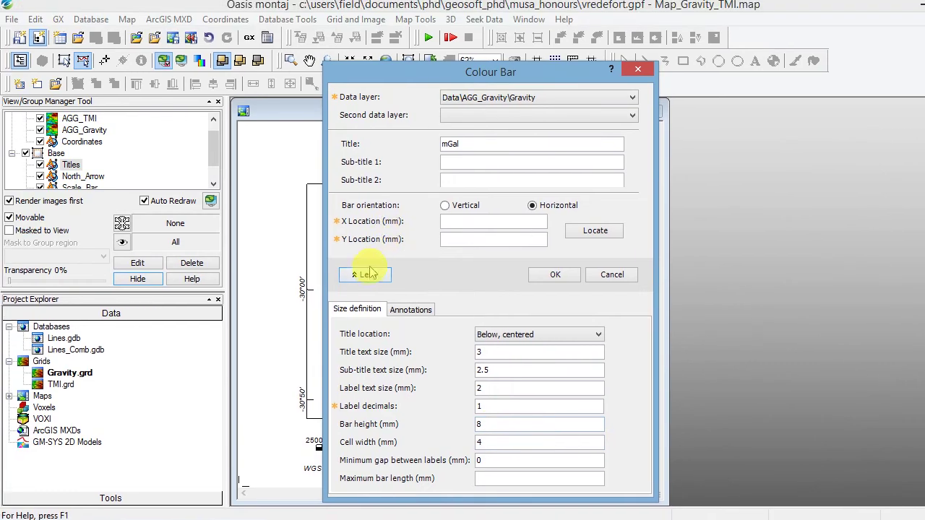
left_click(340, 244)
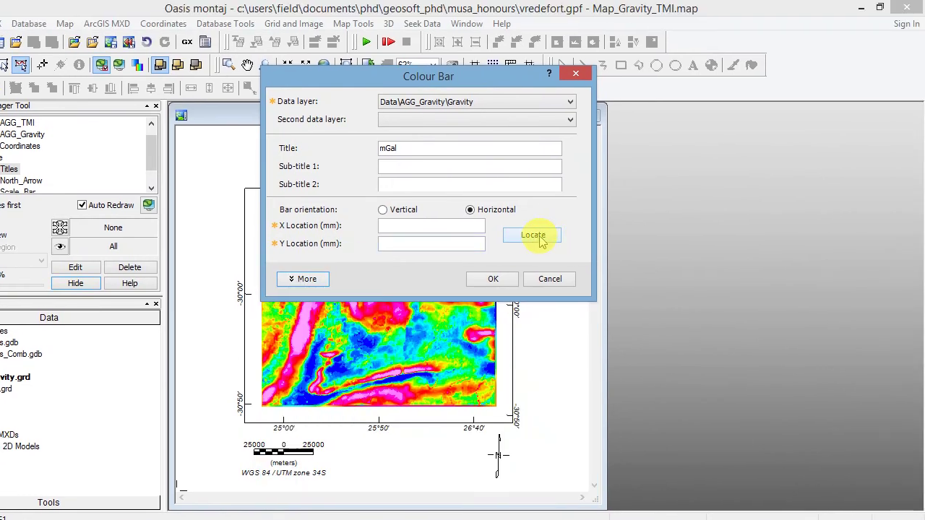
left_click(542, 241)
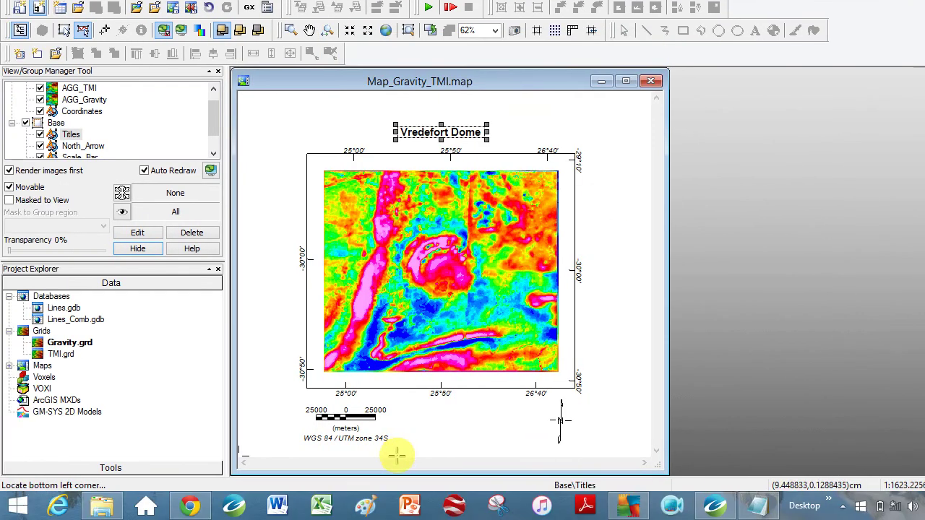
left_click(404, 432)
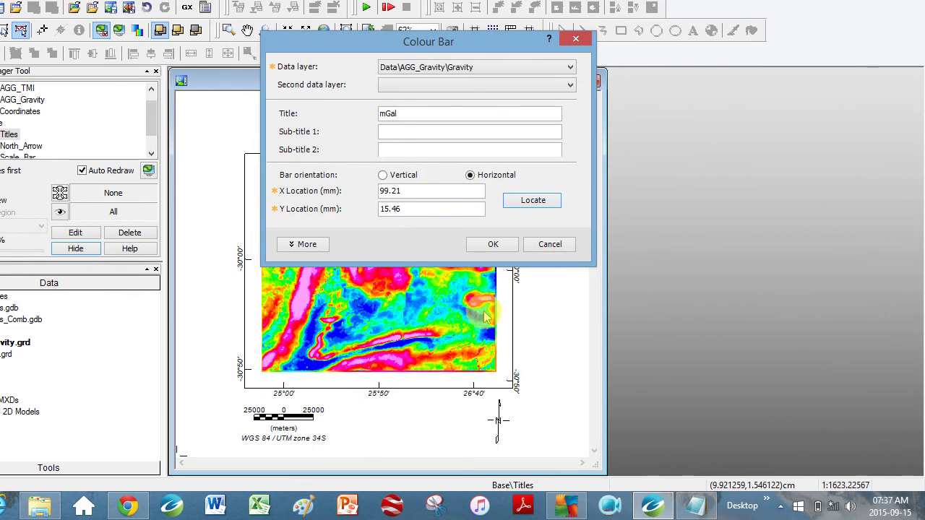
left_click(556, 244)
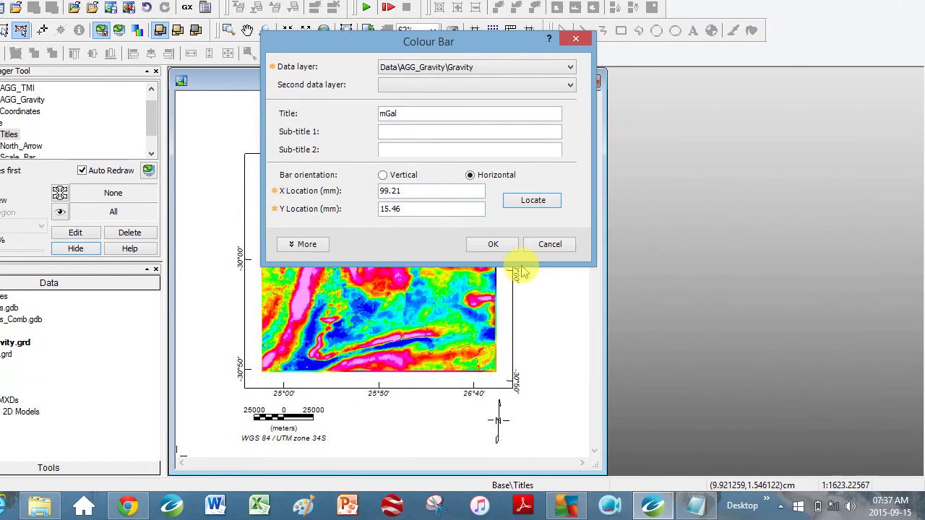
left_click(496, 280)
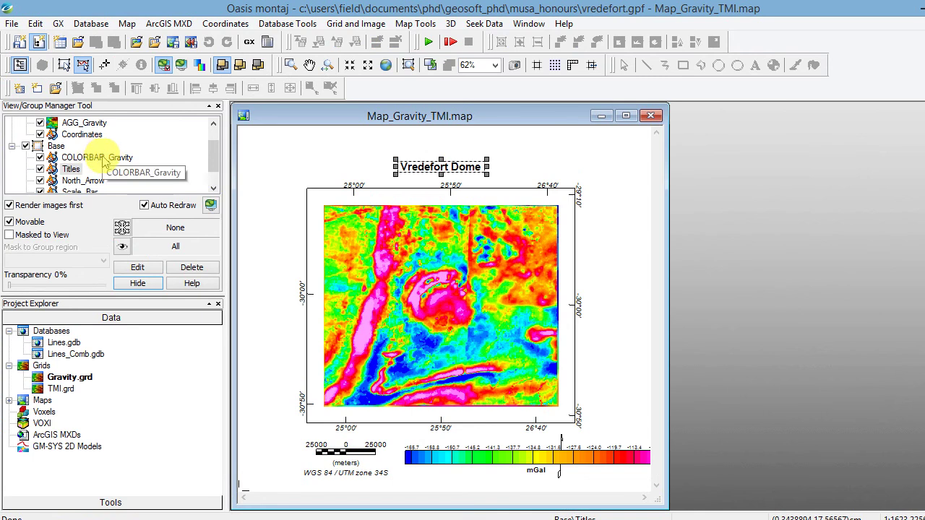
Redraw the gravity colour bar with a cell width of 2 mm and a title text size of 4 mm.
left_click(104, 162)
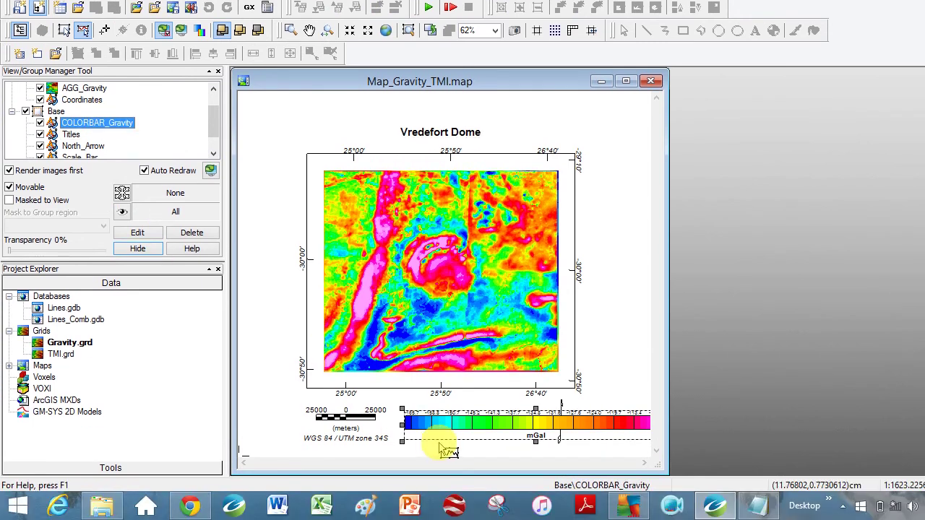
right_click(451, 428)
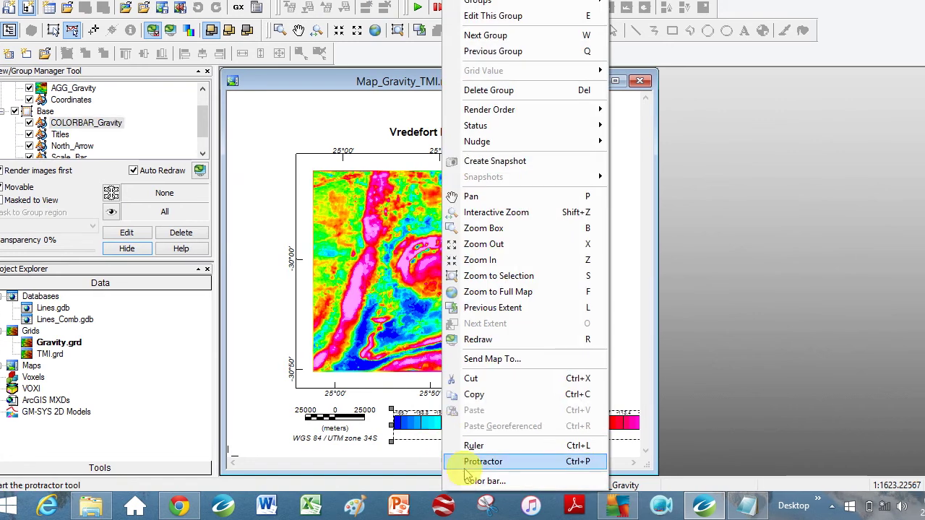
left_click(477, 482)
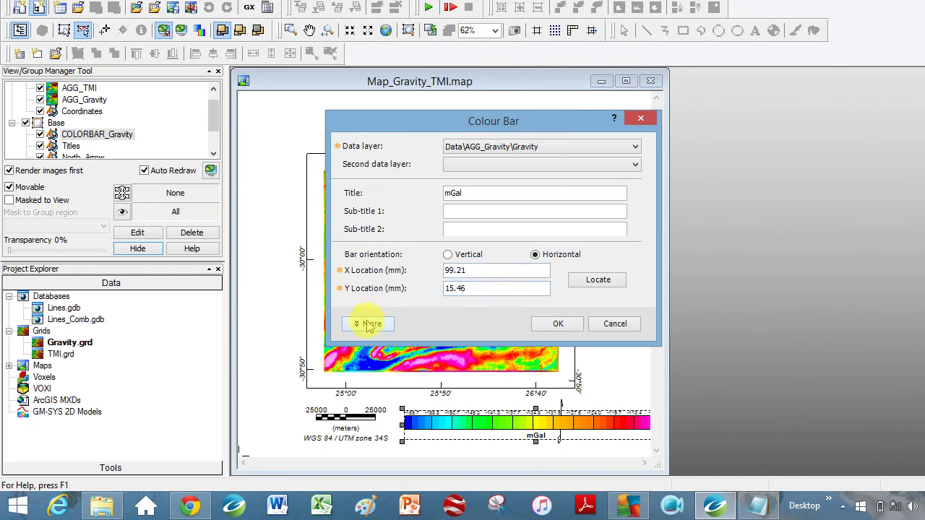
left_click(371, 325)
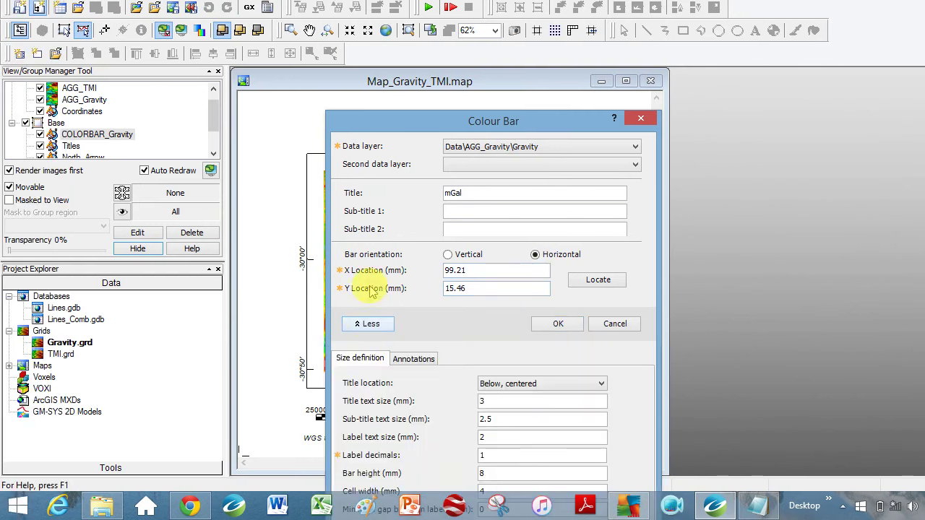
left_click_drag(506, 120, 779, 12)
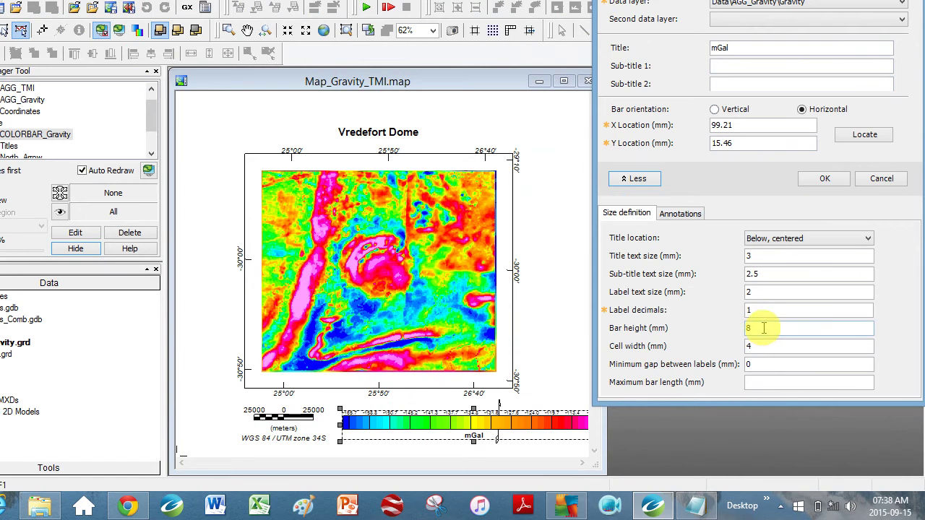
double_click(756, 343)
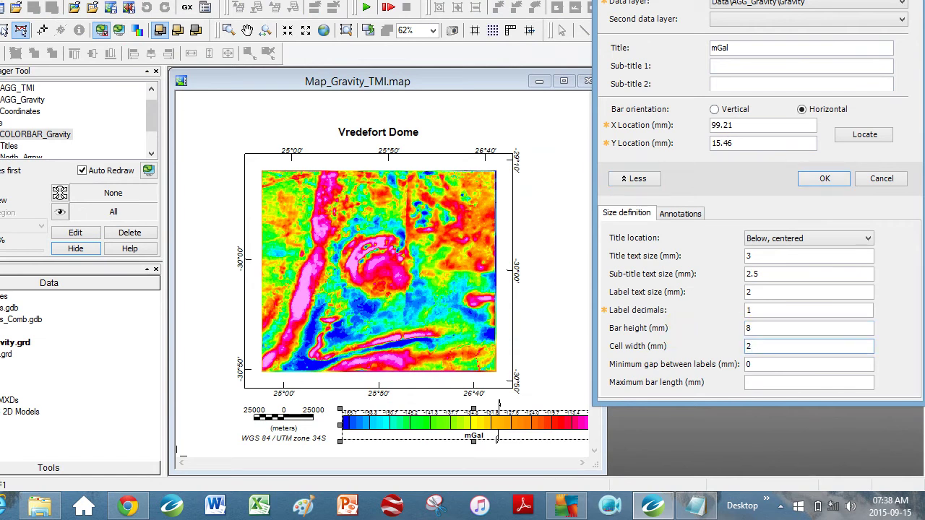
type("2")
double_click(754, 252)
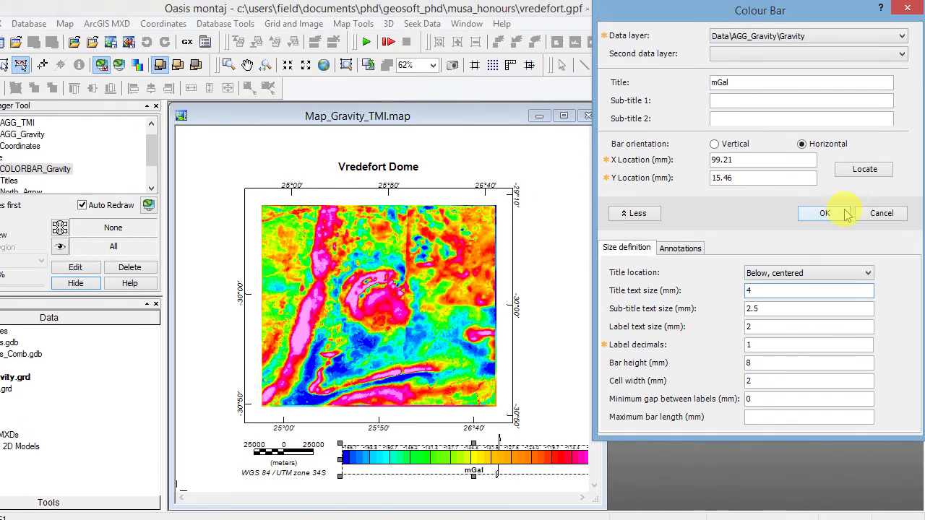
left_click(825, 187)
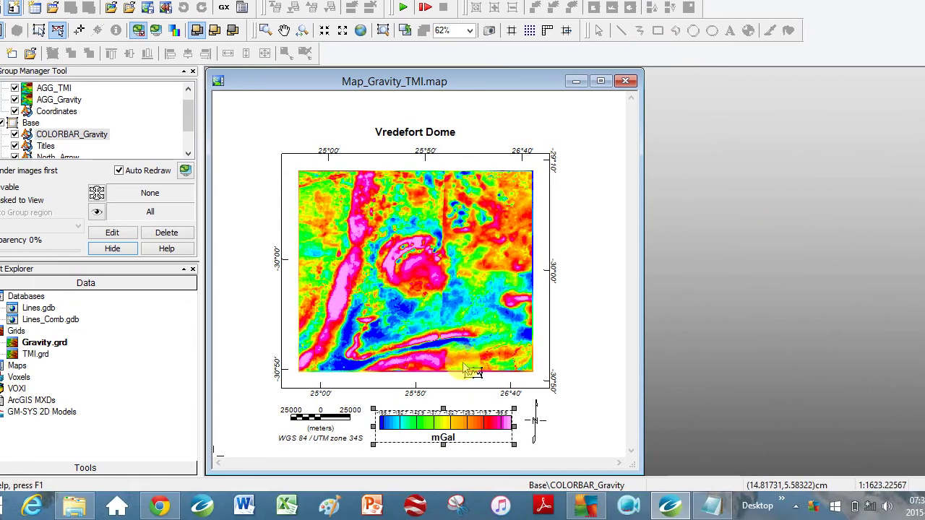
Redraw the gravity colour bar with a label text size of 3 mm.
right_click(386, 464)
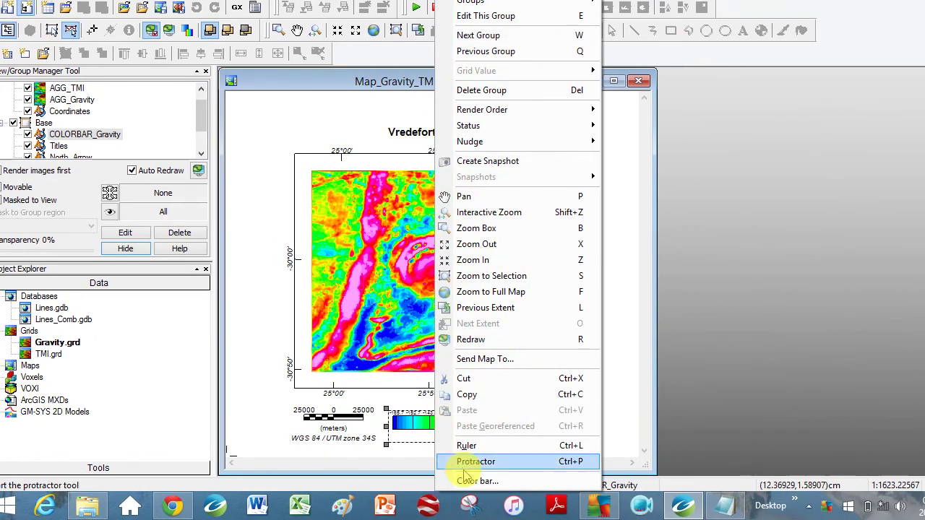
left_click(479, 481)
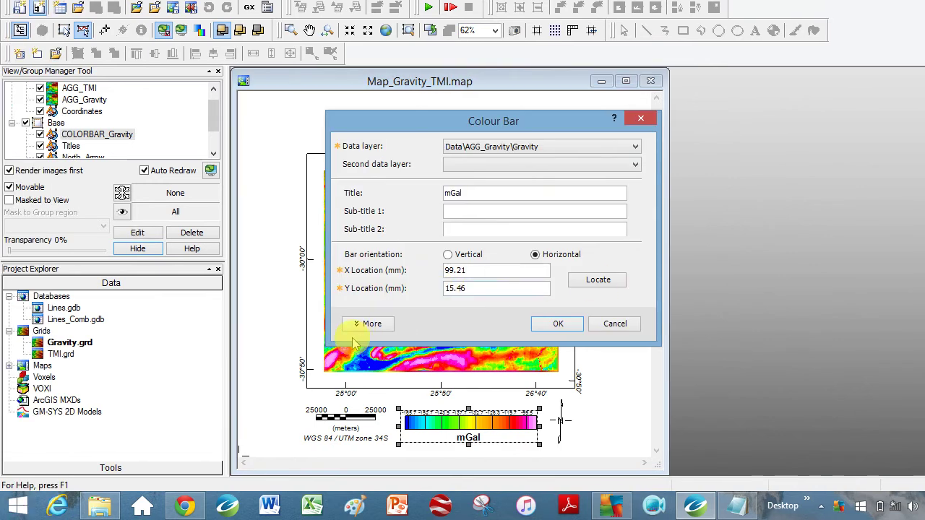
left_click(299, 324)
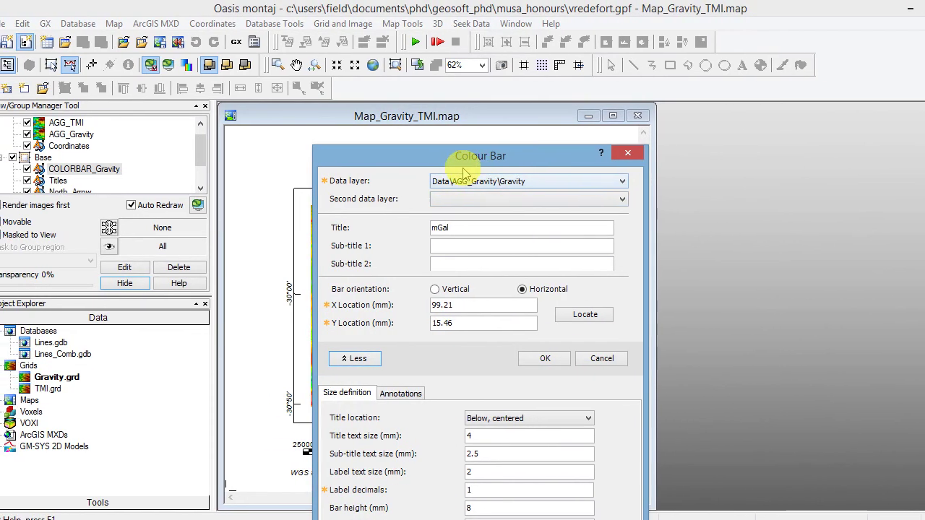
left_click_drag(462, 173, 717, 61)
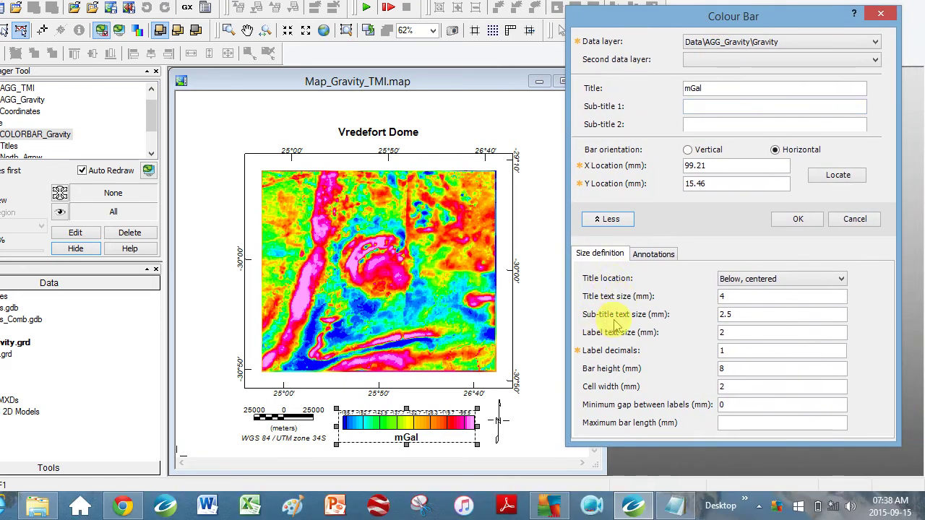
left_click(742, 318)
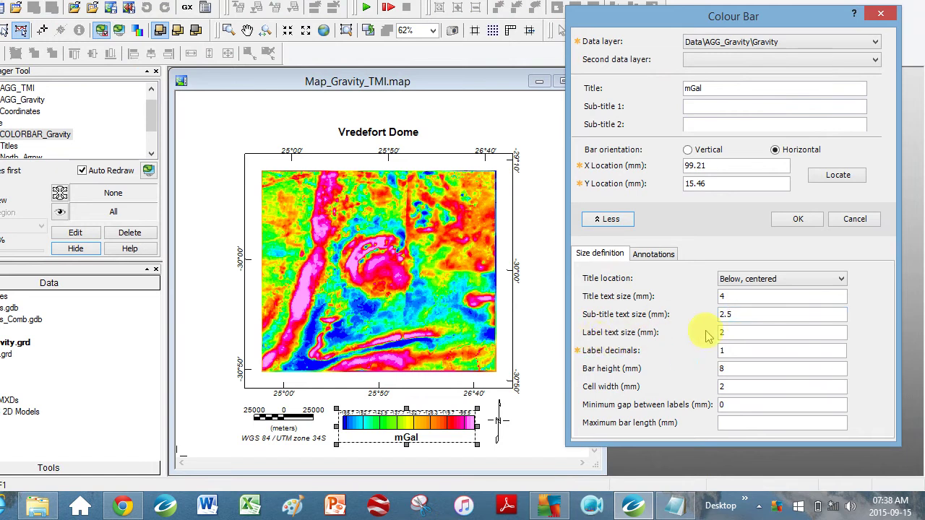
left_click(729, 331)
double_click(729, 331)
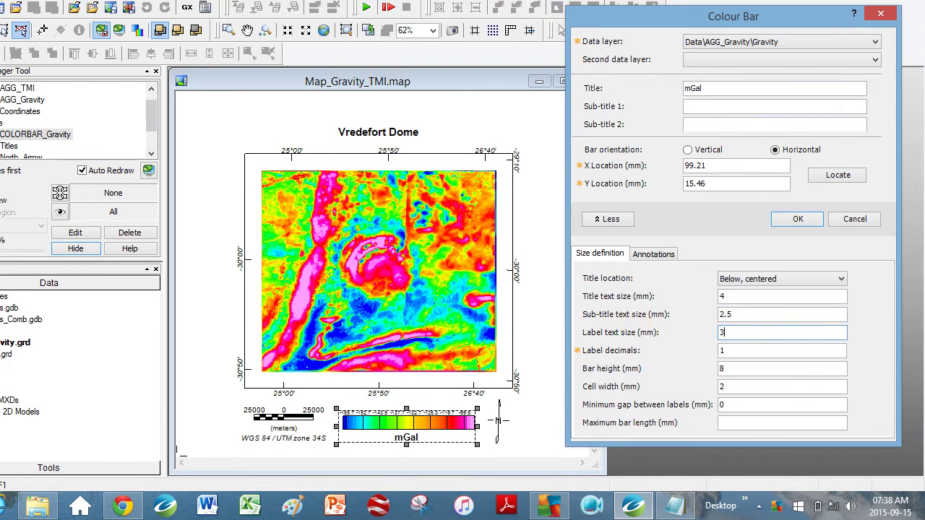
type("3")
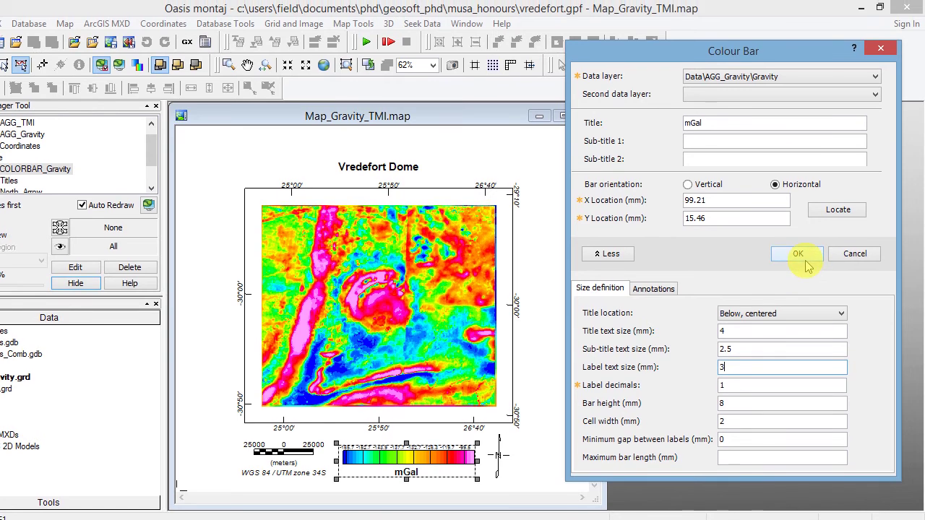
left_click(798, 219)
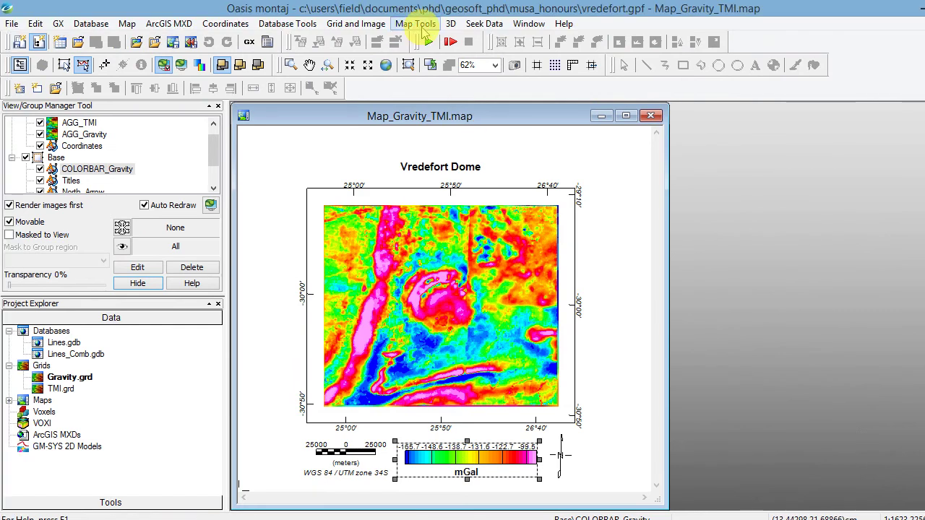
left_click(419, 24)
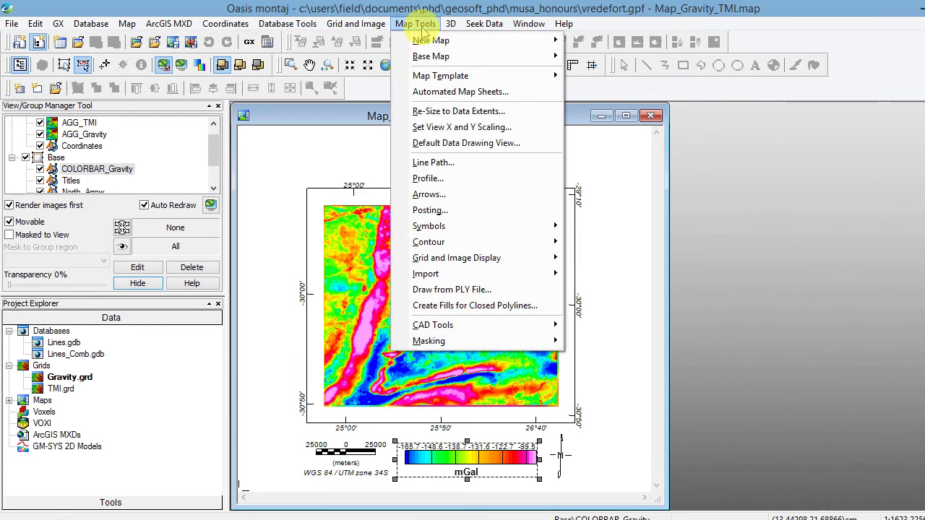
mouse_move(467, 229)
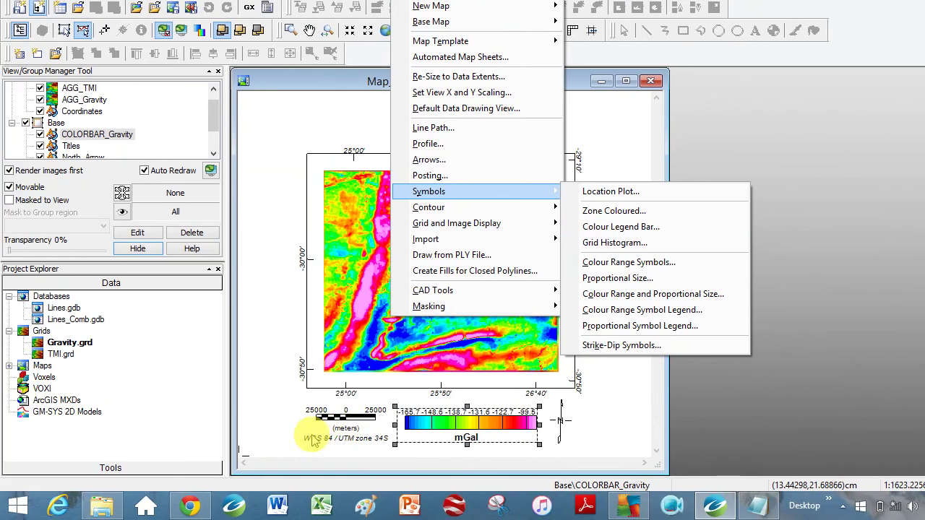
left_click(206, 397)
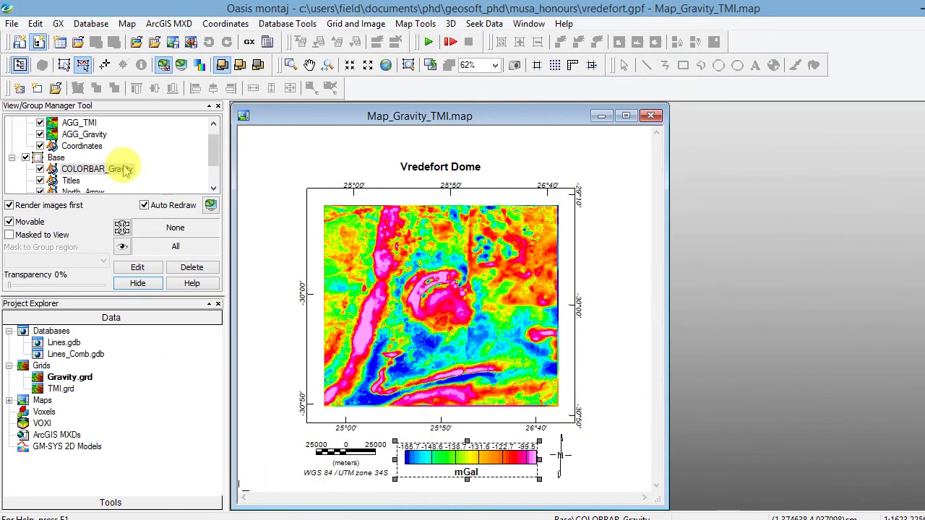
left_click(105, 135)
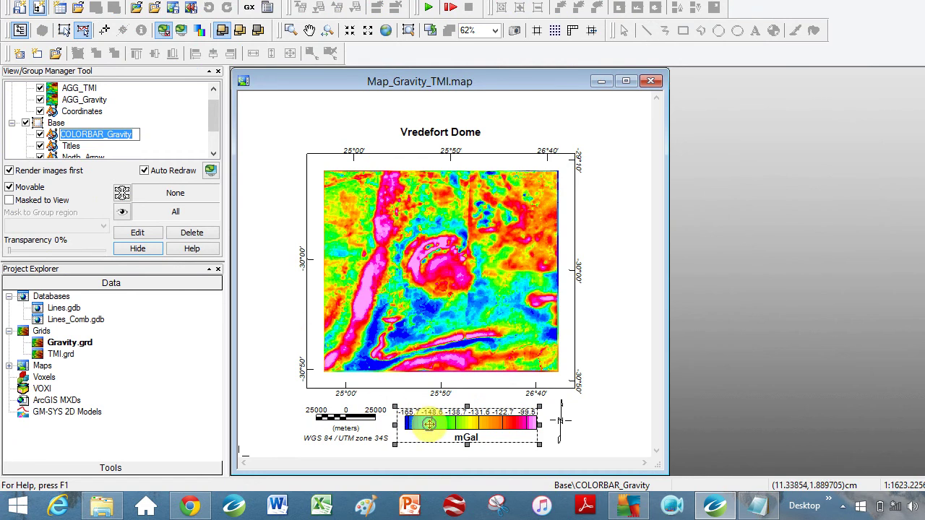
Create a second horizontal colour bar for the Data\AGG_TMI\TMI layer, titled "nT", at the same location and sizes as the gravity colour bar.
right_click(429, 423)
left_click(470, 479)
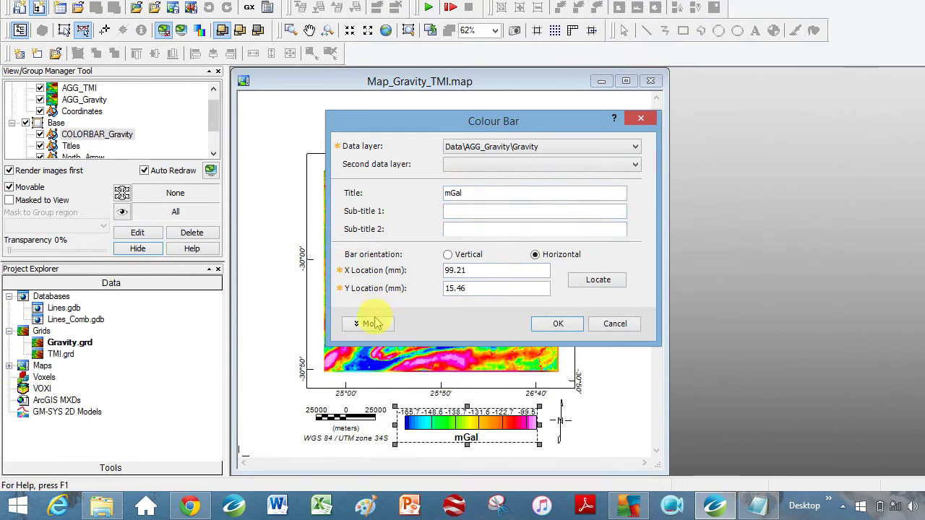
left_click(370, 359)
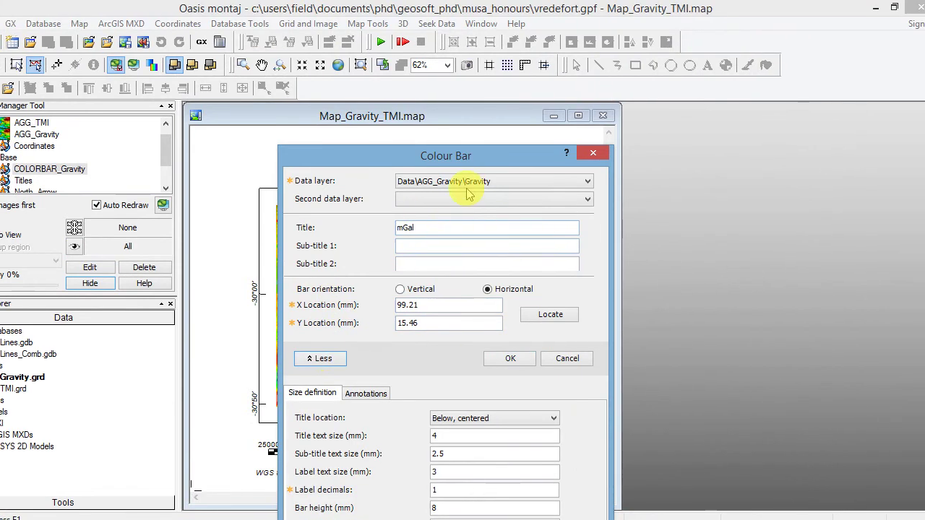
left_click_drag(557, 121, 578, 60)
left_click_drag(513, 92, 518, 80)
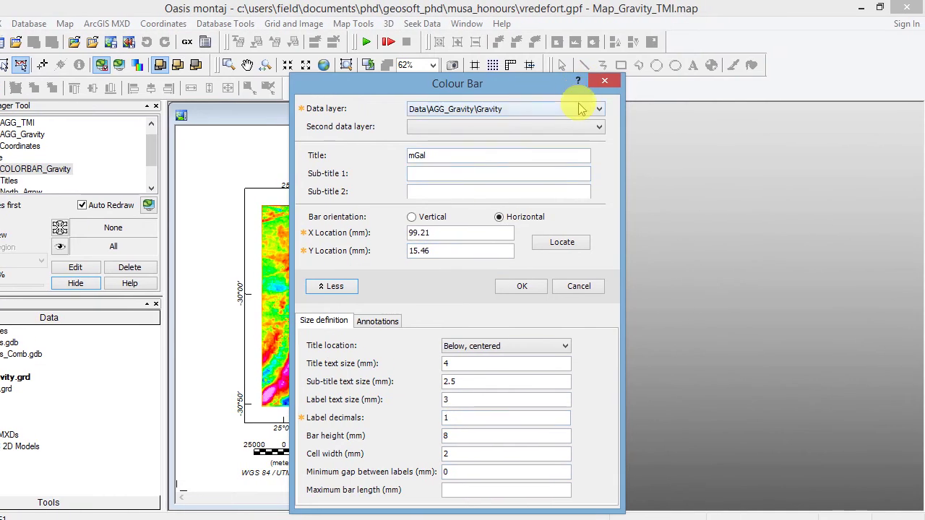
left_click(571, 75)
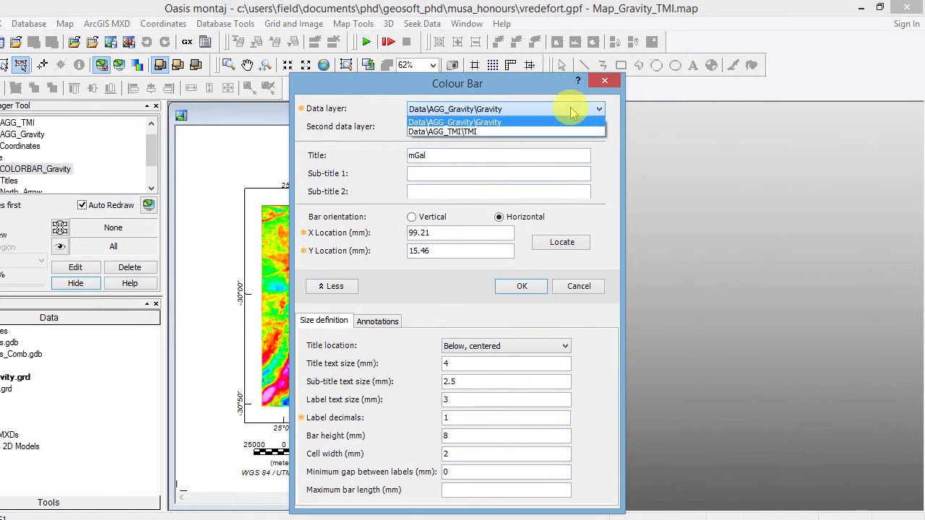
left_click(532, 131)
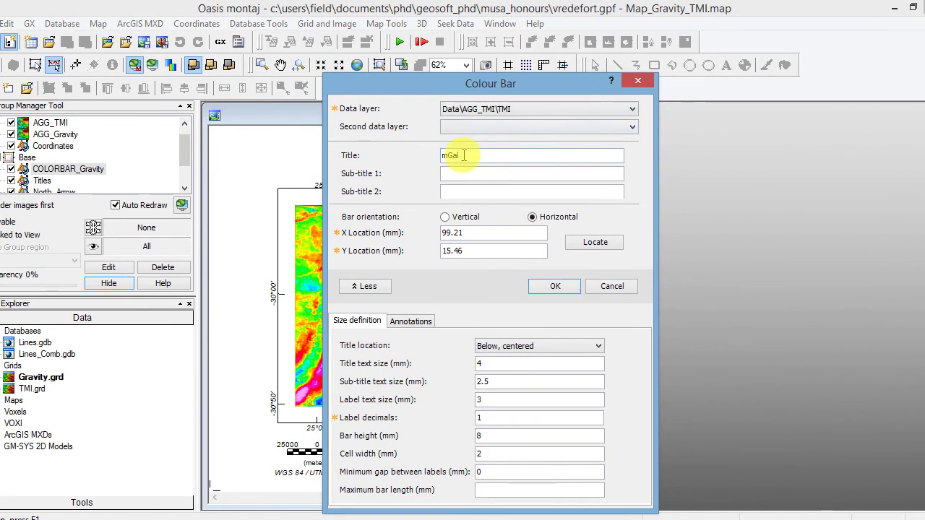
double_click(464, 156)
type("nT")
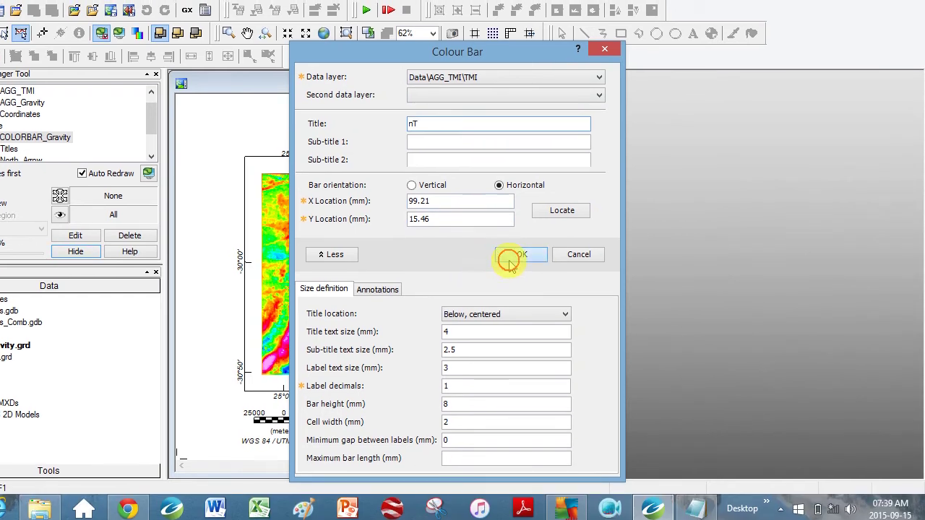
left_click(584, 286)
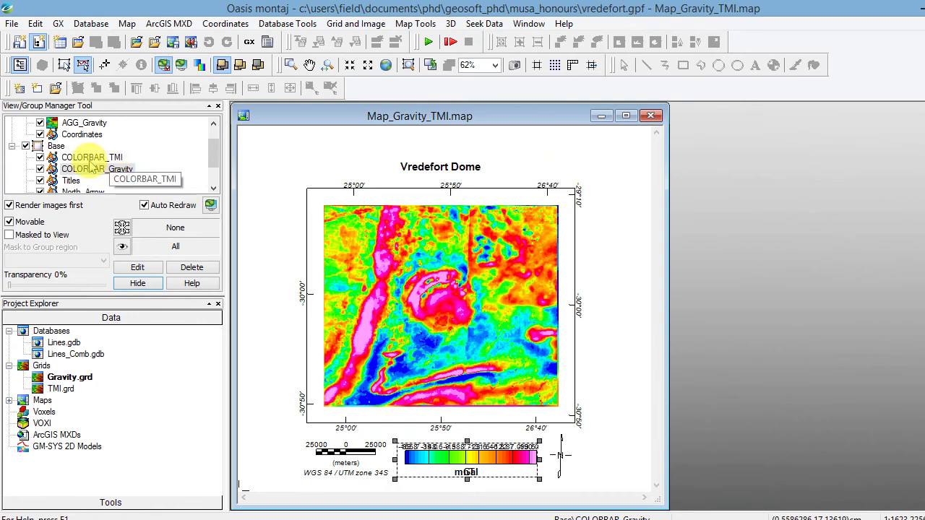
Toggle the COLORBAR_TMI group off and back on, and hide the COLORBAR_Gravity group.
left_click(40, 157)
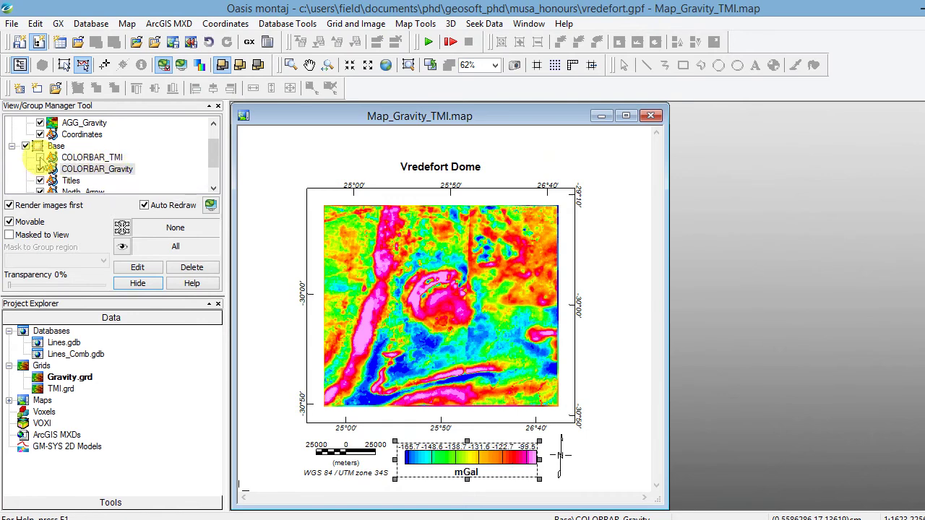
left_click(39, 158)
left_click(40, 169)
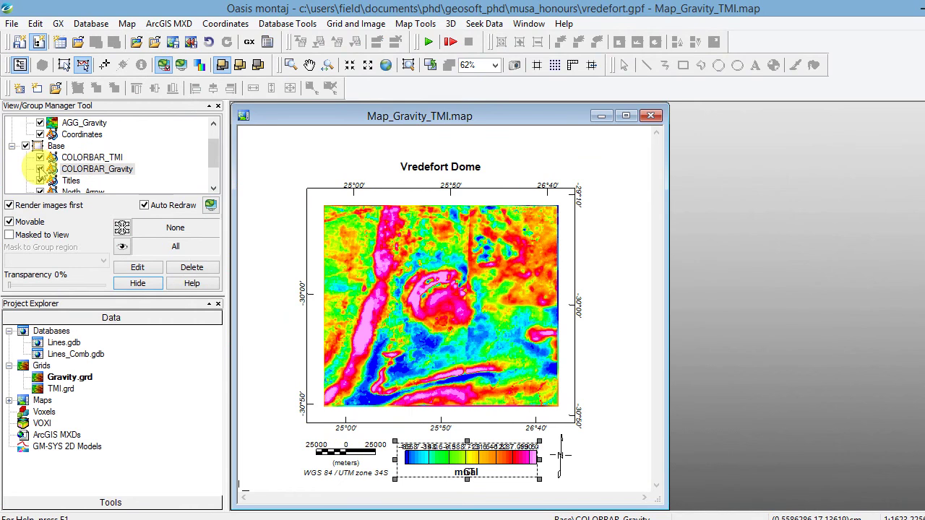
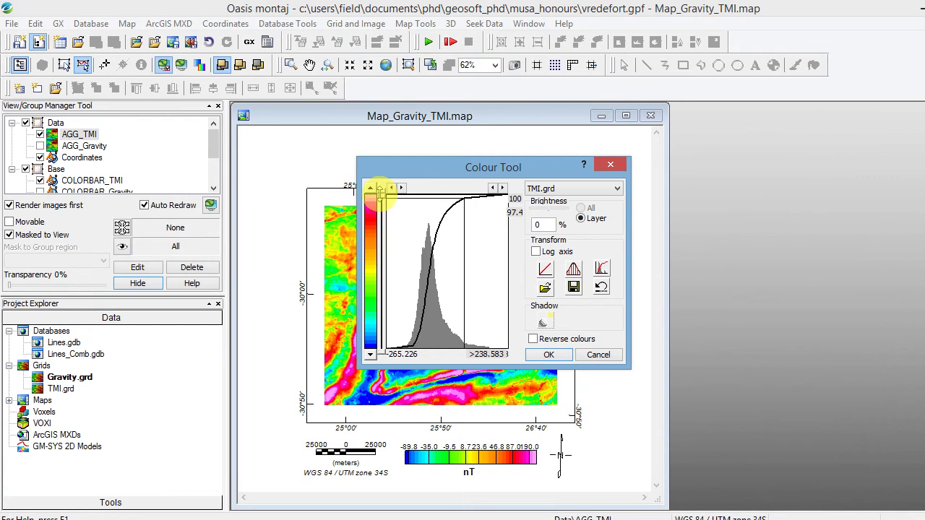
Examine the value ranges and percentiles of the TMI.grd colours along the histogram in the Colour Tool.
left_click_drag(379, 189, 378, 216)
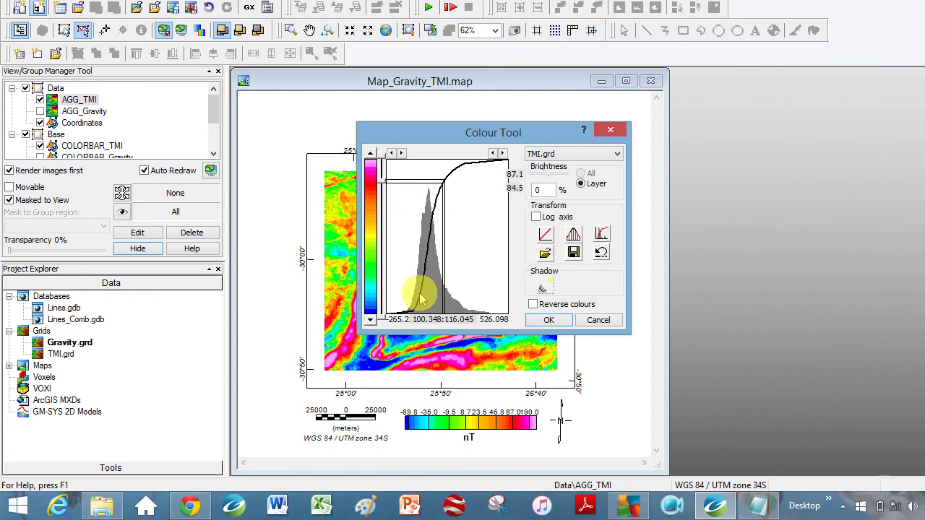
mouse_move(381, 310)
left_mouse_down()
mouse_move(390, 293)
mouse_move(381, 317)
left_mouse_up()
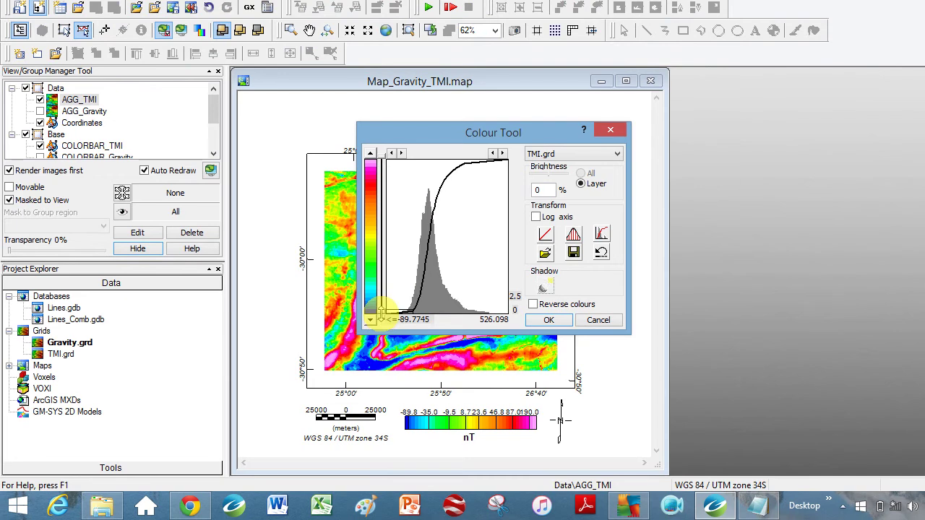
left_click_drag(381, 316, 385, 221)
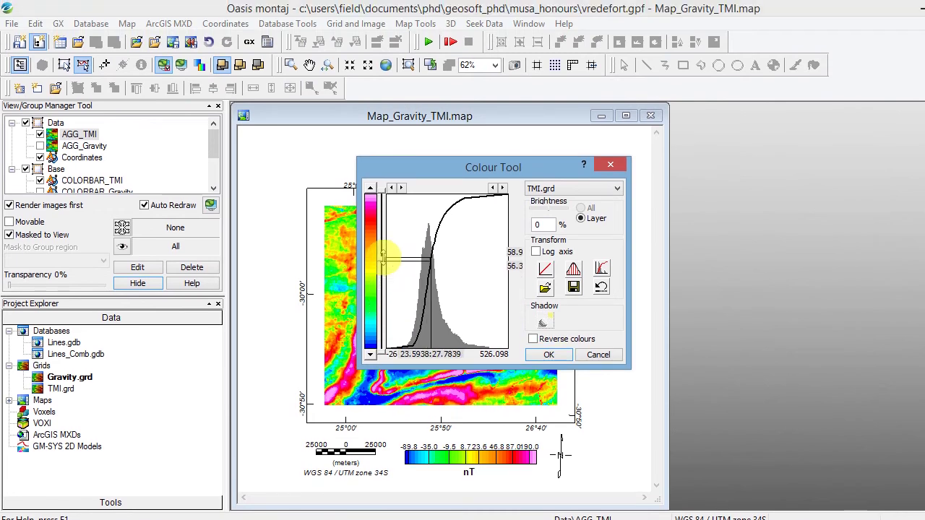
left_click_drag(384, 257, 426, 309)
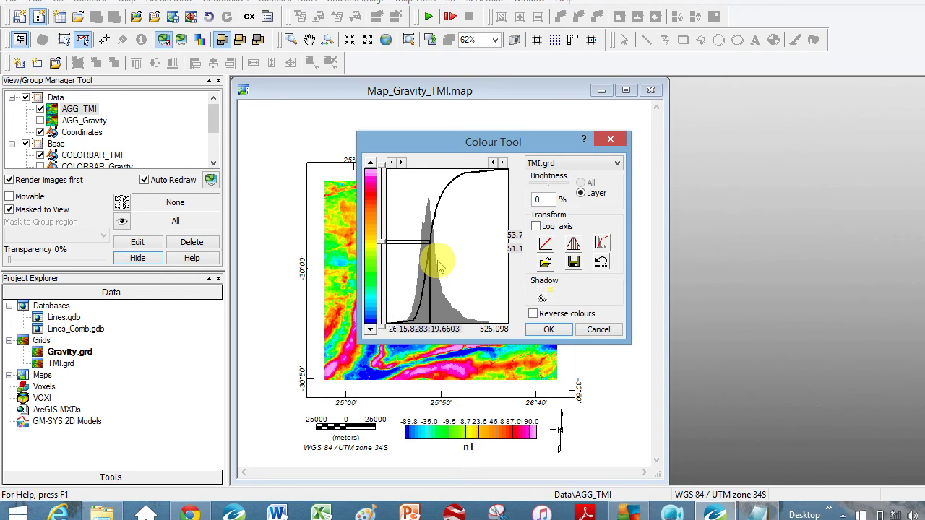
left_click_drag(439, 266, 383, 310)
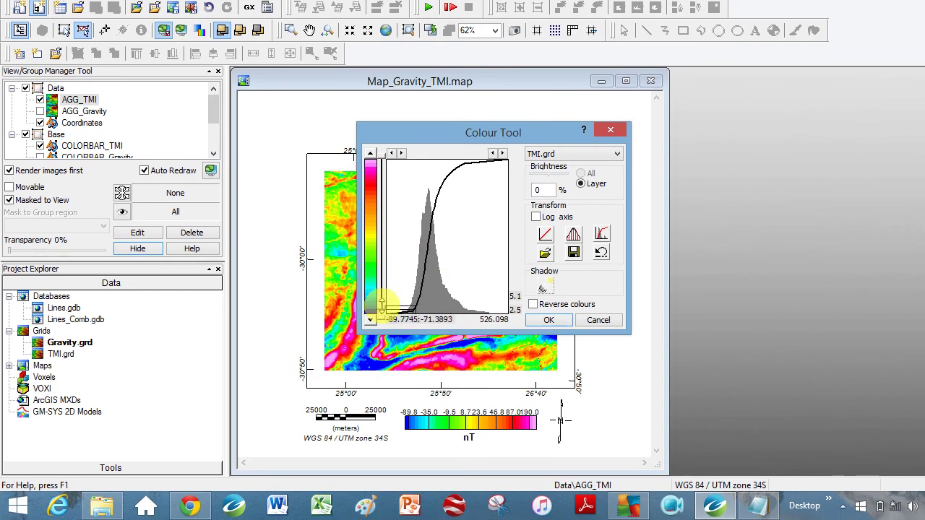
left_click_drag(382, 305, 378, 183)
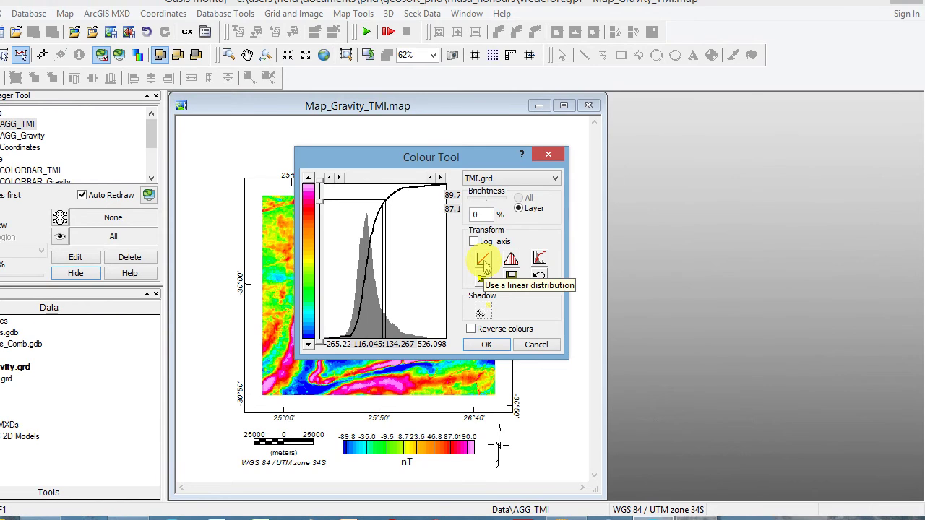
Apply a linear colour distribution to TMI.grd with minimum -100, maximum 134 and a contour interval of 5.
left_click(483, 264)
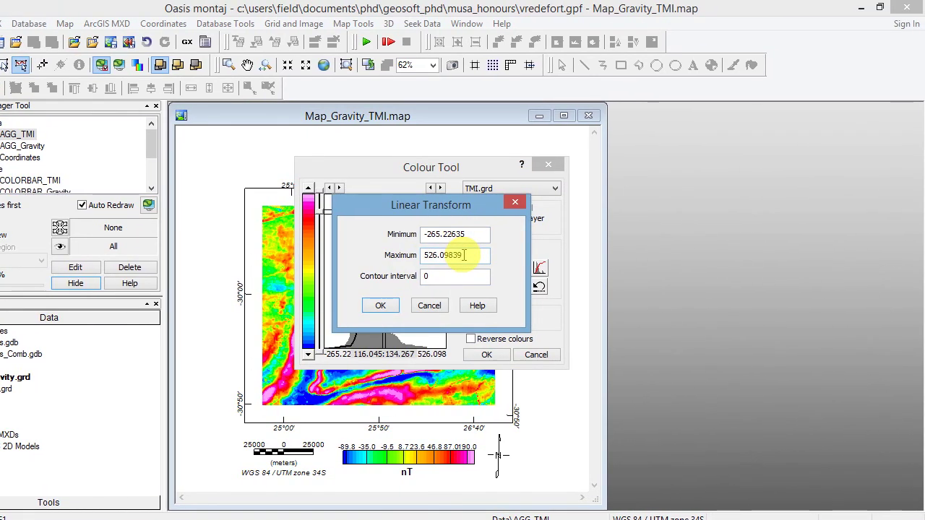
left_click_drag(428, 234, 506, 231)
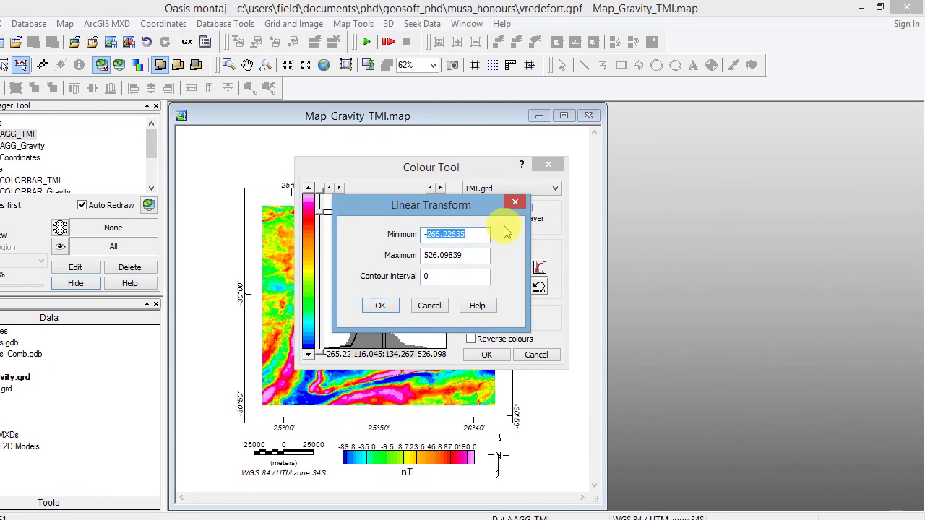
type("-100")
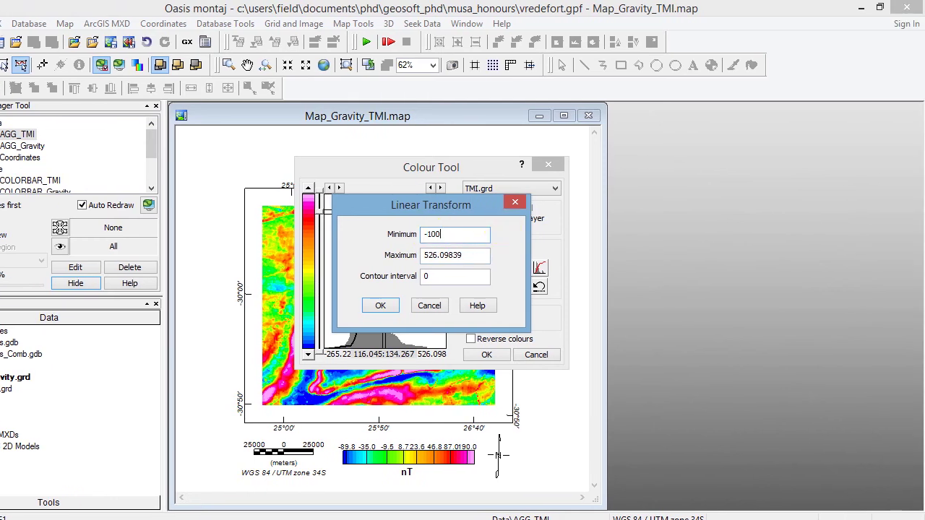
key("Tab")
type("1")
key("Tab")
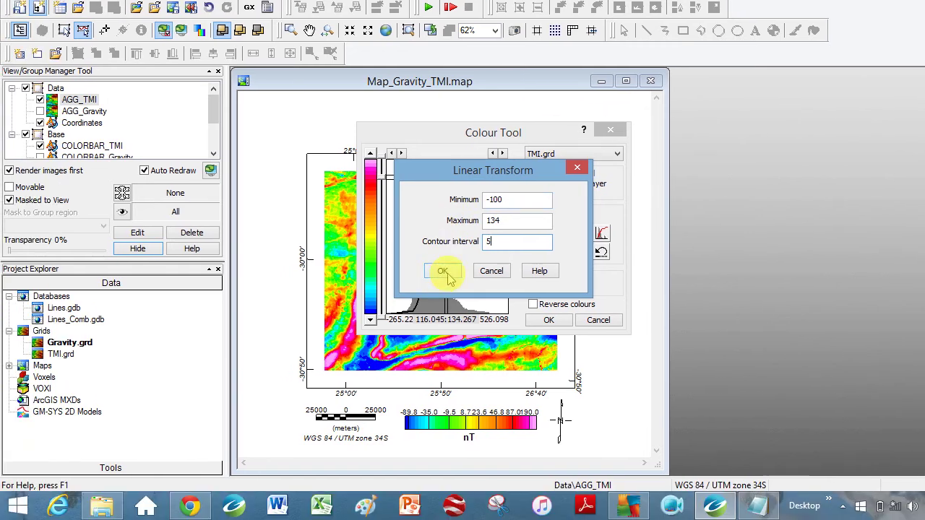
left_click(383, 307)
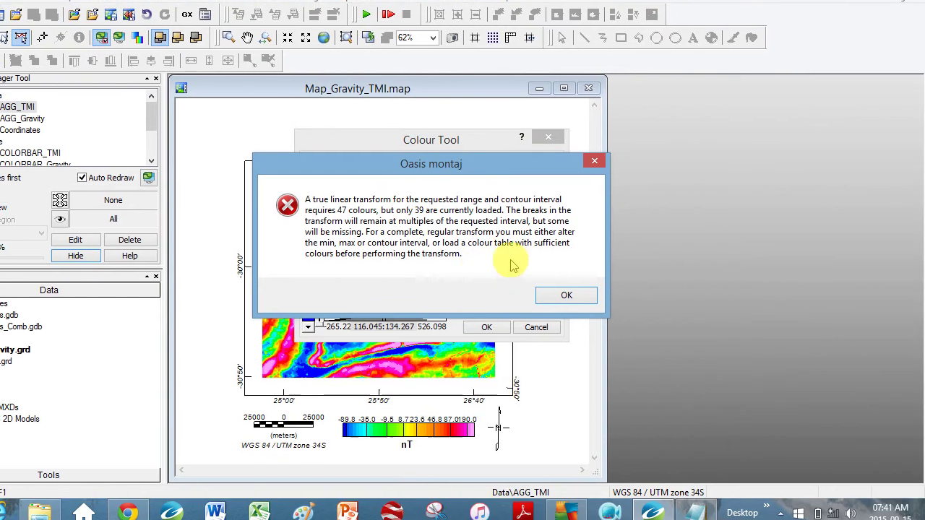
left_click(560, 289)
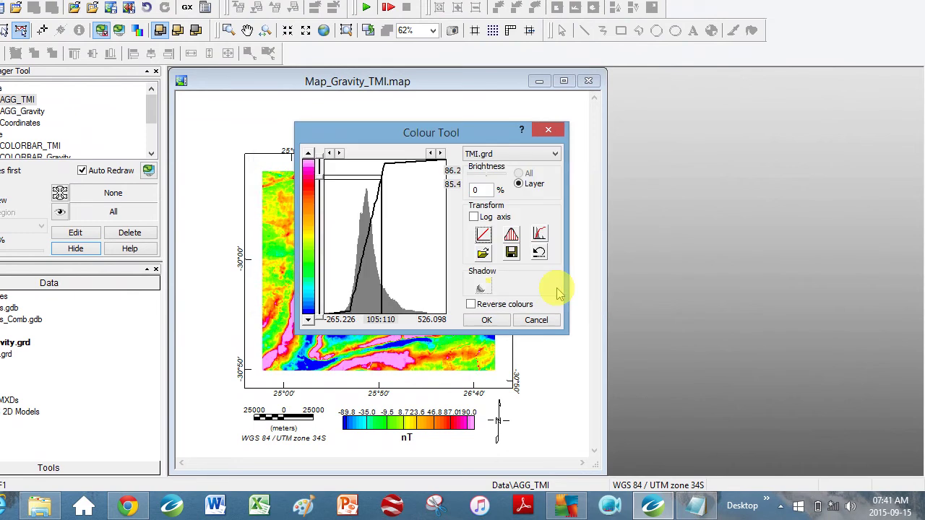
key("super+c")
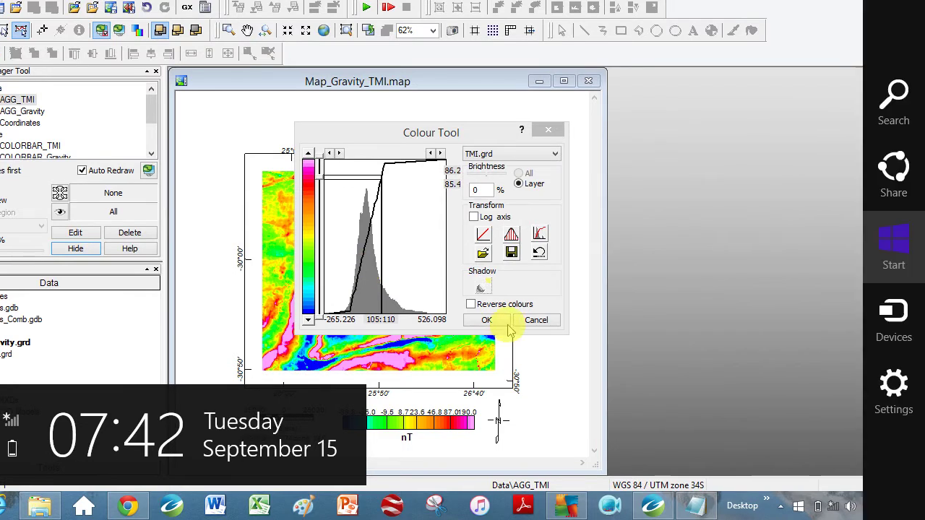
Accept the adjusted TMI.grd colour distribution and apply it to the map and its nT colour bar.
left_click(486, 320)
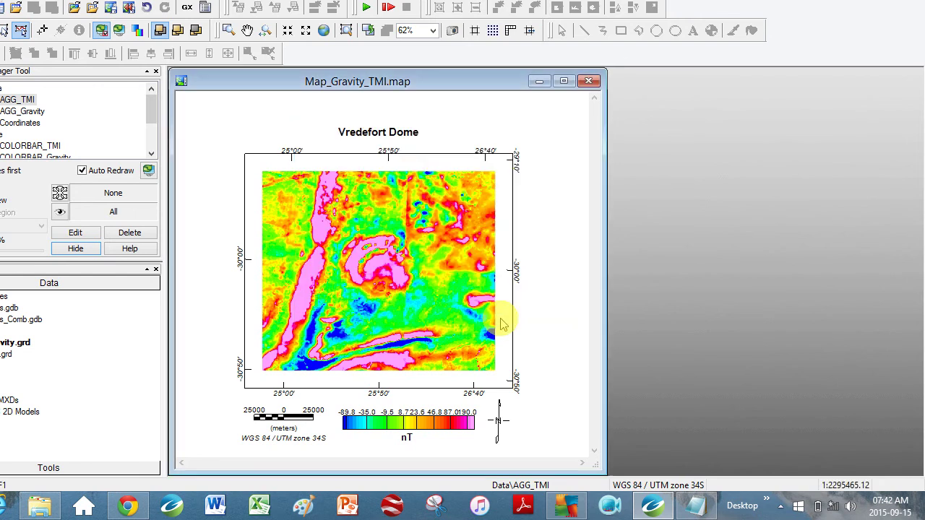
left_click(504, 325)
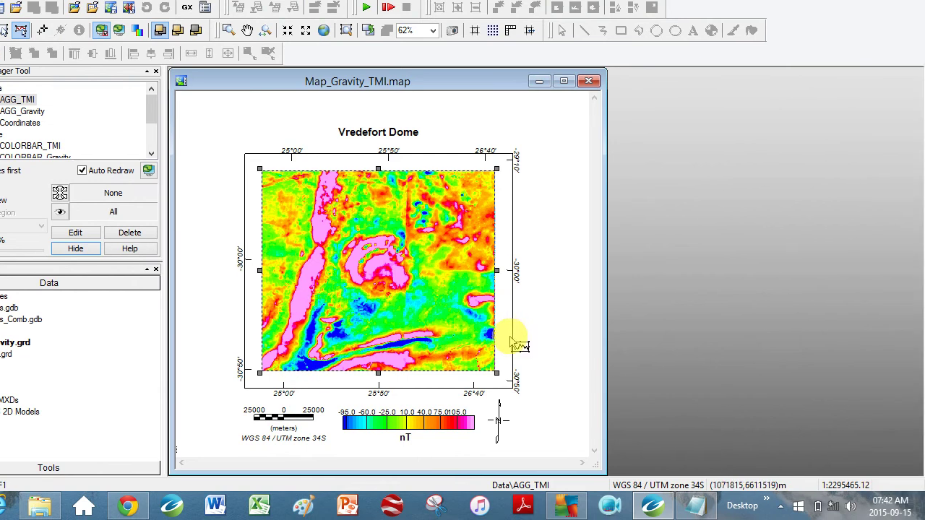
left_click(468, 316)
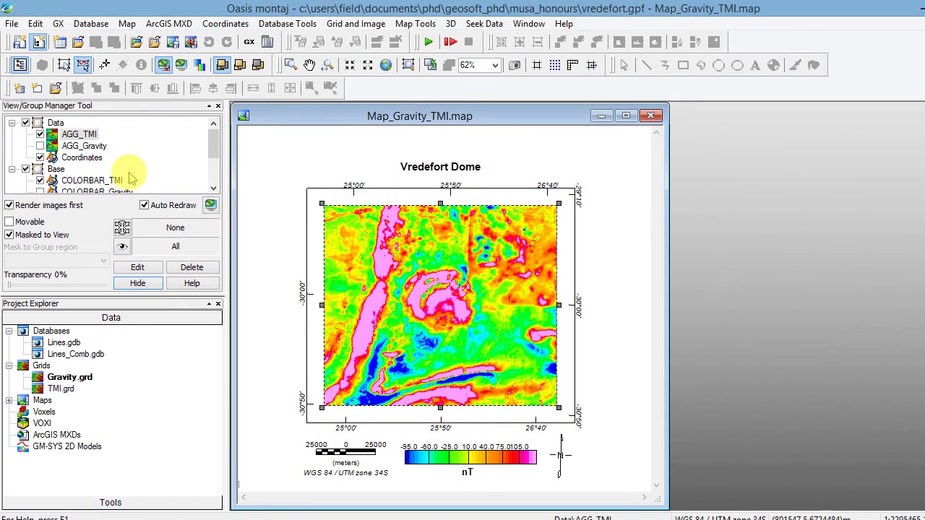
Apply a linear colour distribution to TMI.grd with minimum 80, maximum 260 and a contour interval of 5.
double_click(87, 135)
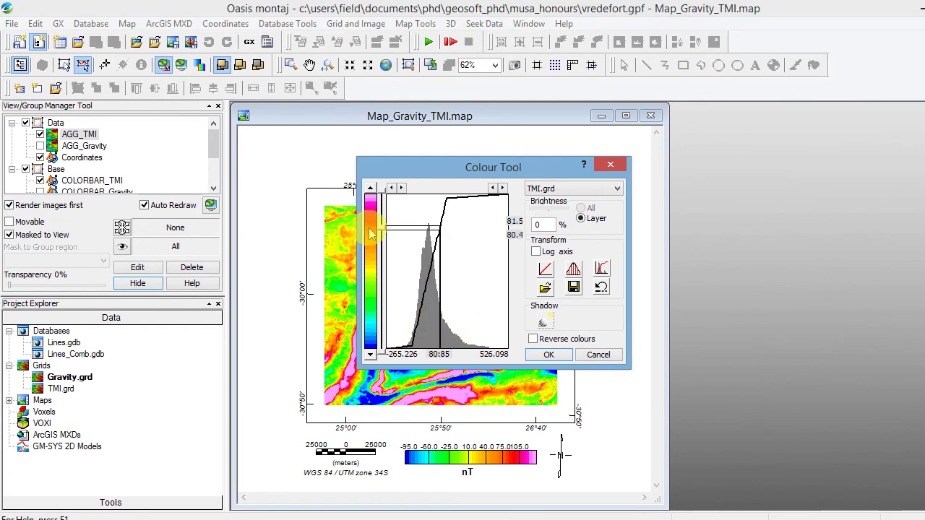
left_click_drag(370, 233, 369, 180)
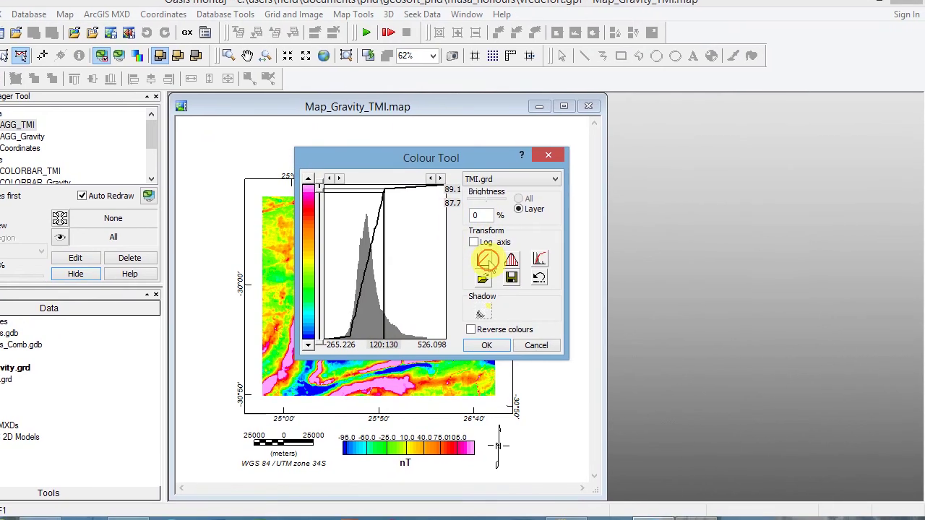
left_click(484, 261)
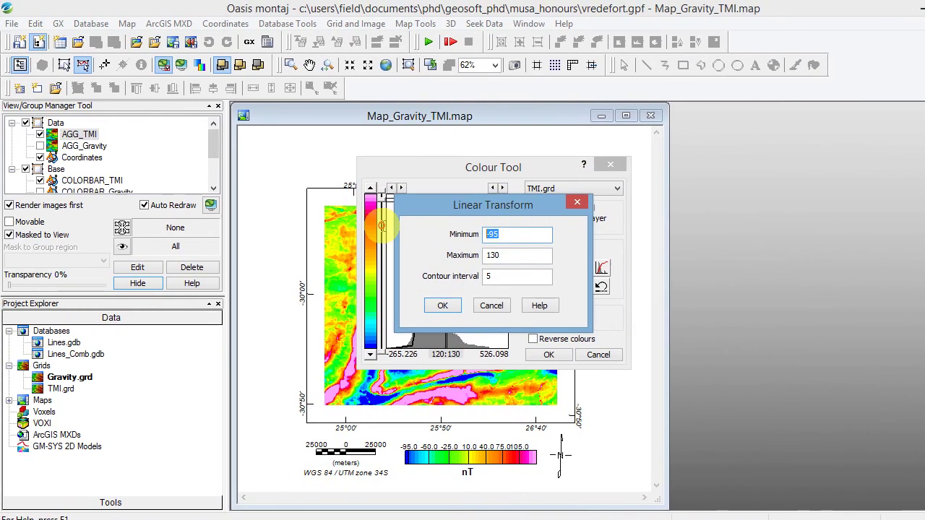
type("80")
key("Tab")
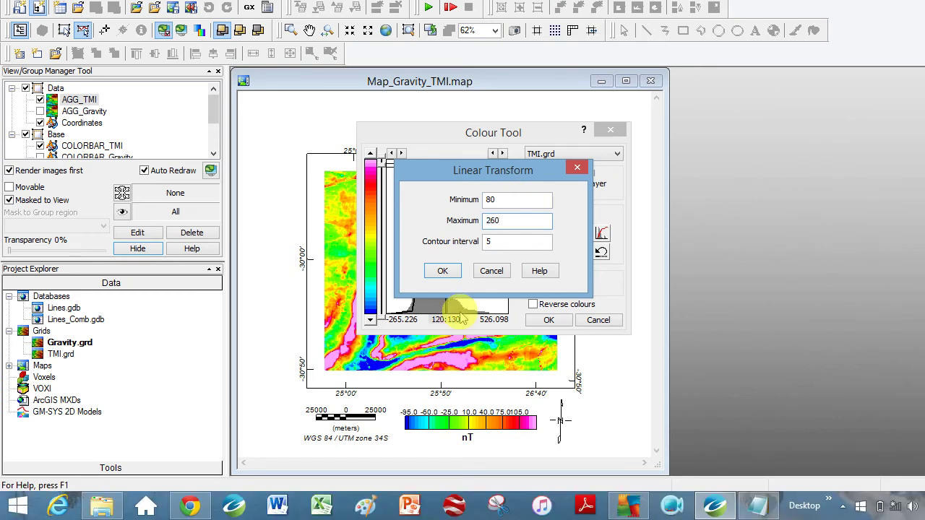
left_click(446, 275)
left_click(549, 320)
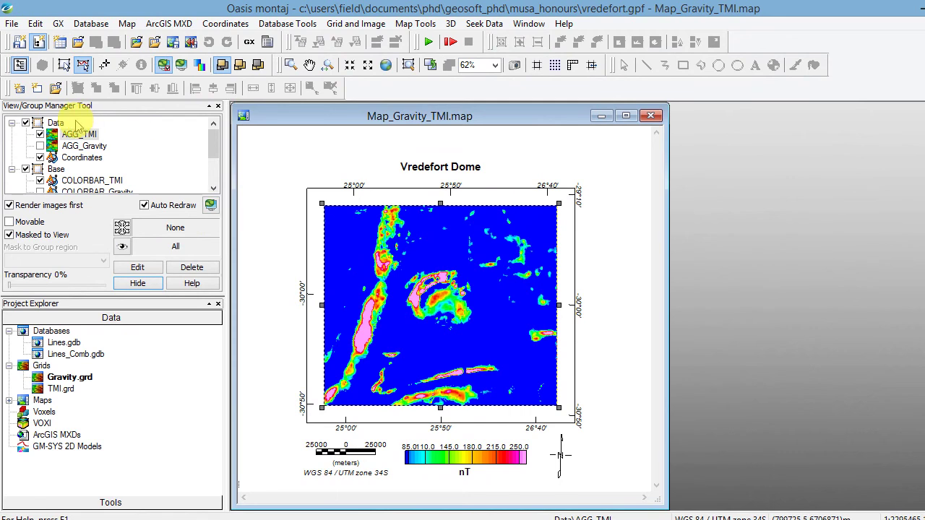
Reapply the linear colour distribution to TMI.grd with minimum -100, maximum 255 and a contour interval of 5.
double_click(79, 134)
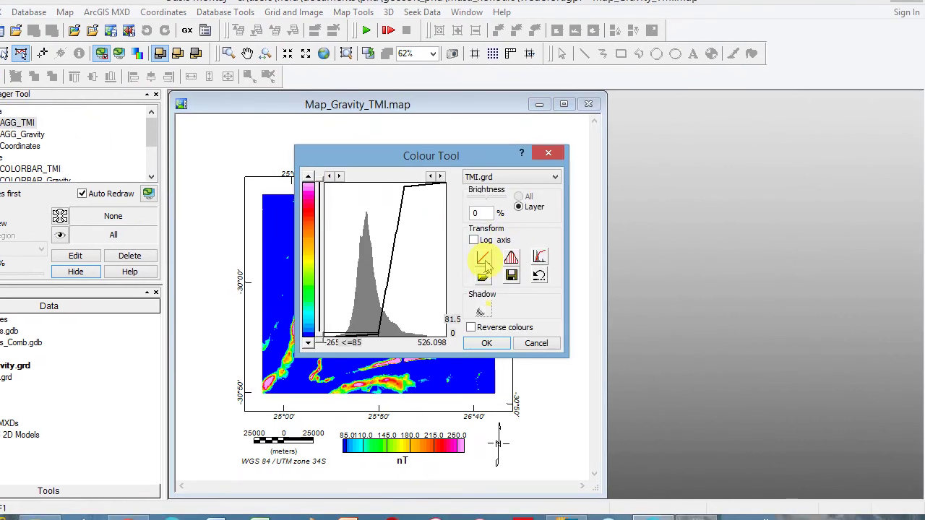
left_click(490, 264)
type("-1")
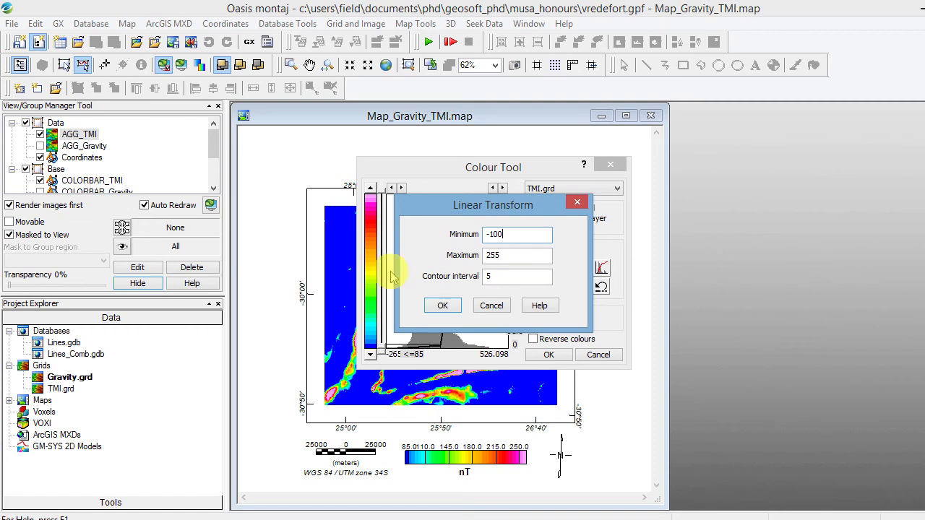
type("00")
left_click(441, 305)
left_click(639, 323)
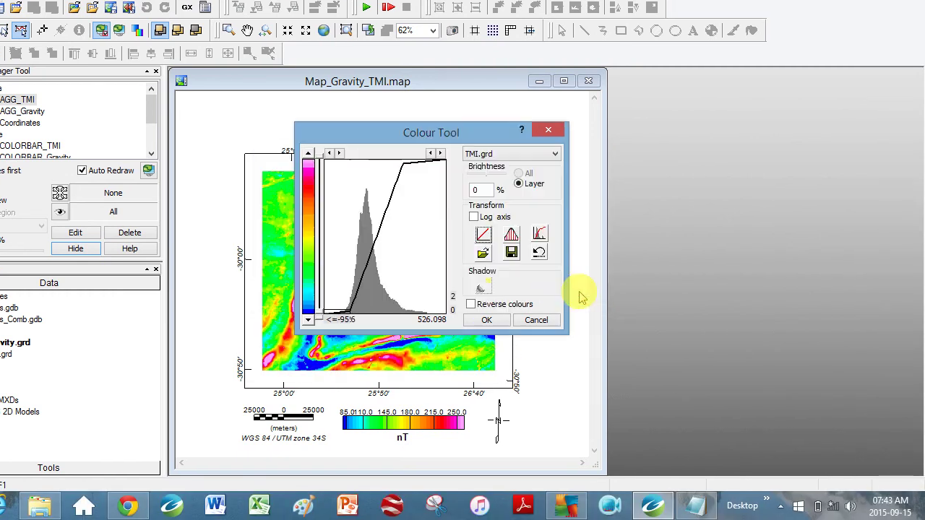
left_click(486, 320)
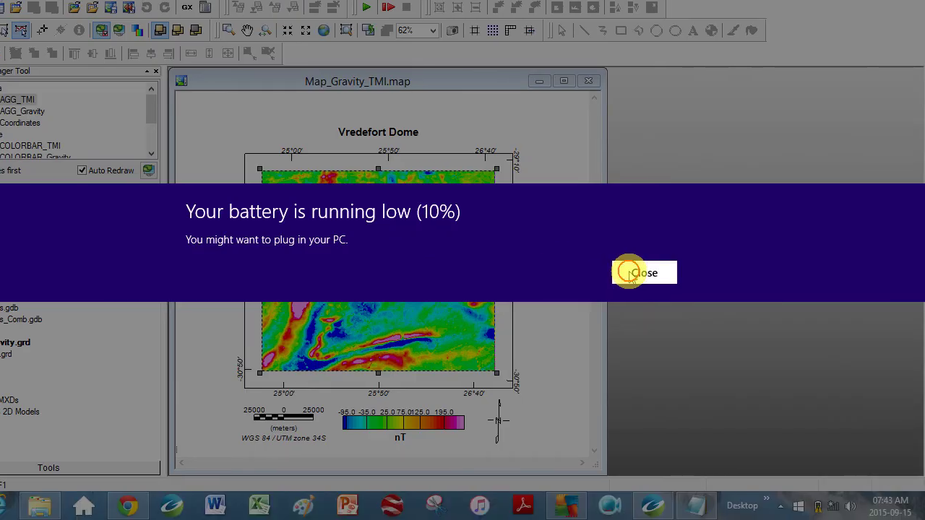
left_click(695, 295)
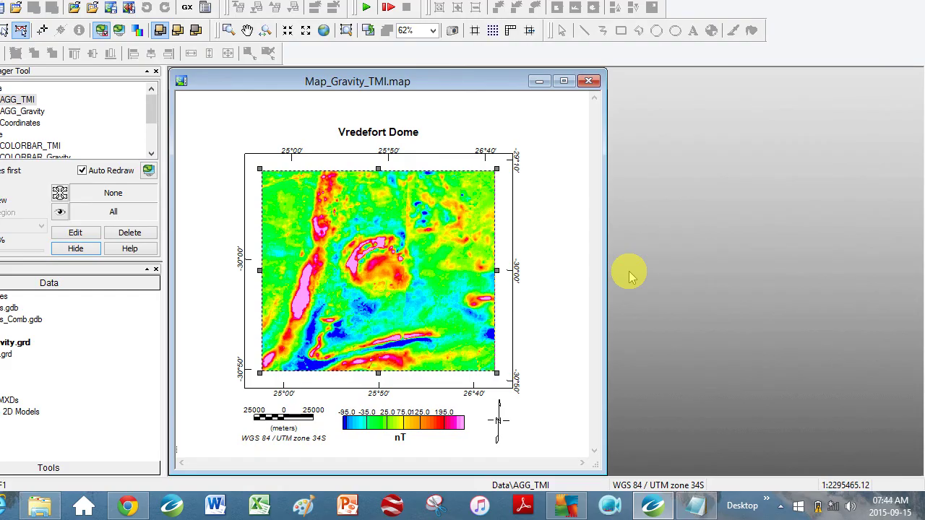
Hide the AGG_TMI layer and COLORBAR_TMI group, and show AGG_Gravity with COLORBAR_Gravity instead.
key("super+c")
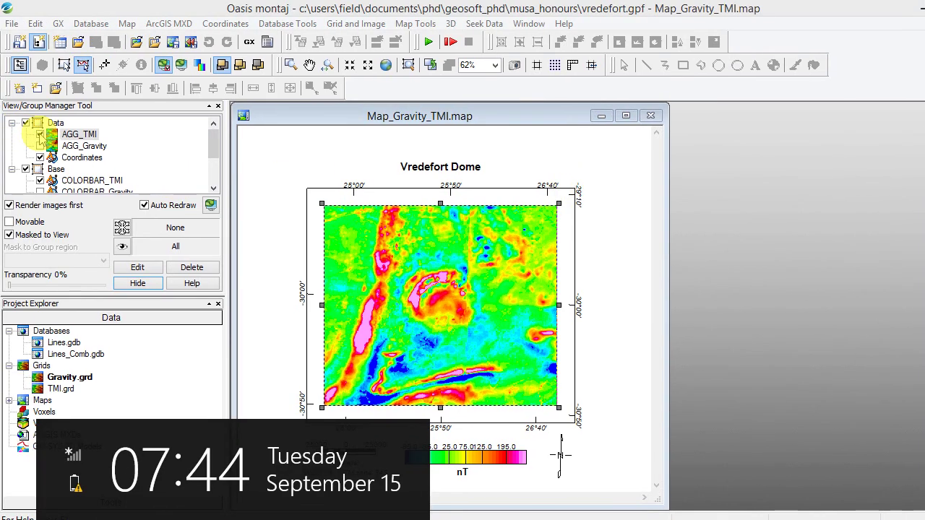
left_click(40, 134)
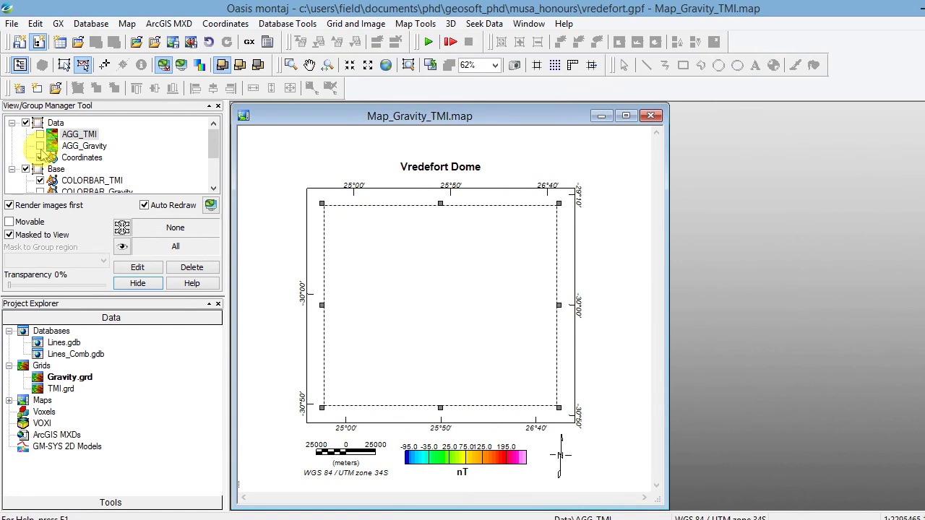
left_click(39, 146)
left_click(40, 181)
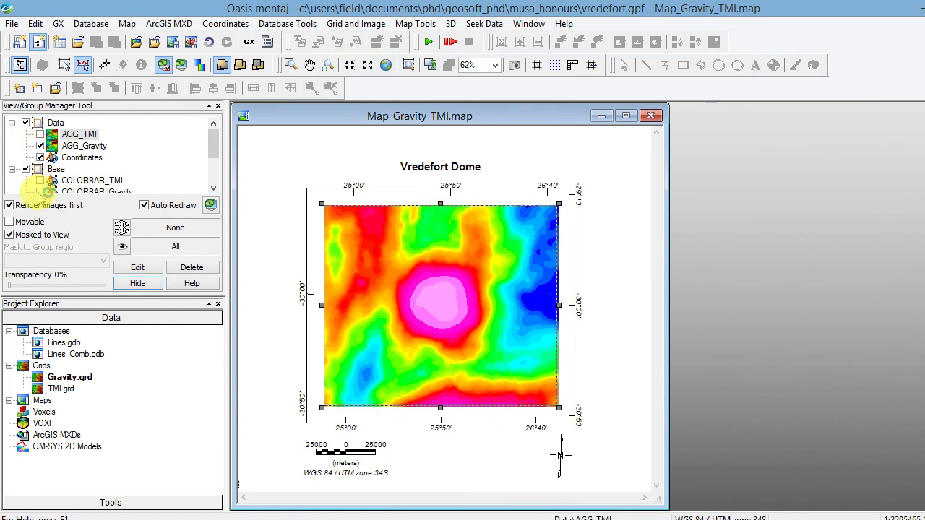
left_click(40, 191)
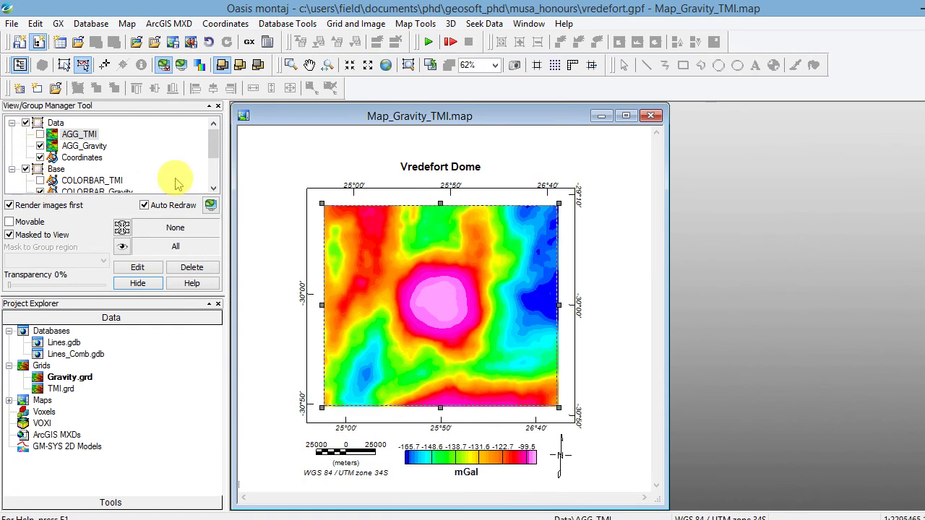
Examine the value ranges and percentiles of the upper Gravity.grd colours against the histogram in the Colour Tool.
double_click(82, 147)
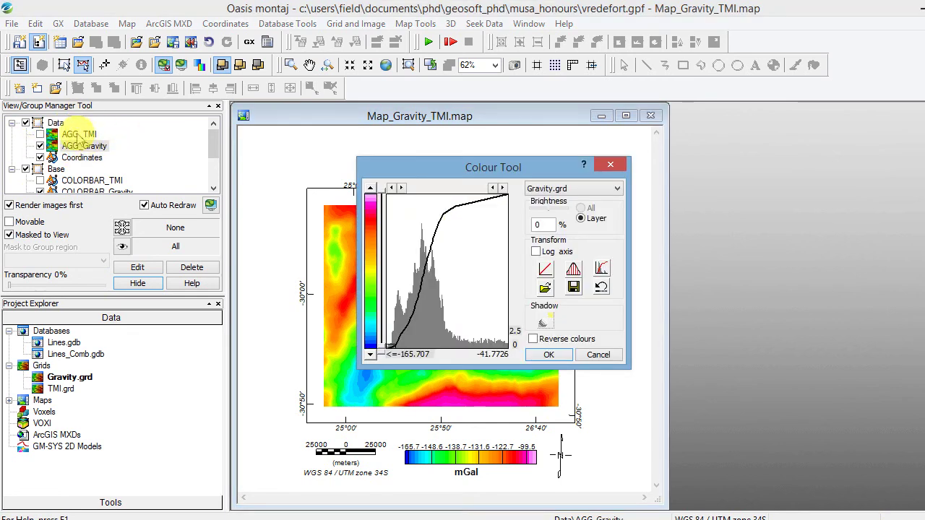
left_click(369, 200)
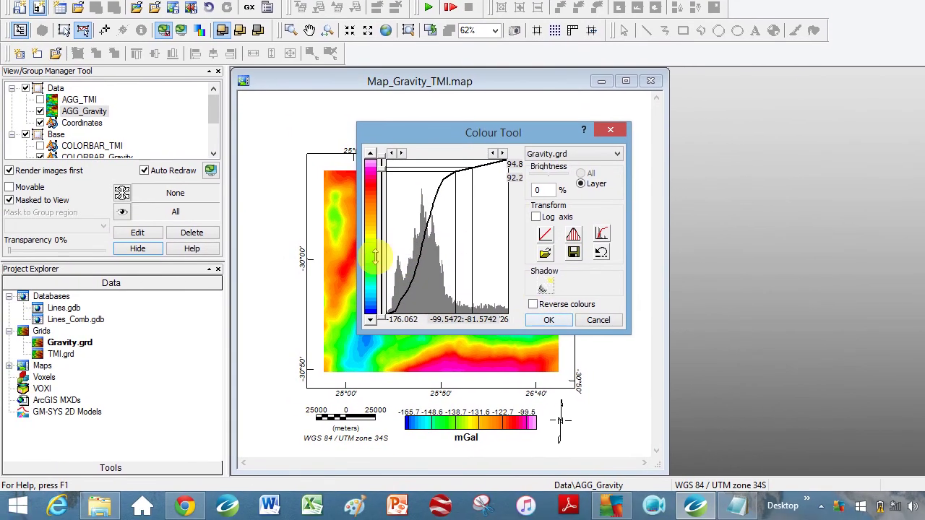
left_click_drag(370, 239, 355, 194)
left_click_drag(424, 248, 501, 192)
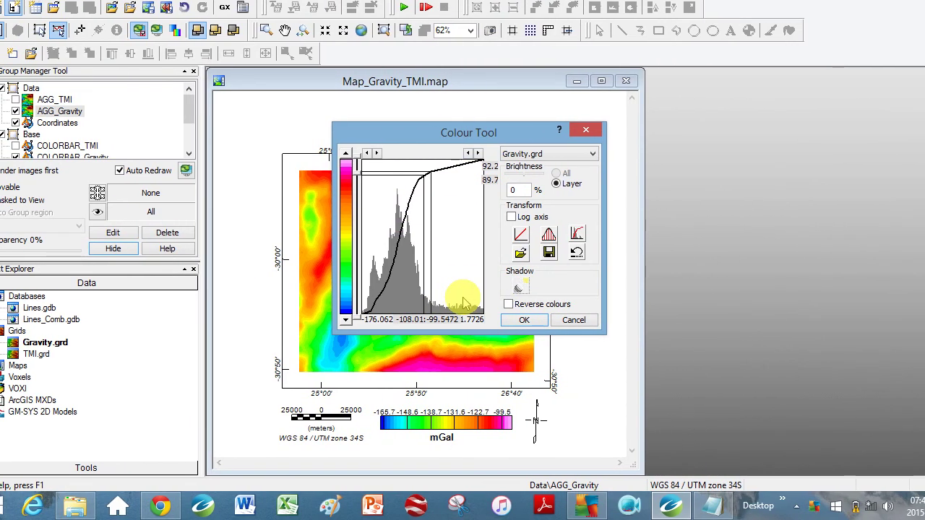
left_click_drag(348, 183, 348, 173)
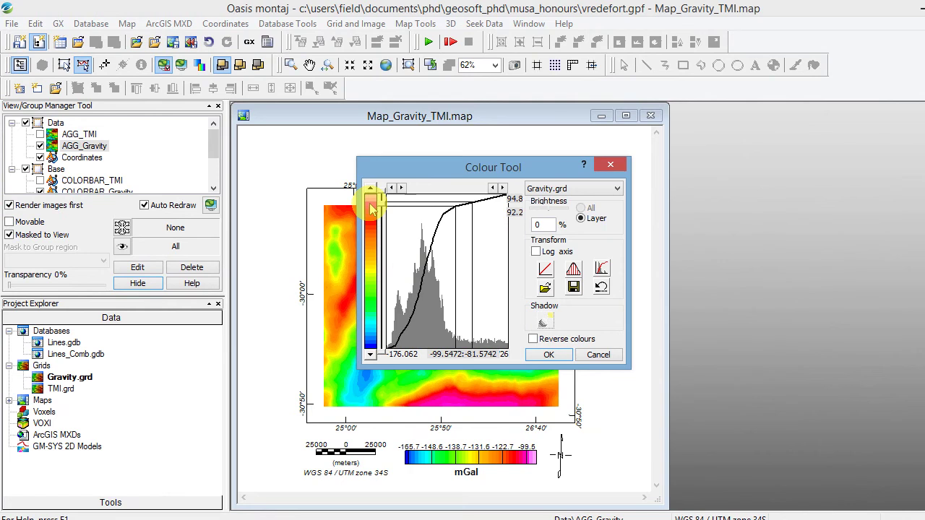
mouse_move(371, 210)
left_mouse_down()
mouse_move(373, 353)
mouse_move(369, 211)
left_mouse_up()
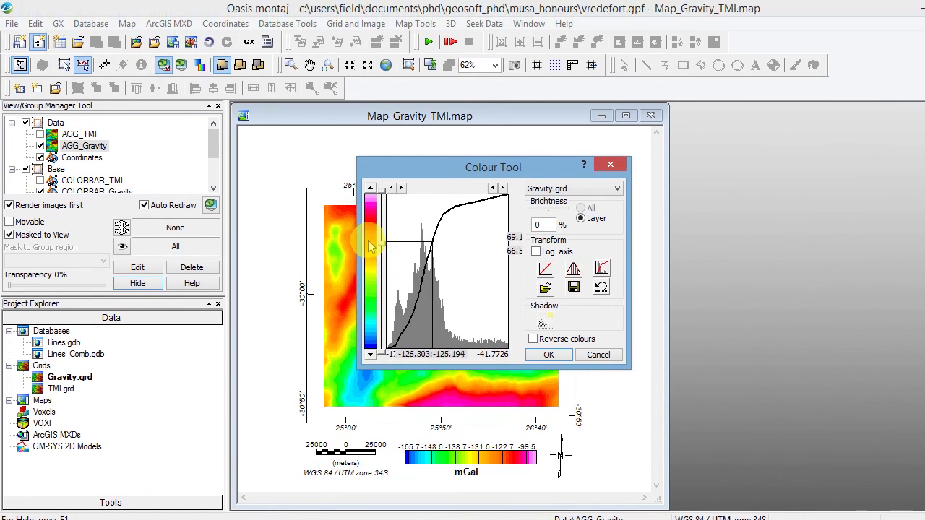
left_click_drag(370, 246, 371, 218)
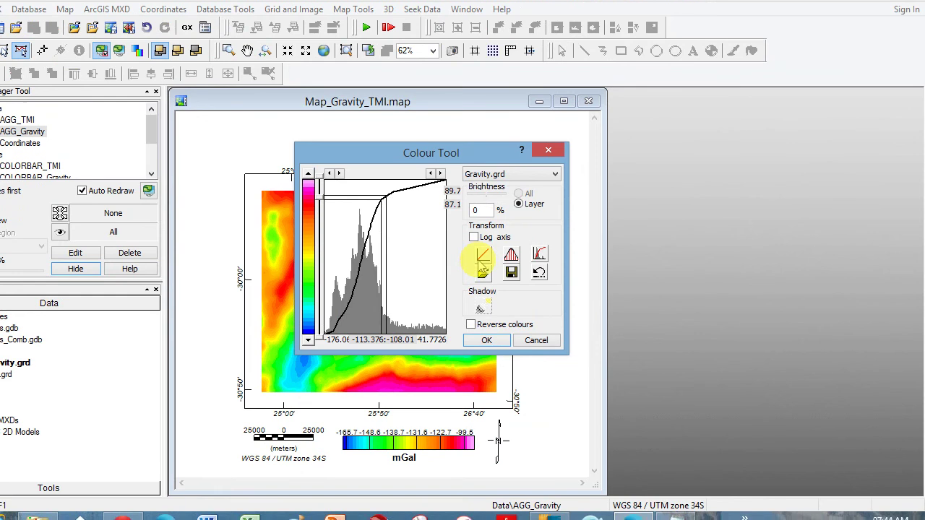
Try a linear colour distribution on Gravity.grd with minimum -160, maximum -108 and contour interval 5, and revert to the original colours.
left_click(545, 269)
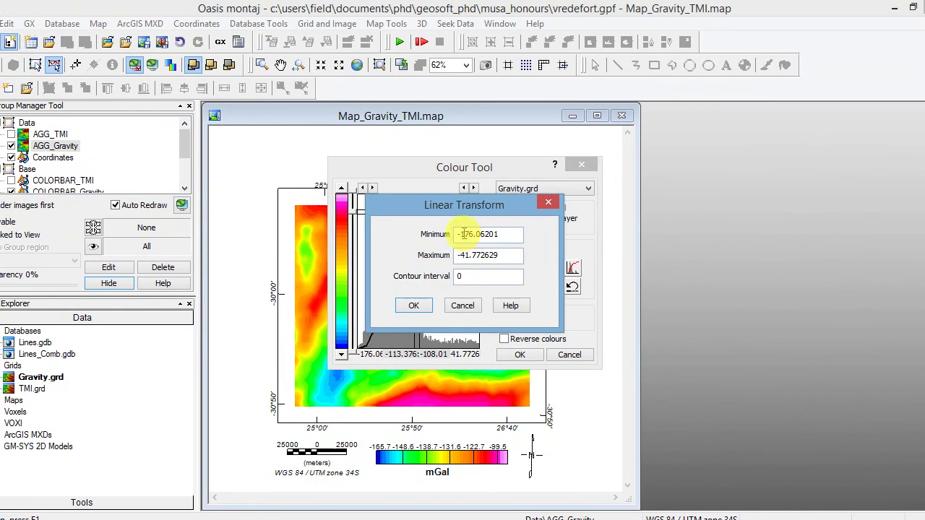
double_click(477, 233)
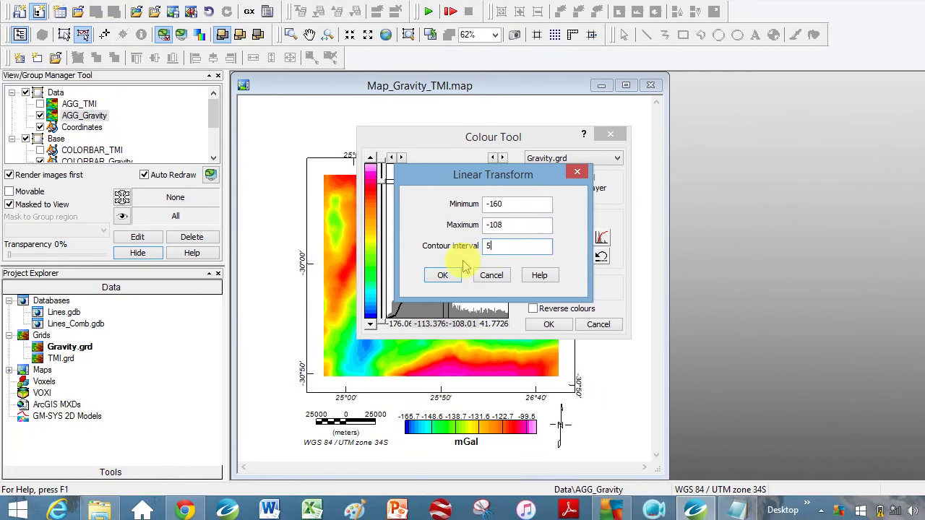
left_click(380, 306)
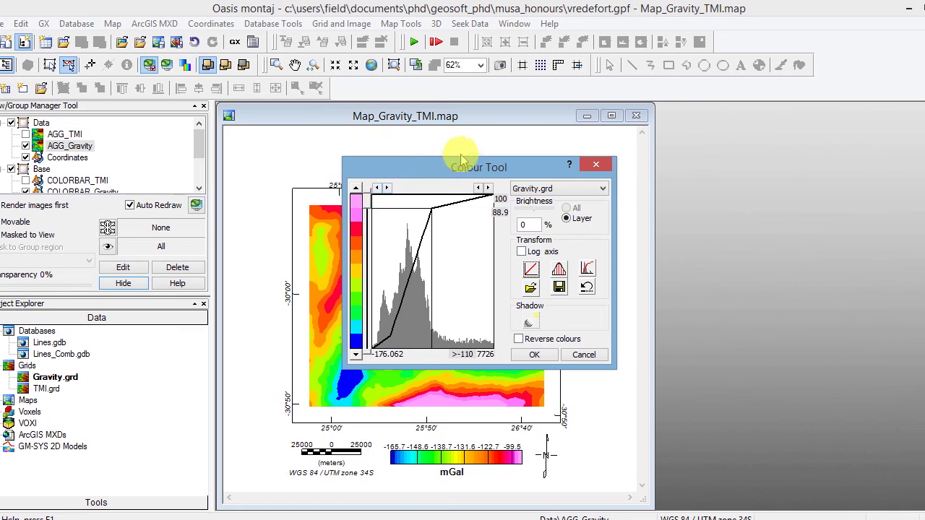
left_click_drag(463, 165, 735, 175)
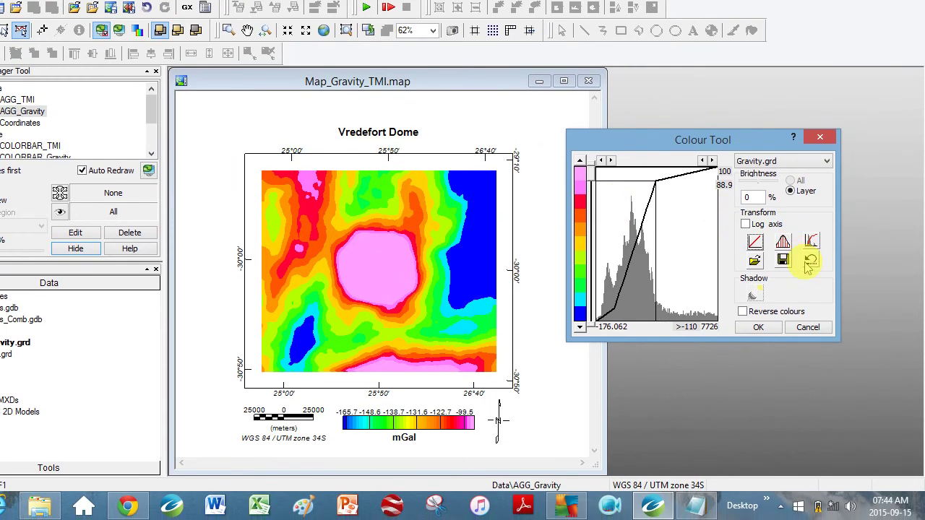
left_click(809, 262)
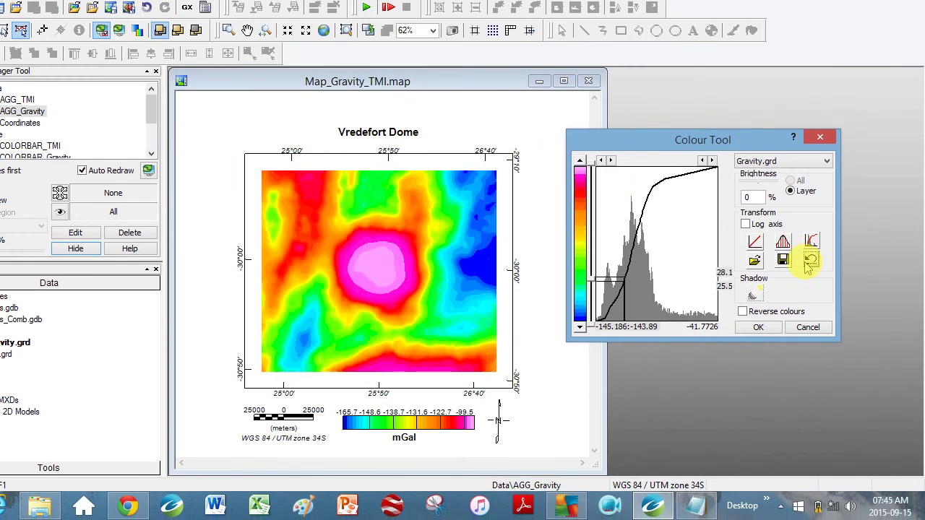
Look over the available Geophysics colour ramps for Gravity.grd without choosing a different one.
left_click(755, 262)
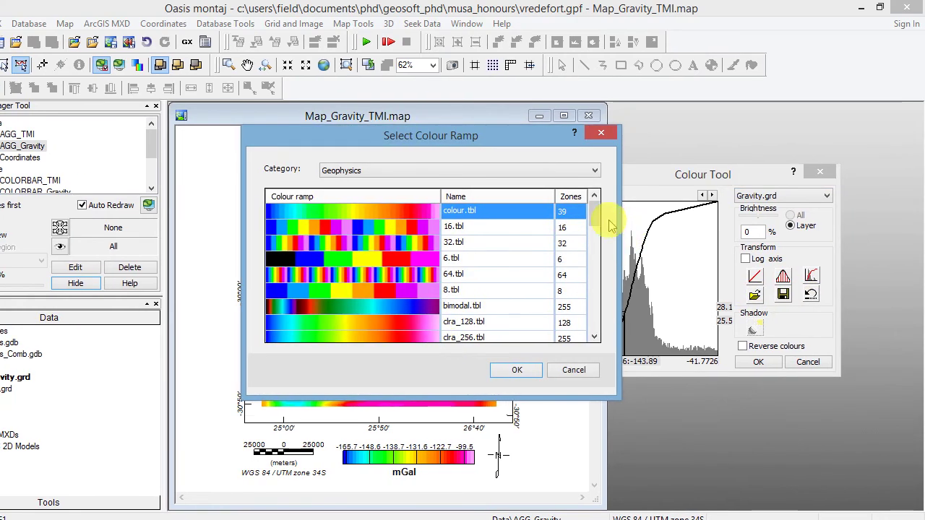
left_click(604, 131)
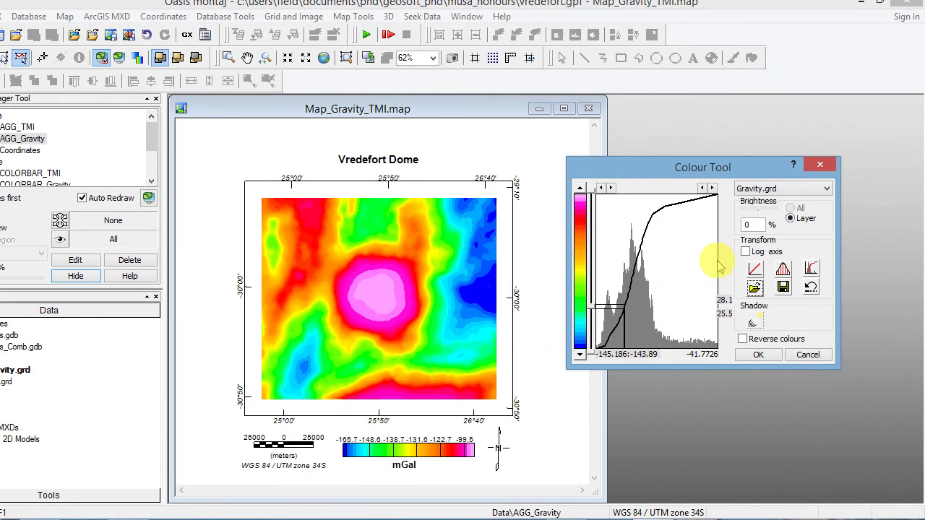
Try a linear colour distribution on Gravity.grd with minimum -170, maximum -40 and contour interval 5, and restore the original colours.
left_click(753, 263)
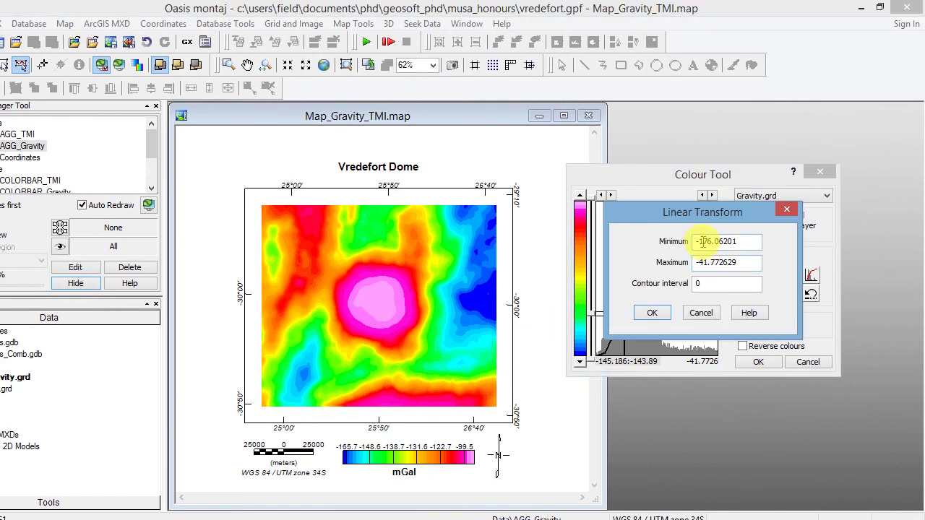
double_click(701, 242)
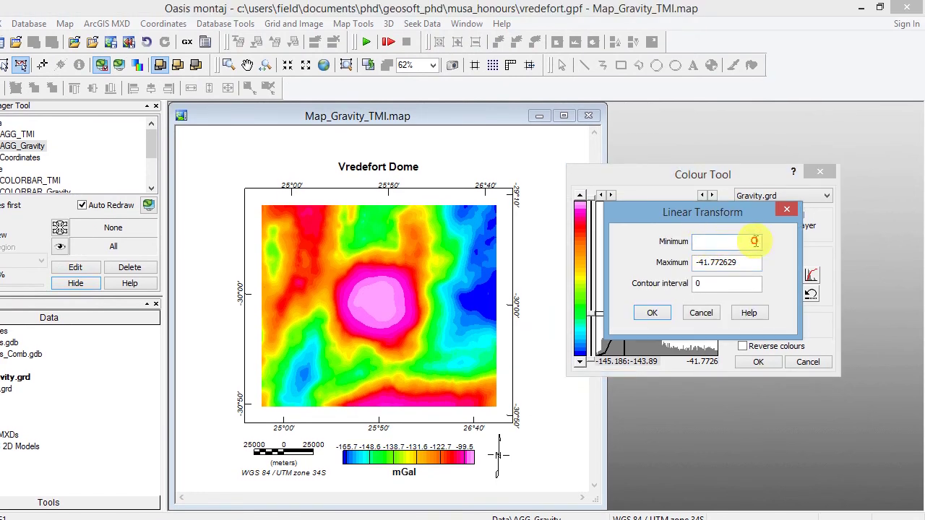
type("-170")
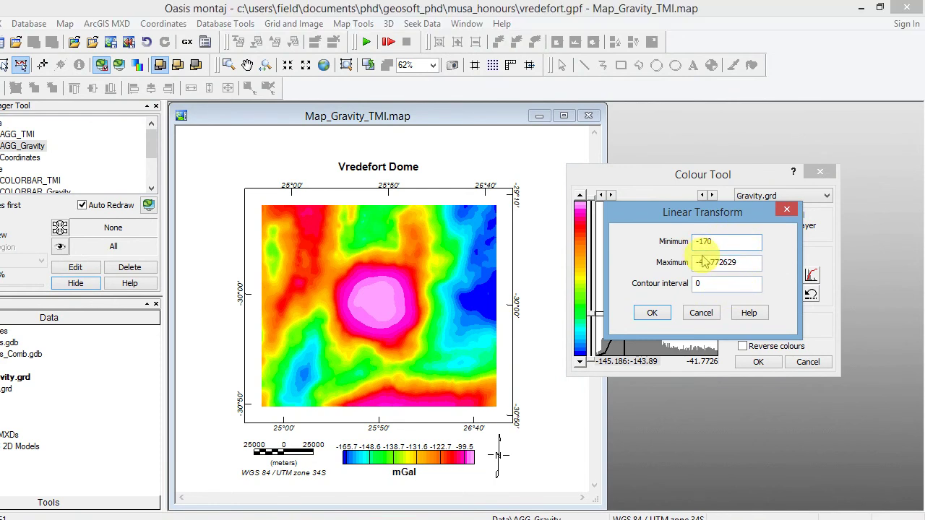
double_click(705, 262)
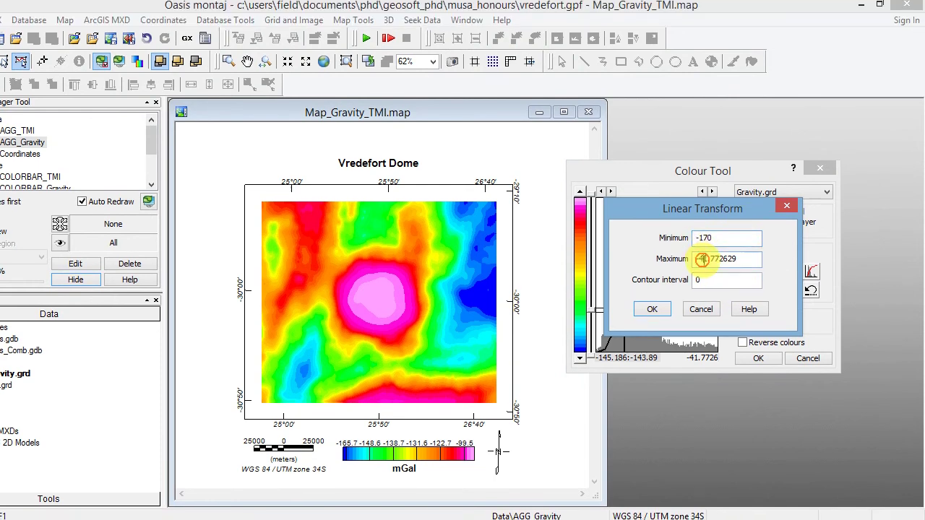
type("-40")
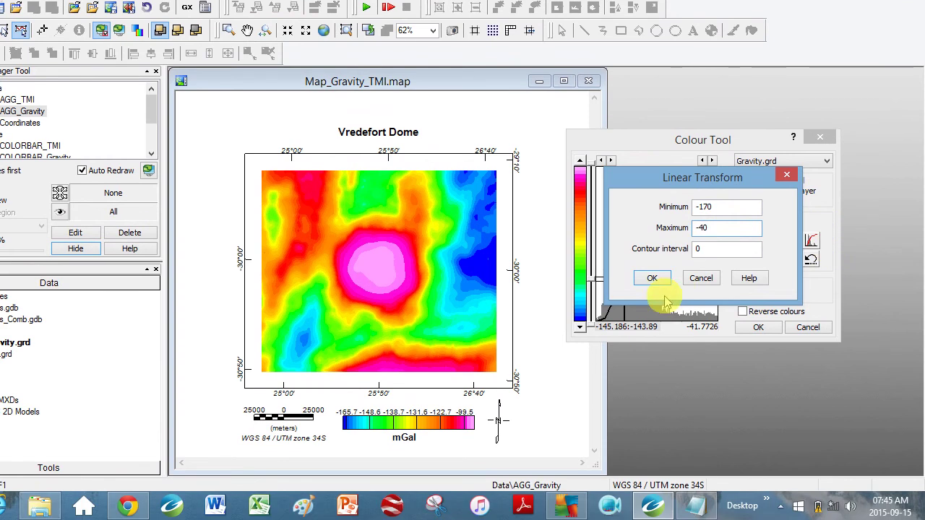
double_click(698, 283)
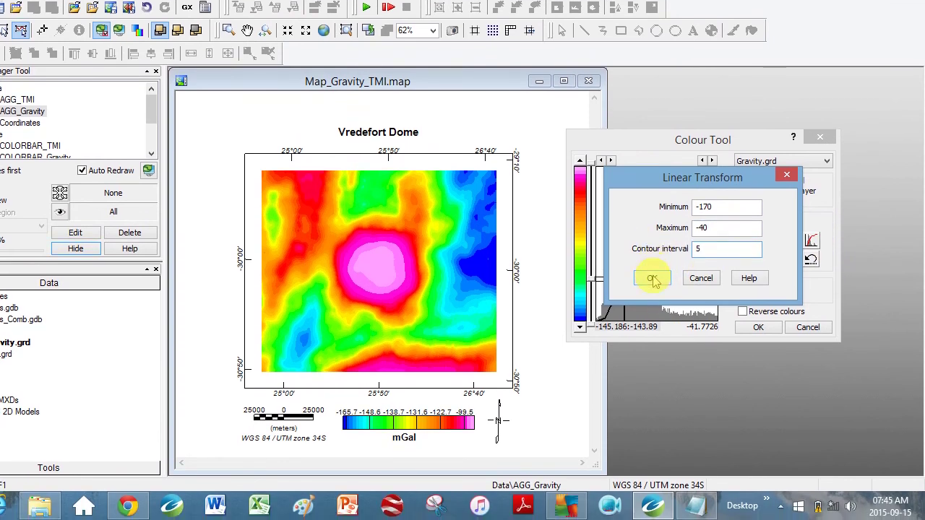
left_click(653, 281)
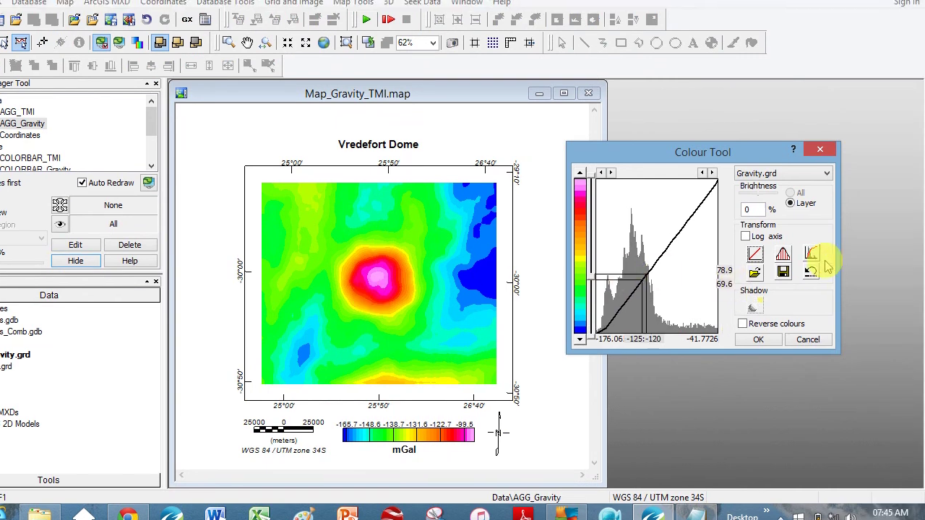
left_click(874, 260)
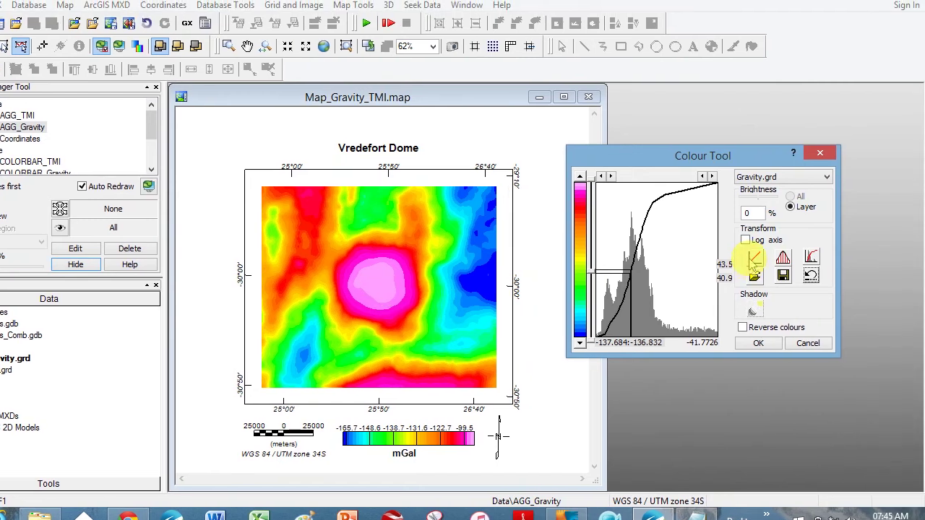
Apply a linear colour transform to Gravity.grd with minimum -170, maximum -40 and contour interval 5, and accept the colour changes.
left_click(780, 241)
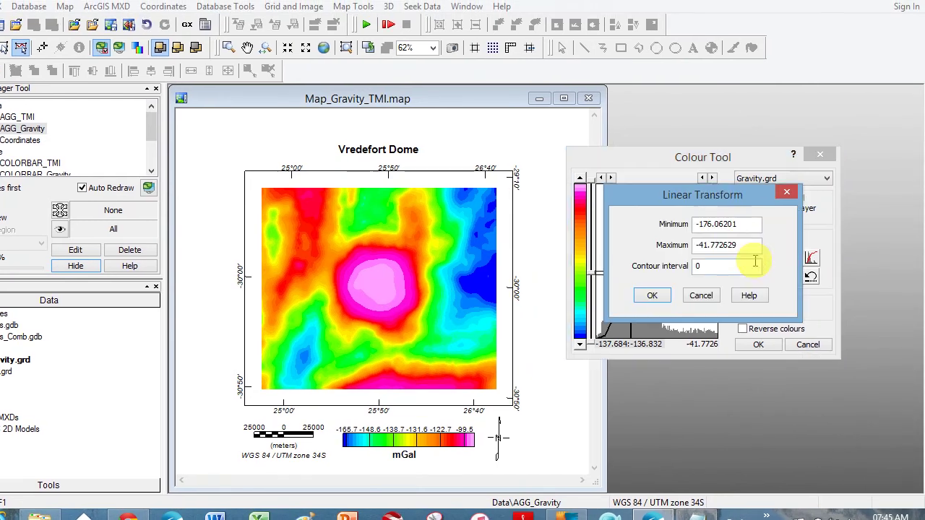
double_click(706, 243)
type("-170")
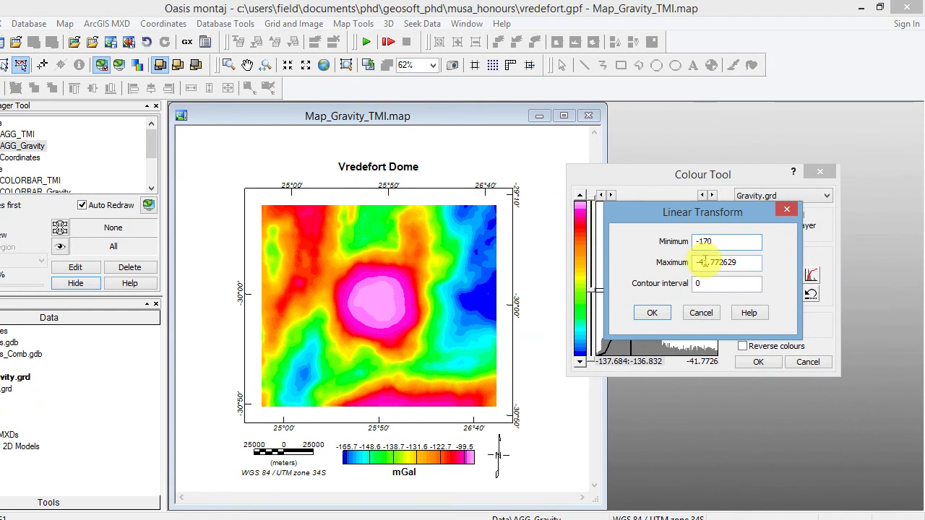
double_click(701, 261)
type("-40")
key("Tab")
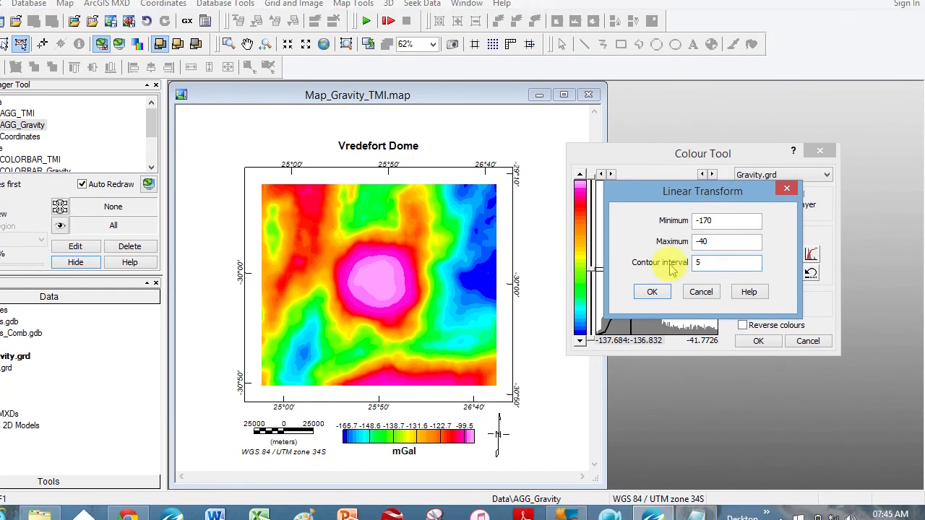
left_click(652, 312)
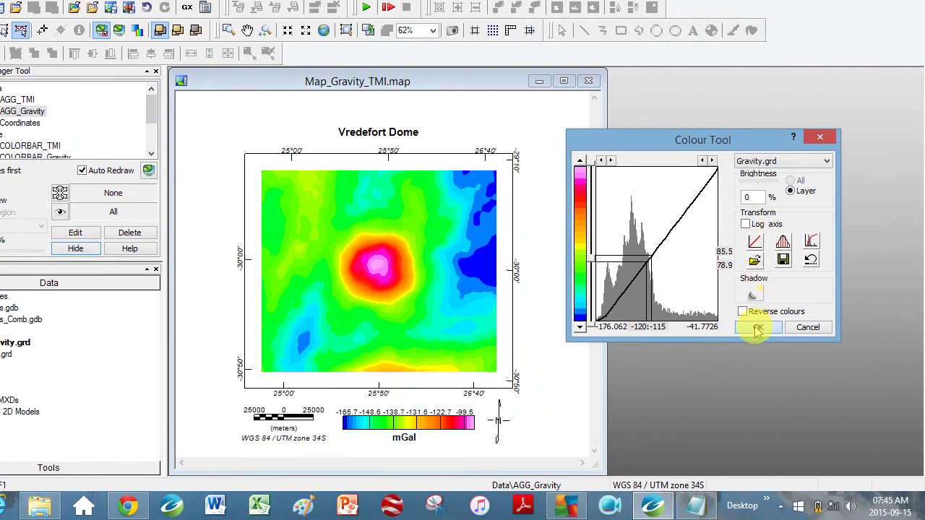
left_click(757, 329)
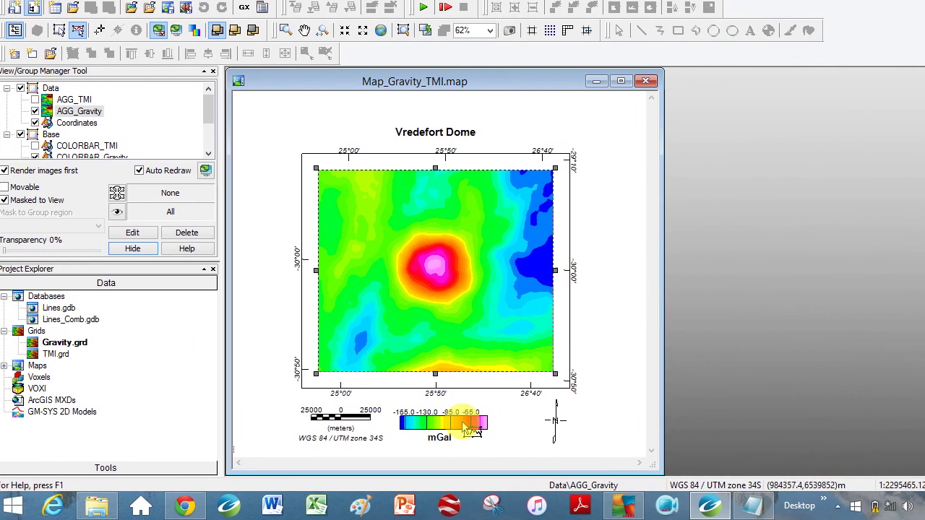
Shift the gravity colour bar below the map slightly toward the north arrow.
left_click(466, 428)
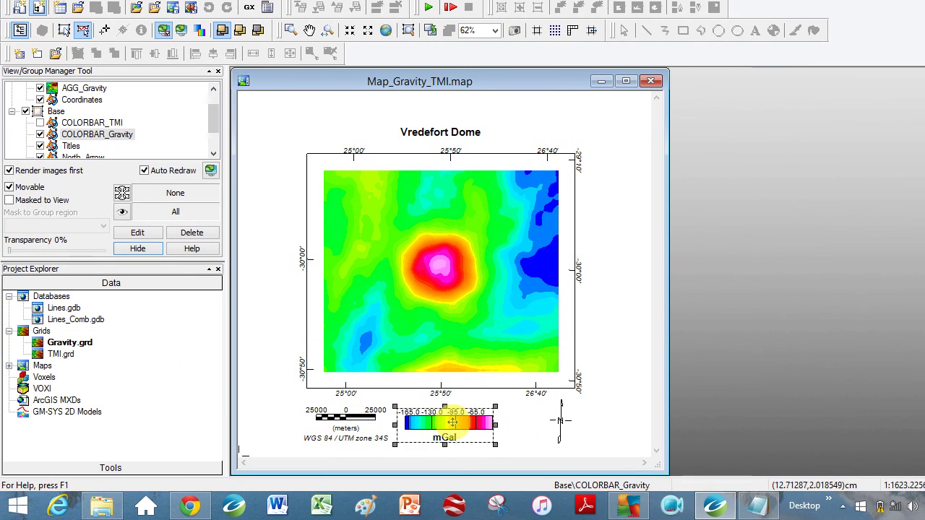
mouse_move(451, 423)
left_mouse_down()
mouse_move(475, 426)
mouse_move(458, 424)
mouse_move(465, 428)
left_mouse_up()
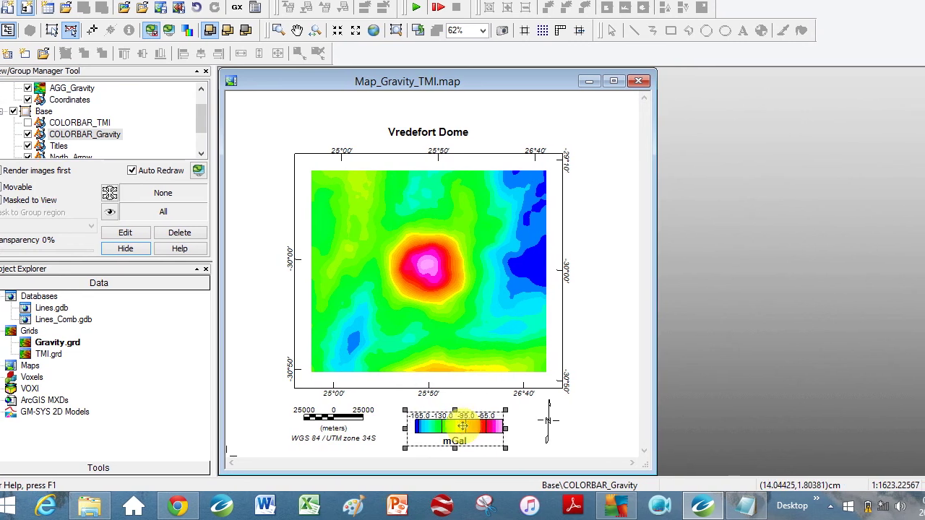
right_click(463, 427)
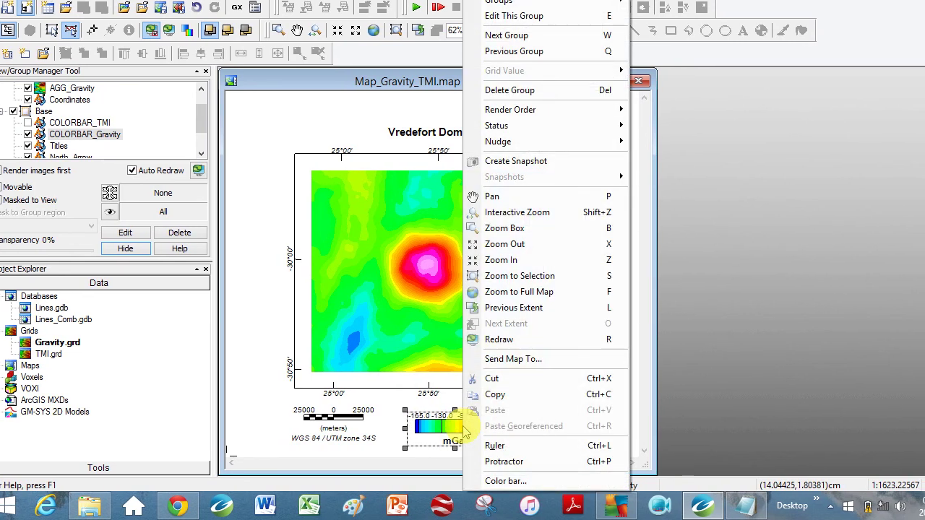
left_click(449, 426)
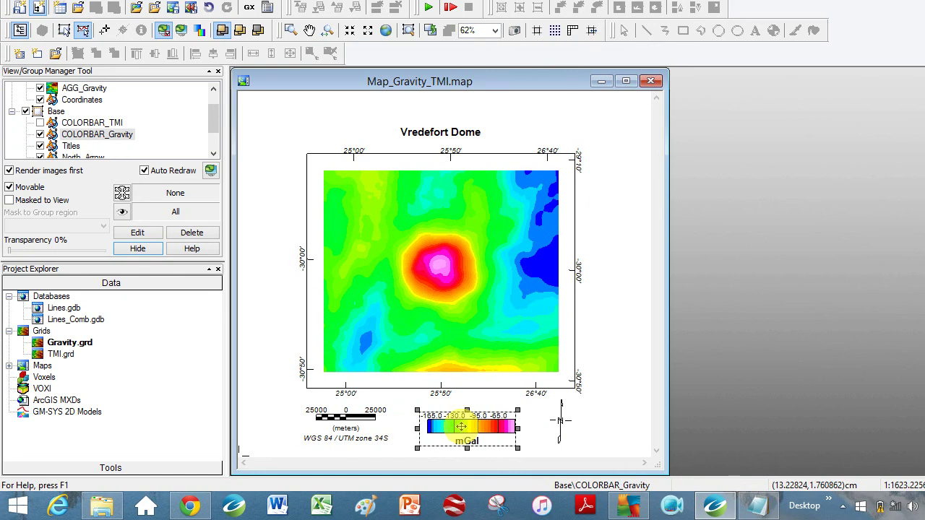
Set the gravity colour bar's labels to 0 decimals and 4 mm text size, and move the bar slightly toward the north arrow.
right_click(461, 426)
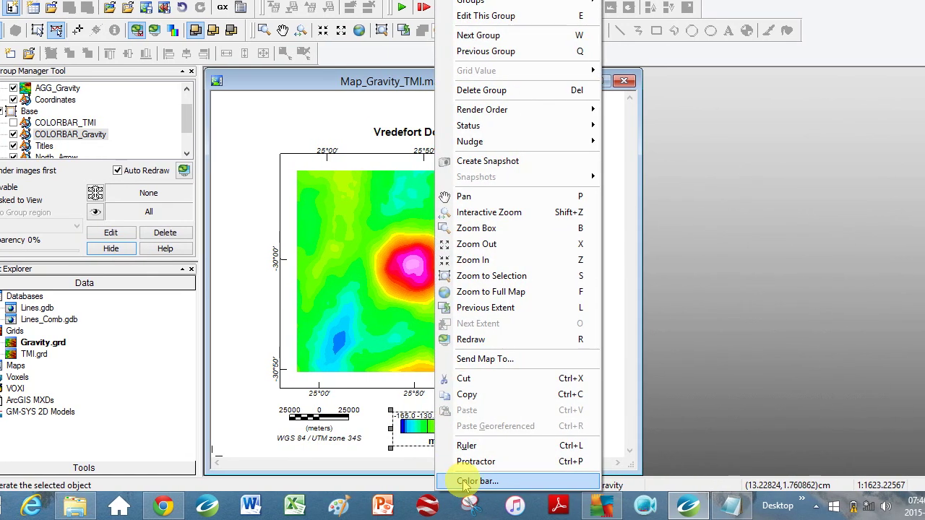
left_click(463, 483)
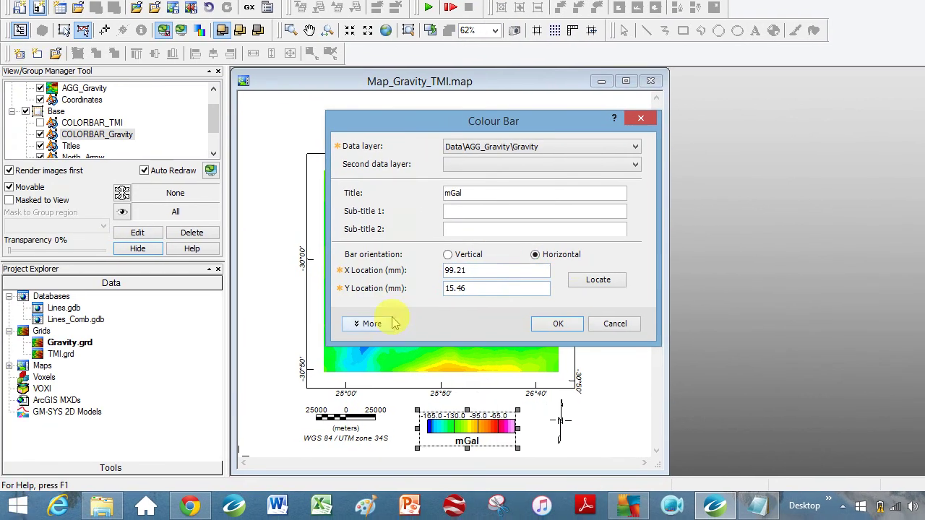
left_click(354, 325)
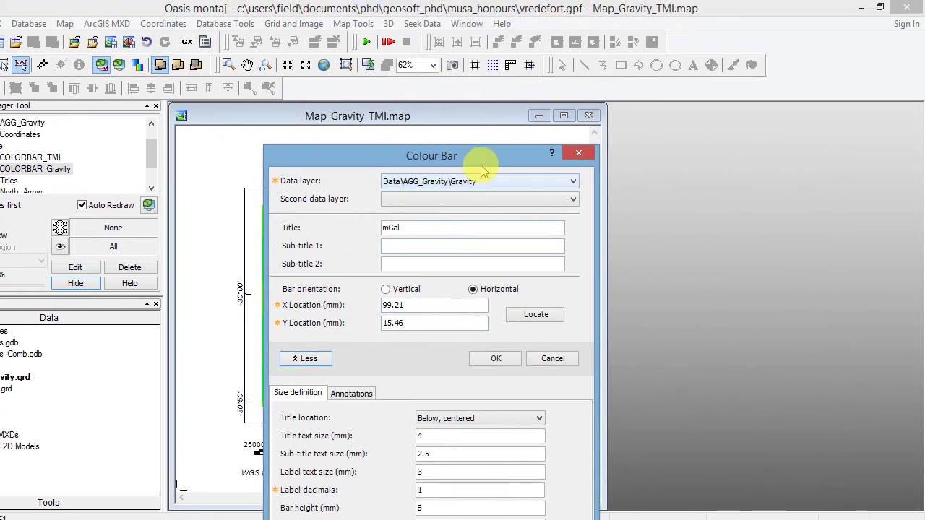
left_click_drag(546, 121, 692, 73)
left_click_drag(631, 108, 760, 48)
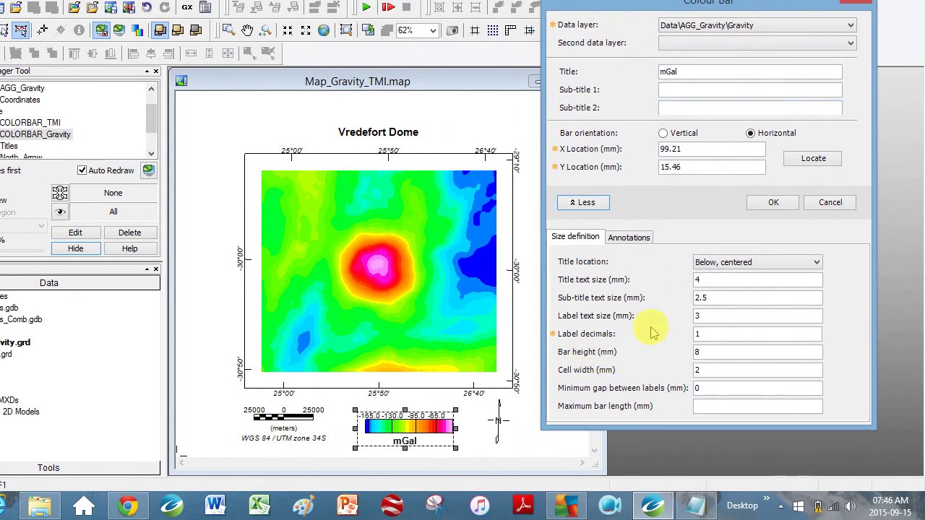
double_click(712, 333)
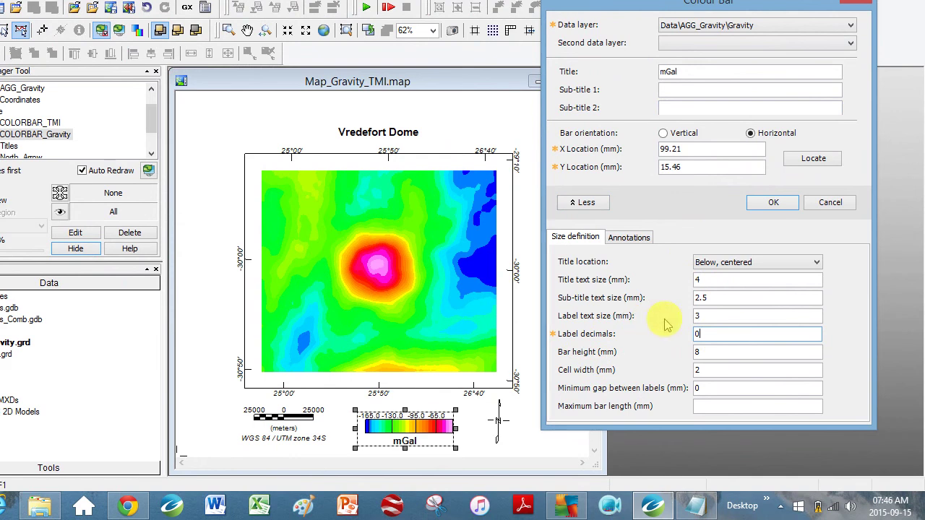
left_click_drag(712, 316, 650, 317)
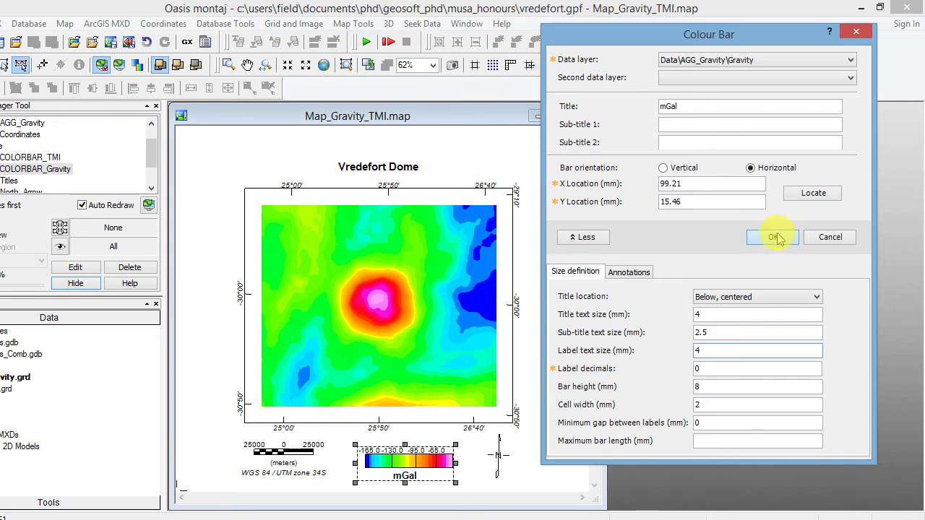
left_click(775, 237)
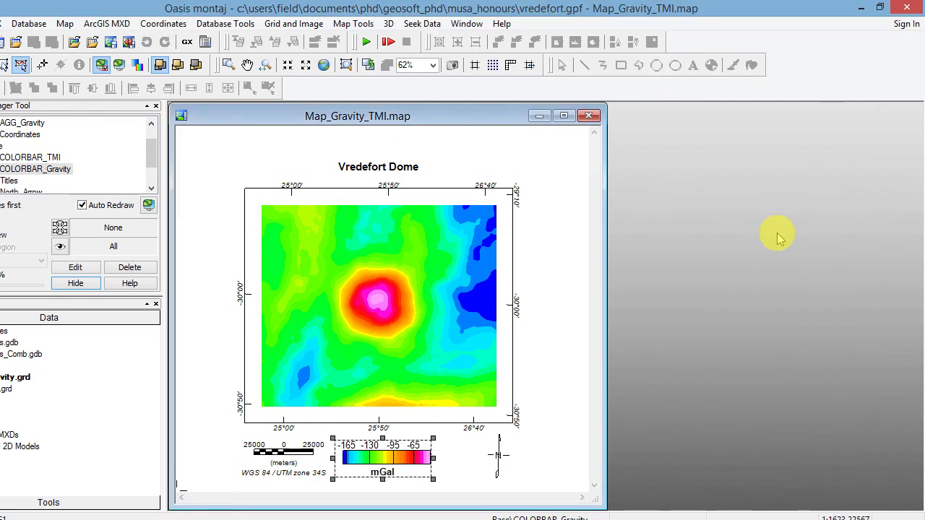
key("super+c")
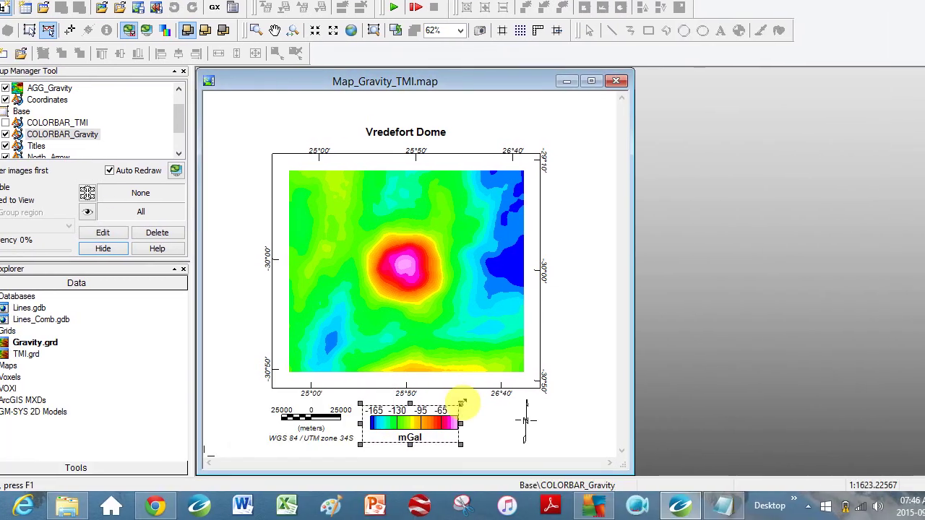
left_click_drag(465, 414, 480, 417)
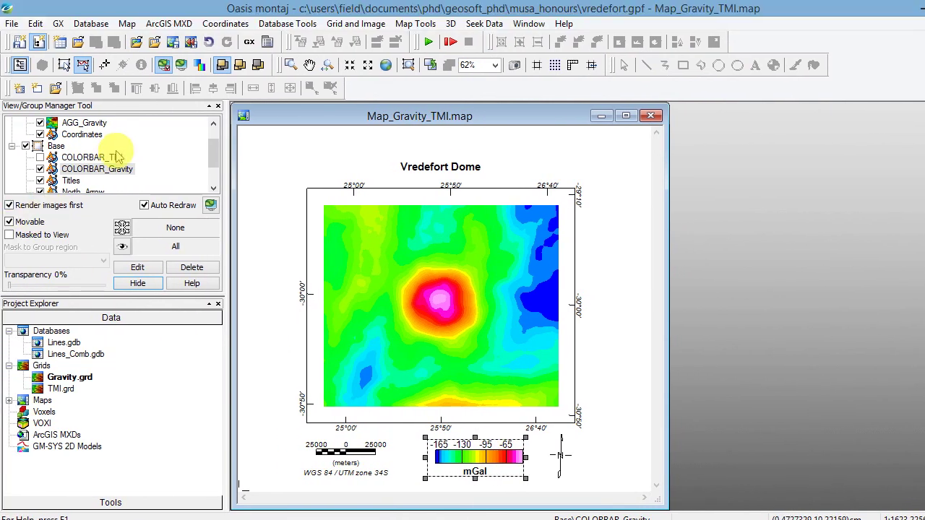
Show the COLORBAR_TMI group and hide COLORBAR_Gravity.
left_click(93, 128)
left_click(40, 157)
left_click(39, 169)
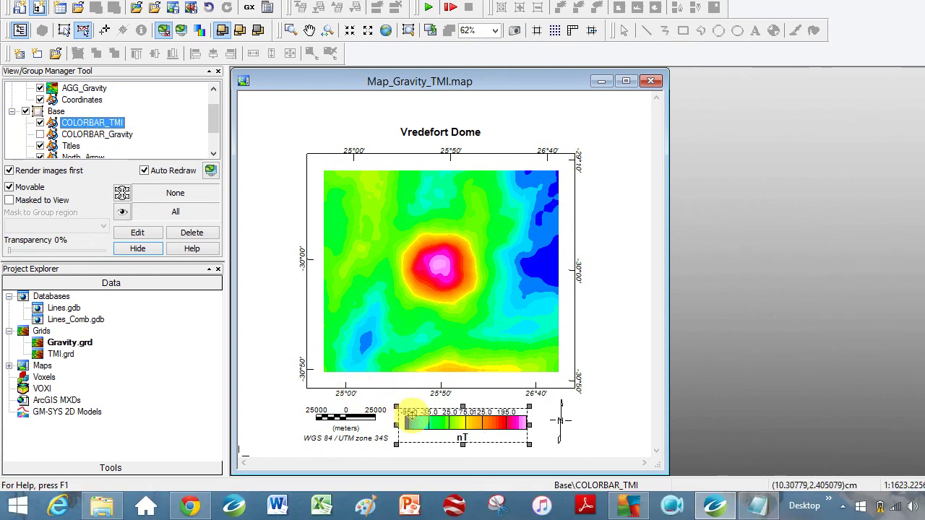
Set the TMI colour bar's labels to 0 decimals and a text size of 4 mm.
right_click(408, 416)
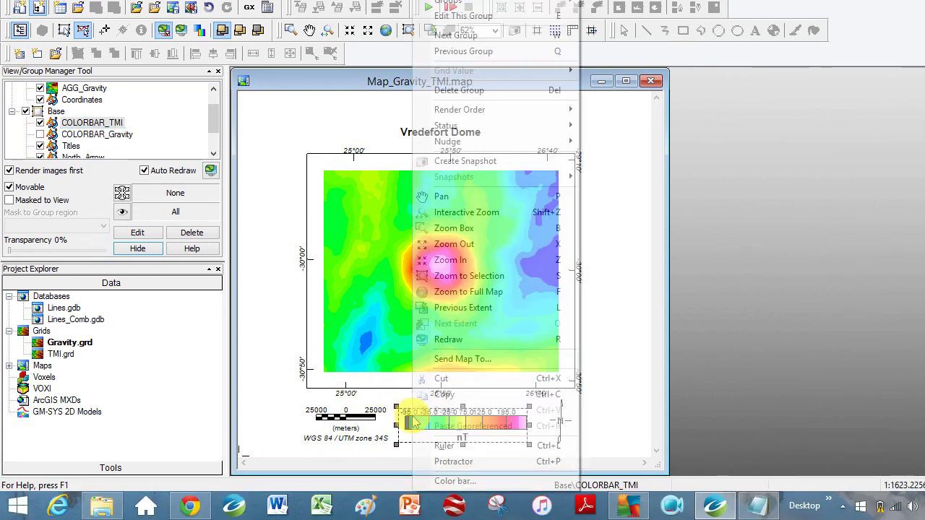
left_click(458, 479)
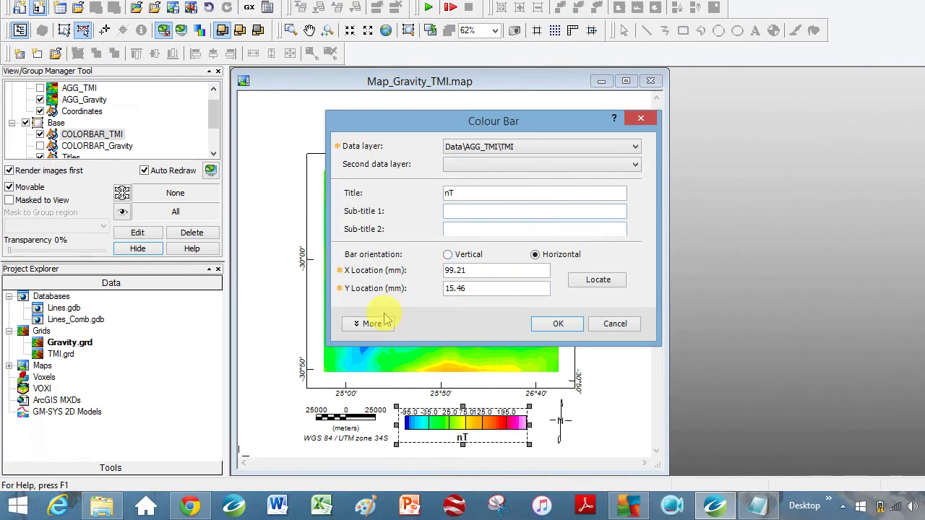
left_click(373, 323)
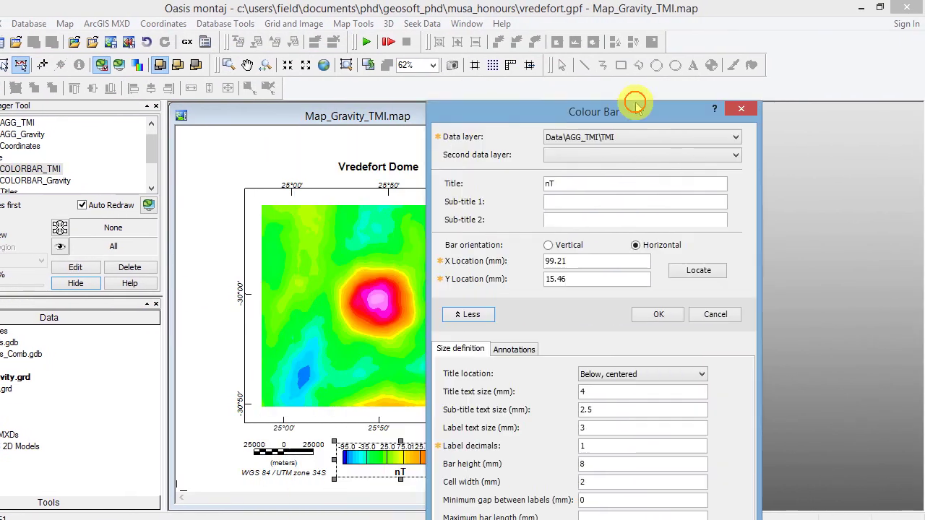
left_click_drag(636, 107, 684, 106)
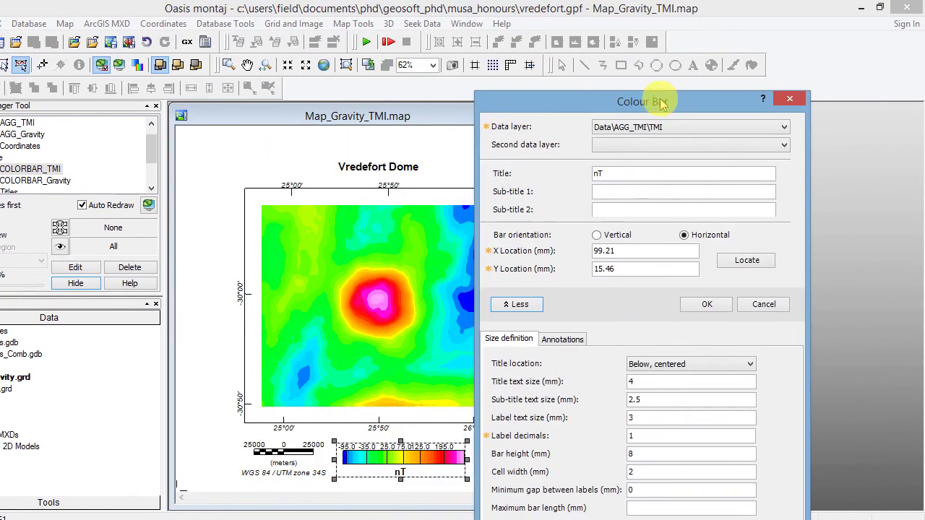
double_click(651, 432)
type("0")
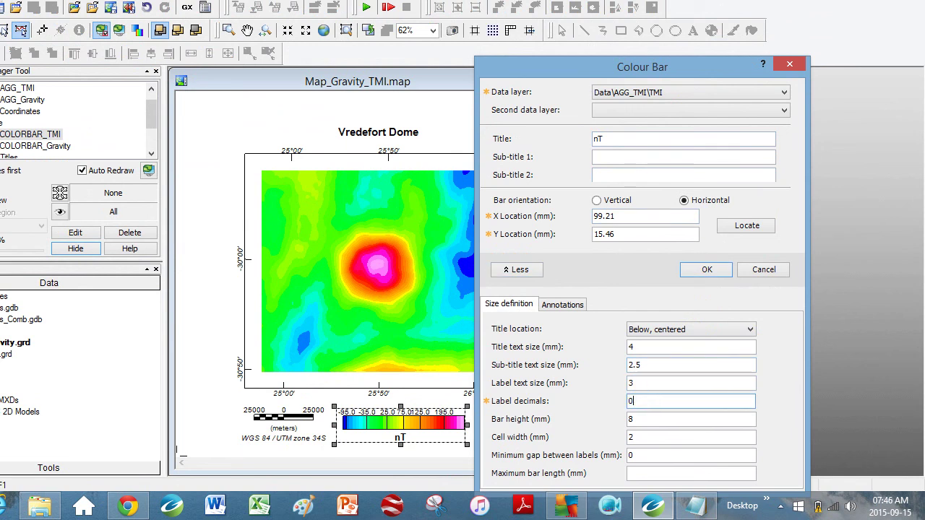
double_click(644, 384)
type("4")
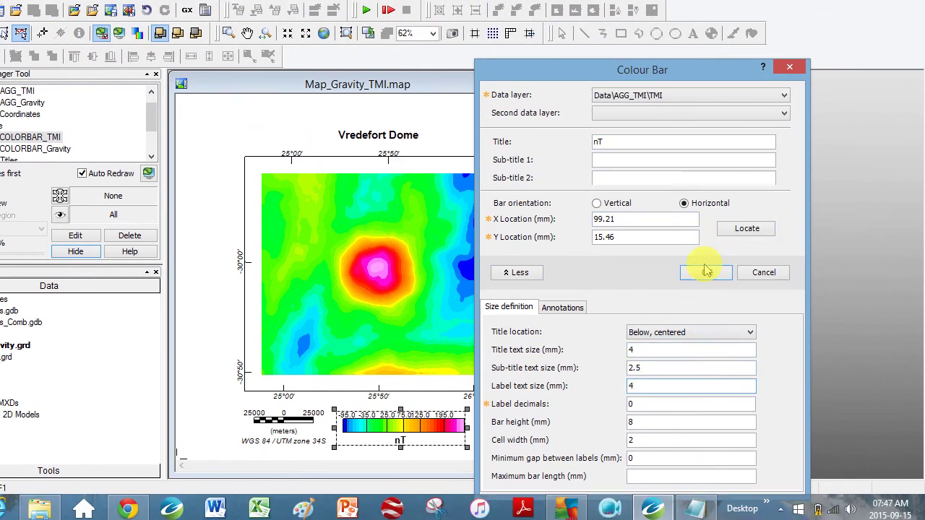
left_click(706, 268)
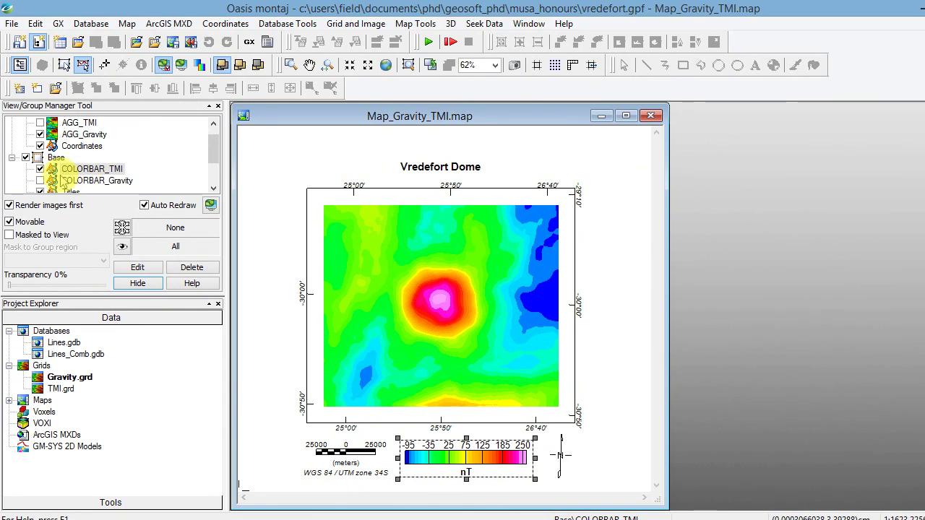
Hide COLORBAR_TMI and show COLORBAR_Gravity again to match the displayed gravity grid.
left_click(40, 133)
left_click(40, 145)
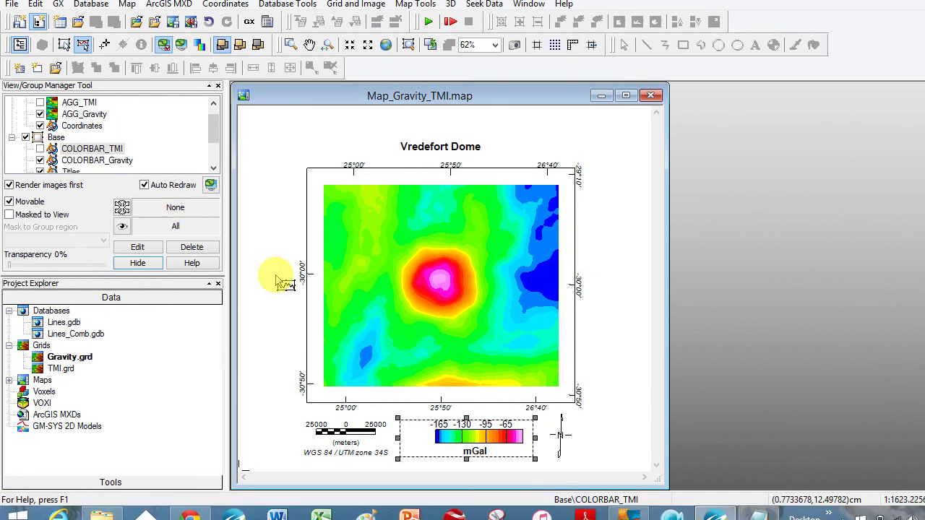
Zoom in on the area enclosing the whole map layout and narrow the map window to trim the empty margin.
left_click(305, 320)
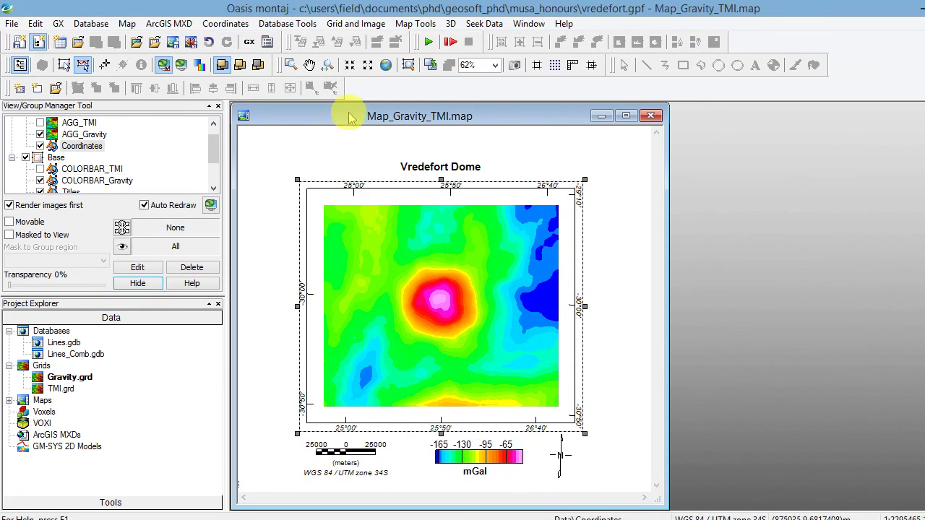
left_click(312, 165)
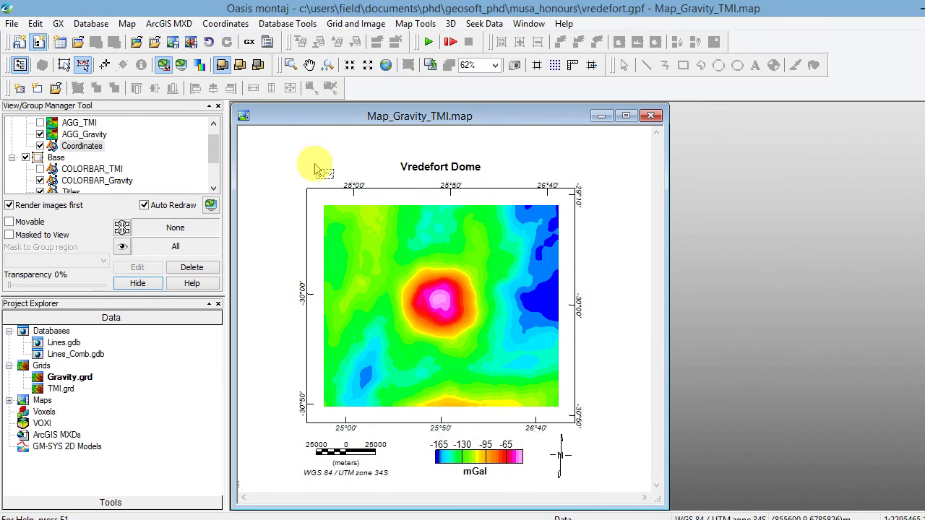
left_click(291, 65)
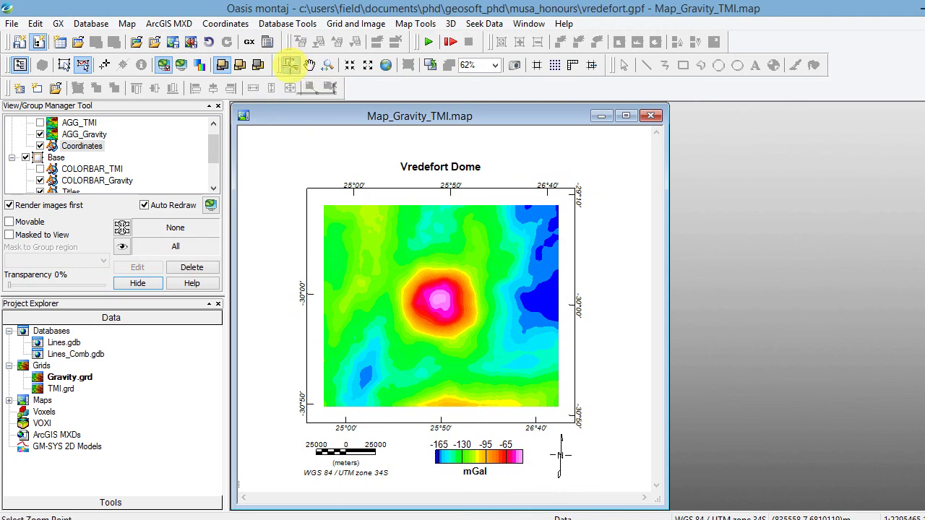
left_click_drag(289, 157, 530, 329)
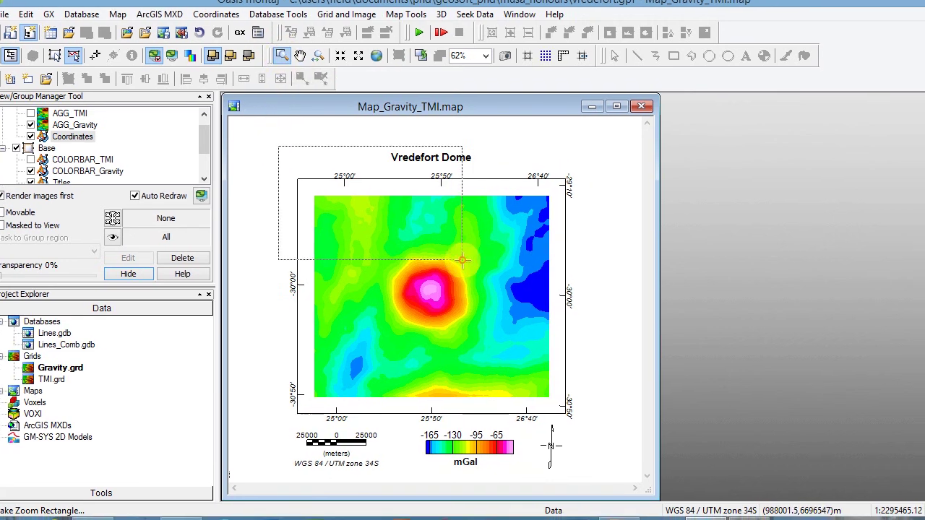
left_click_drag(468, 293, 531, 452)
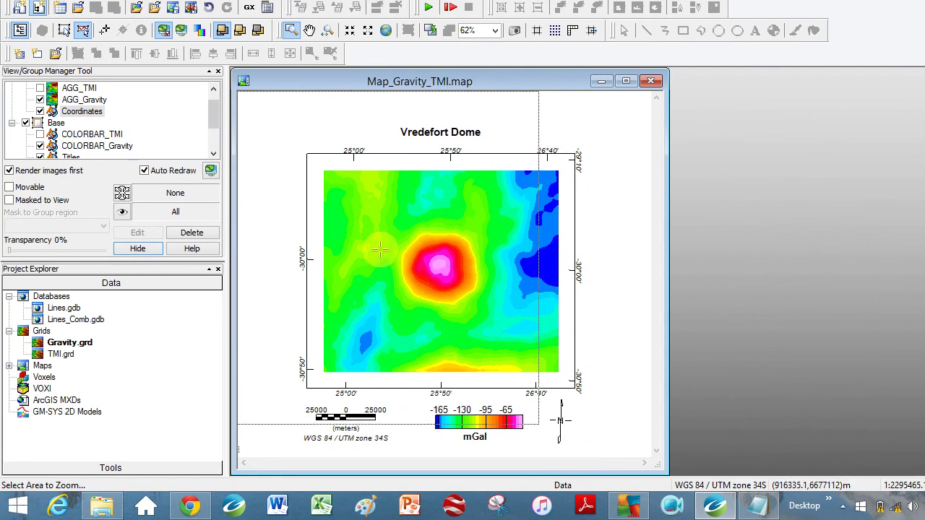
left_click_drag(380, 250, 437, 289)
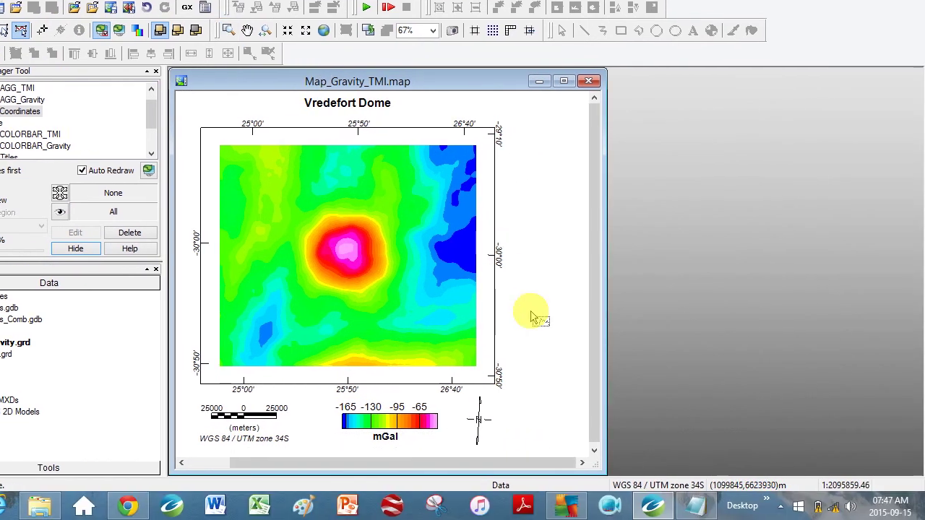
left_click_drag(599, 306, 532, 307)
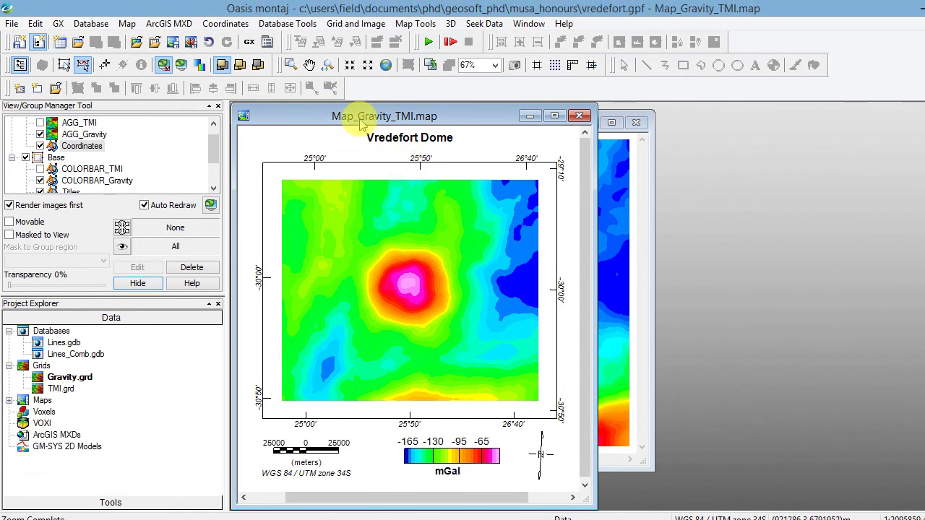
Set up a map export of the viewed region as a True Color (24-bit) JPEG file at 150 dpi and accept the settings.
left_click(127, 23)
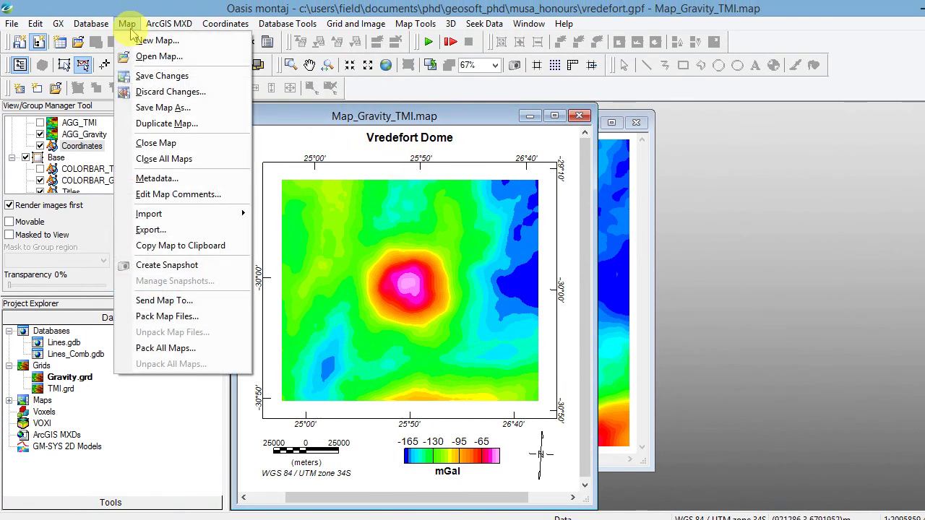
left_click(150, 232)
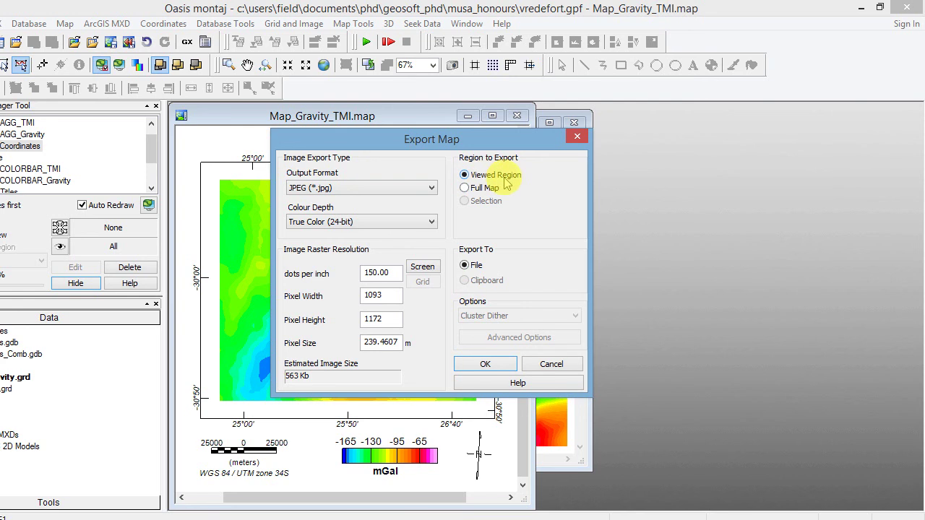
left_click(502, 139)
left_click_drag(502, 140, 802, 162)
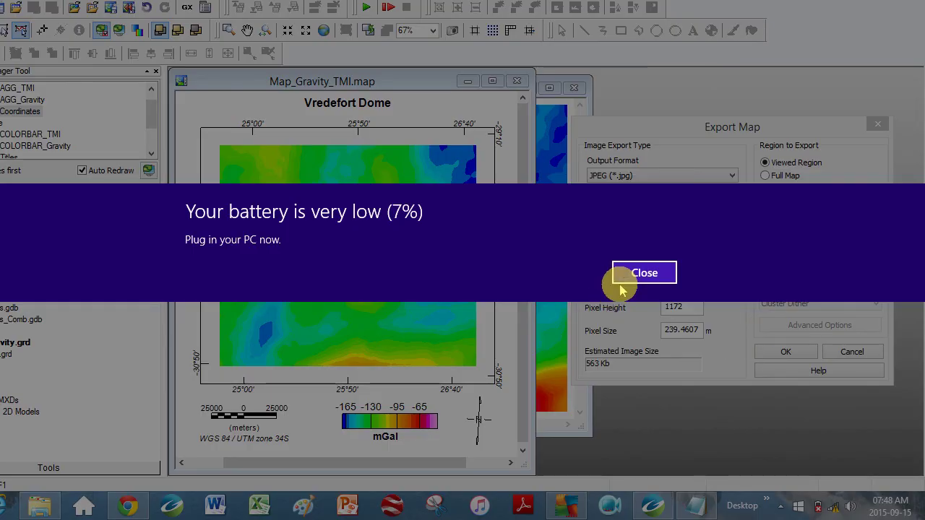
left_click(628, 274)
left_click(768, 349)
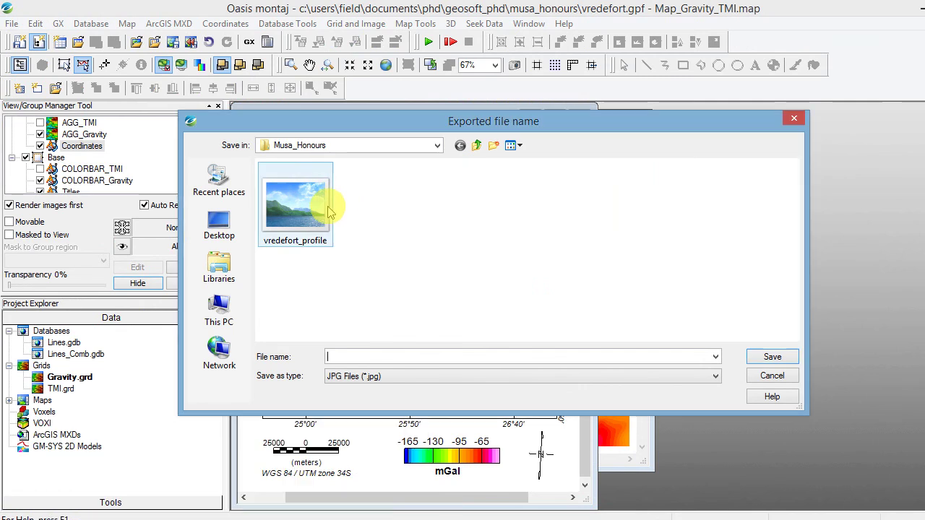
Reuse the existing vredefort_profile name for the exported JPG and shorten it to vredefort_pr.
left_click(221, 170)
double_click(393, 355)
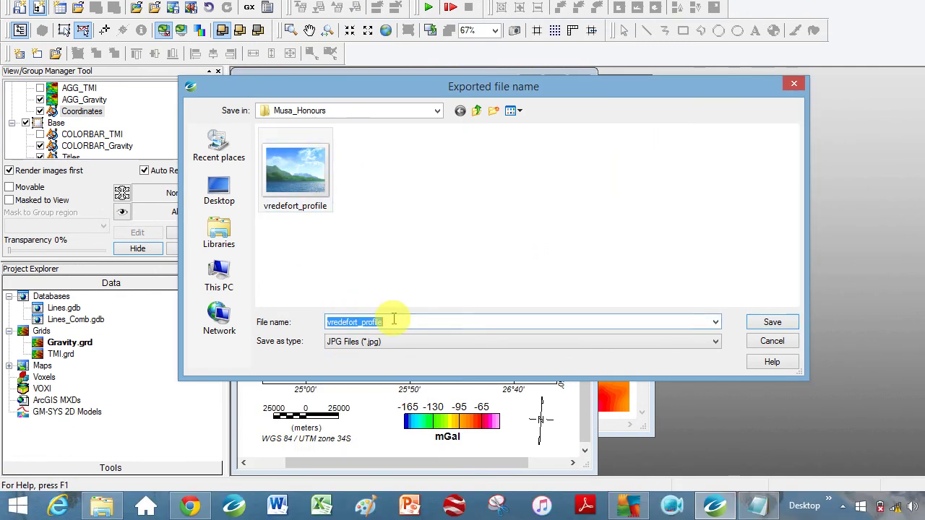
left_click(394, 354)
key("BackSpace")
key("BackSpace")
key("BackSpace")
key("BackSpace")
key("BackSpace")
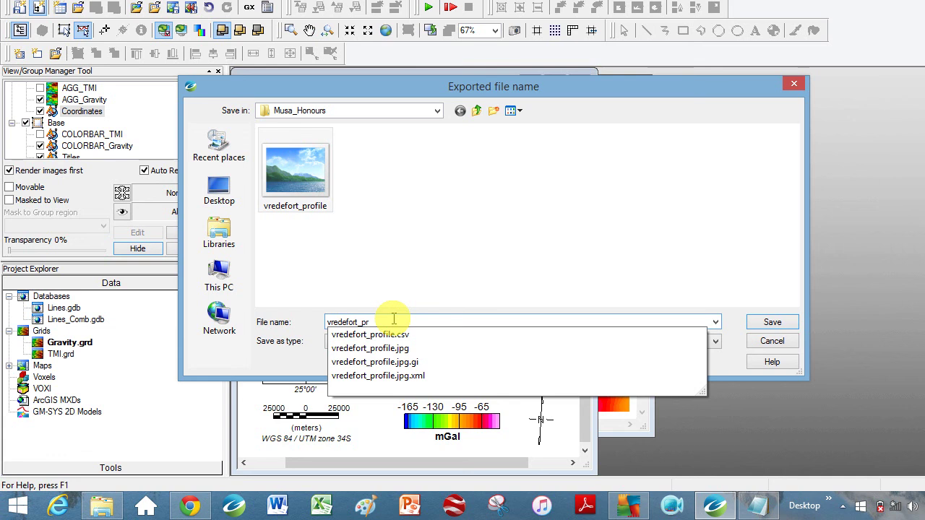
key("Escape")
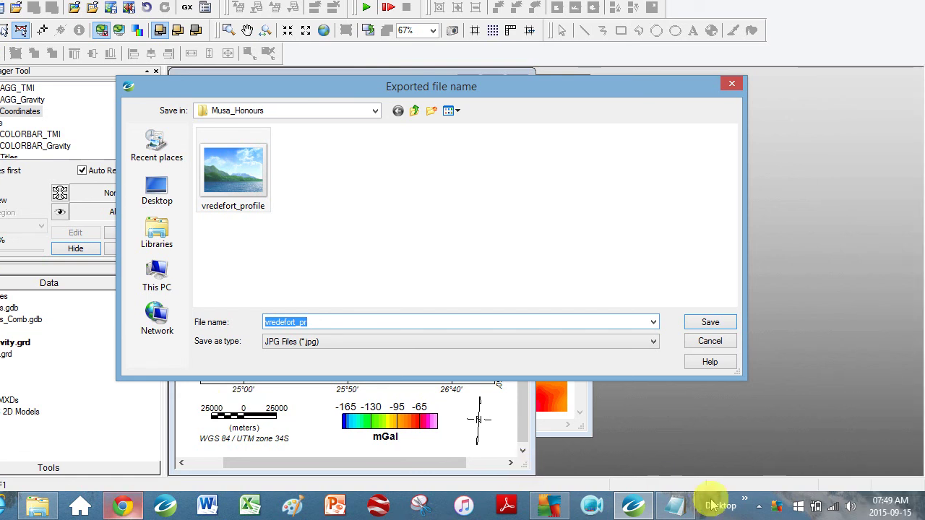
left_click(759, 505)
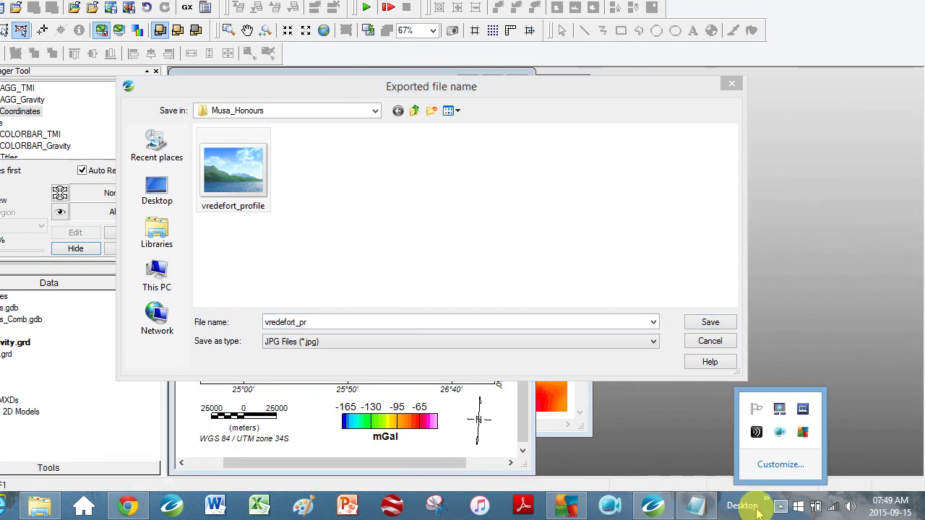
left_click(779, 431)
left_click(177, 133)
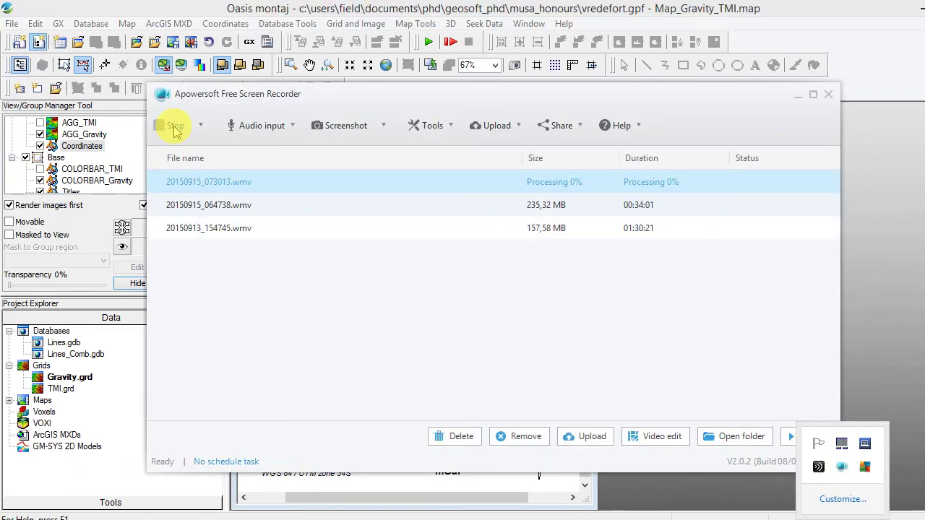